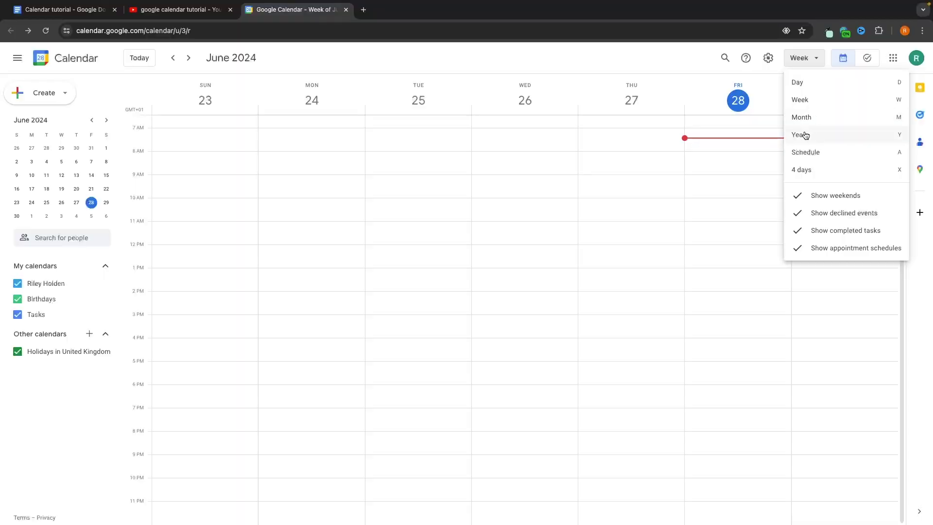
# Open the Google account panel, highlight the account's e-mail address, then close the panel
pyautogui.click(799, 135)
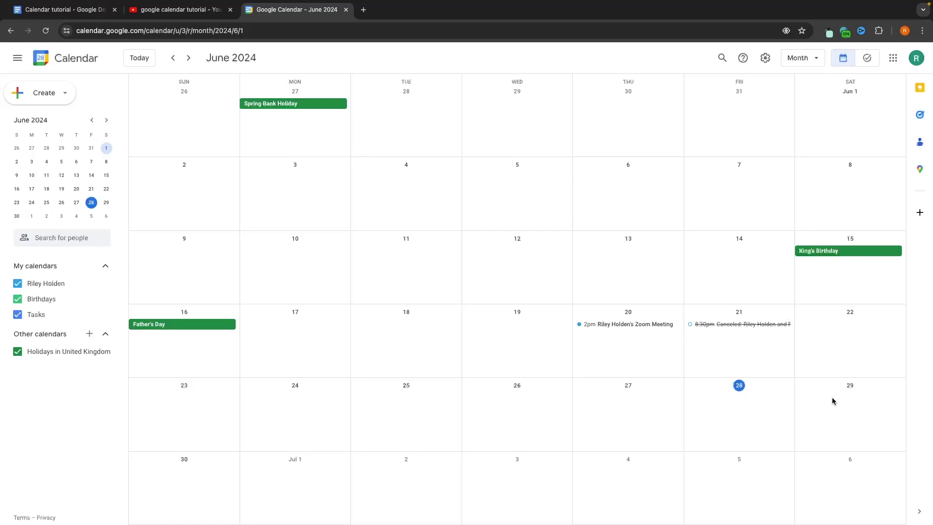
pyautogui.click(833, 401)
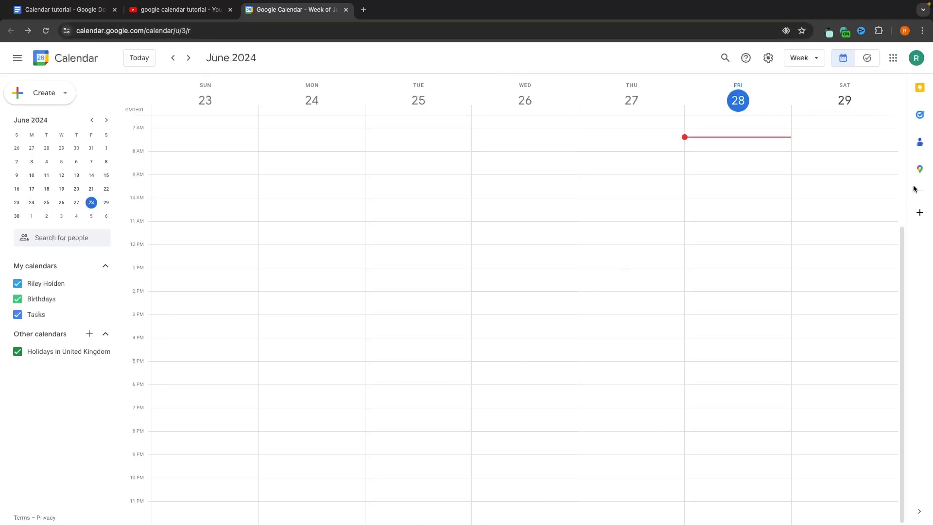
pyautogui.click(916, 59)
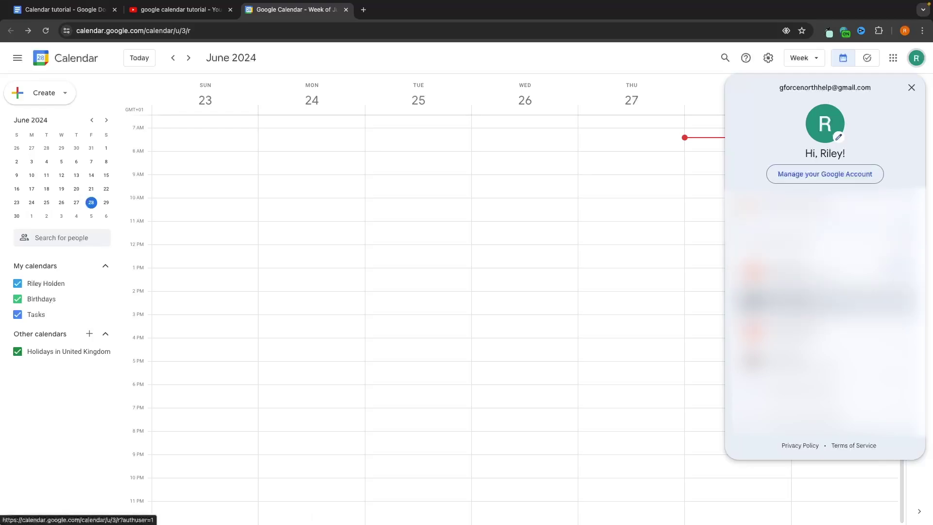
pyautogui.moveTo(774, 86); pyautogui.dragTo(870, 101)
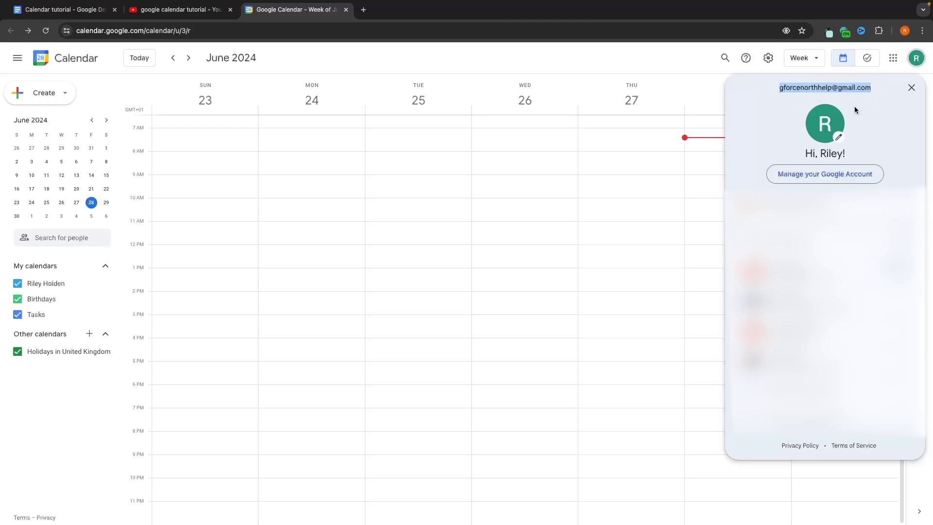
pyautogui.click(911, 88)
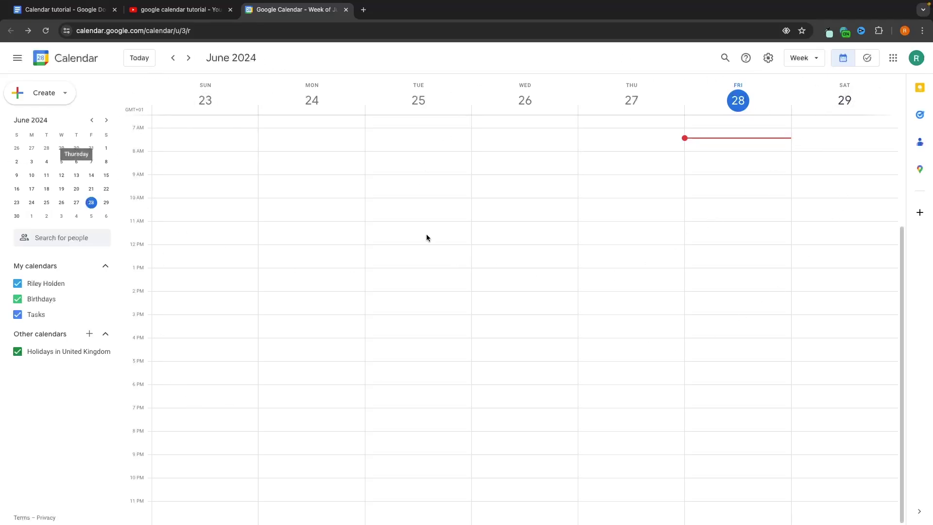
# Show the whole 2024 year, then switch to the June 2024 month grid
pyautogui.click(805, 58)
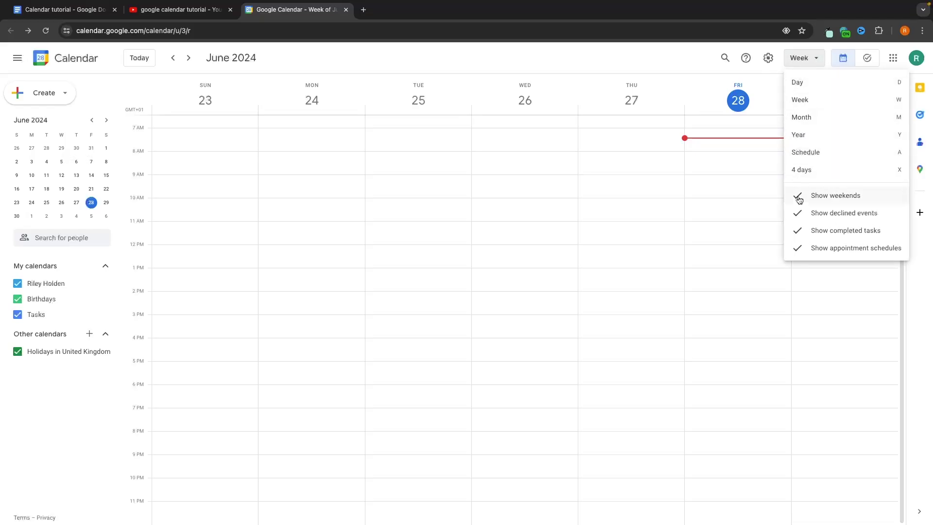
pyautogui.click(802, 139)
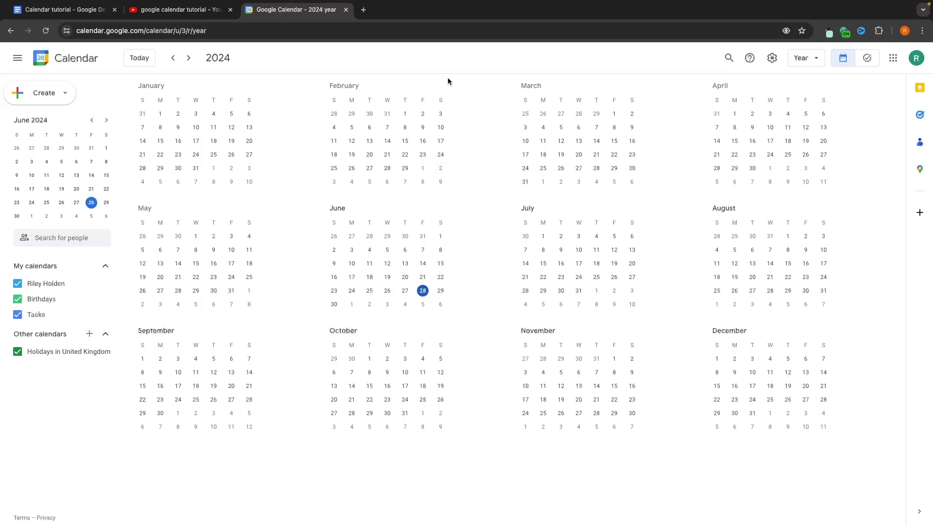
pyautogui.click(816, 59)
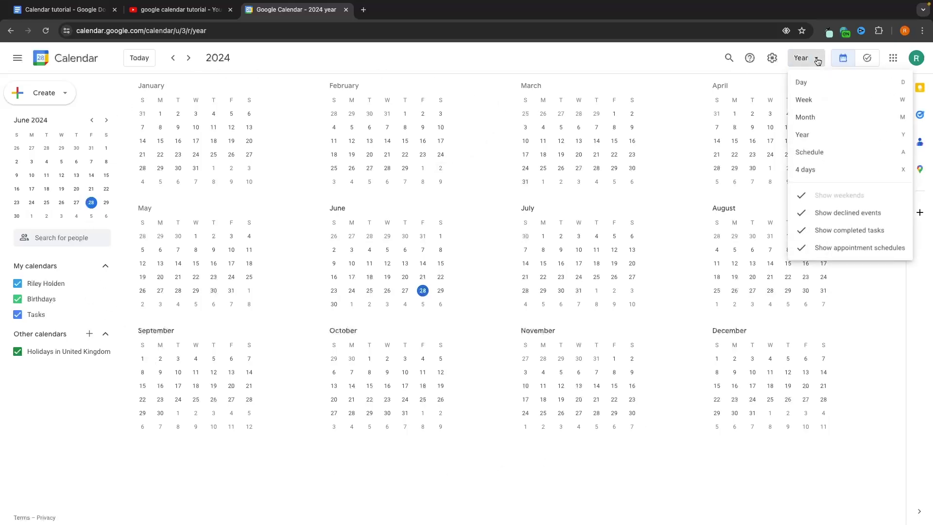
pyautogui.click(807, 118)
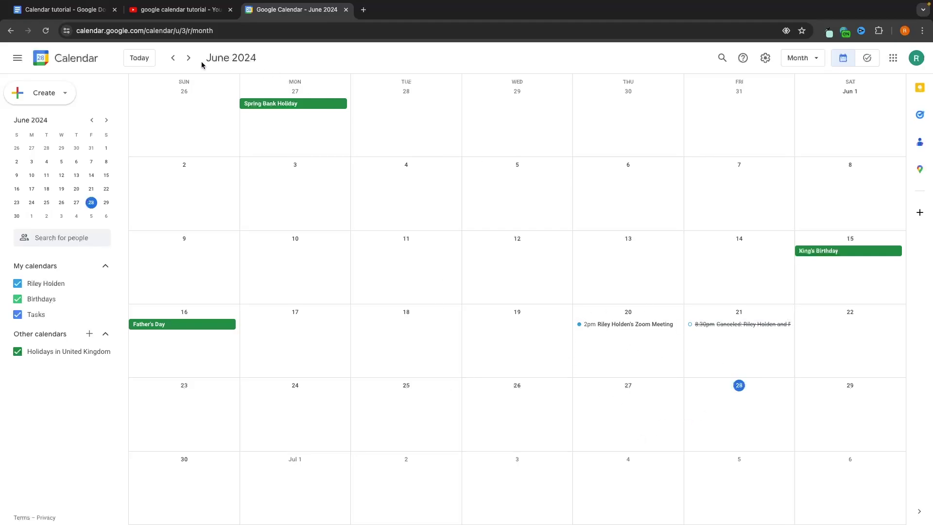
# Page back to April 2024, then step forward and back through the summer months
pyautogui.click(173, 58)
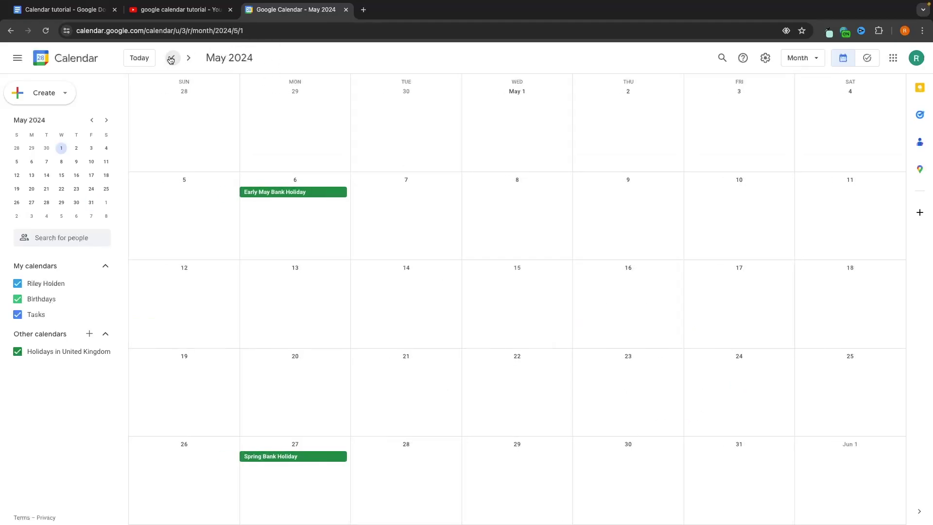
pyautogui.click(173, 58)
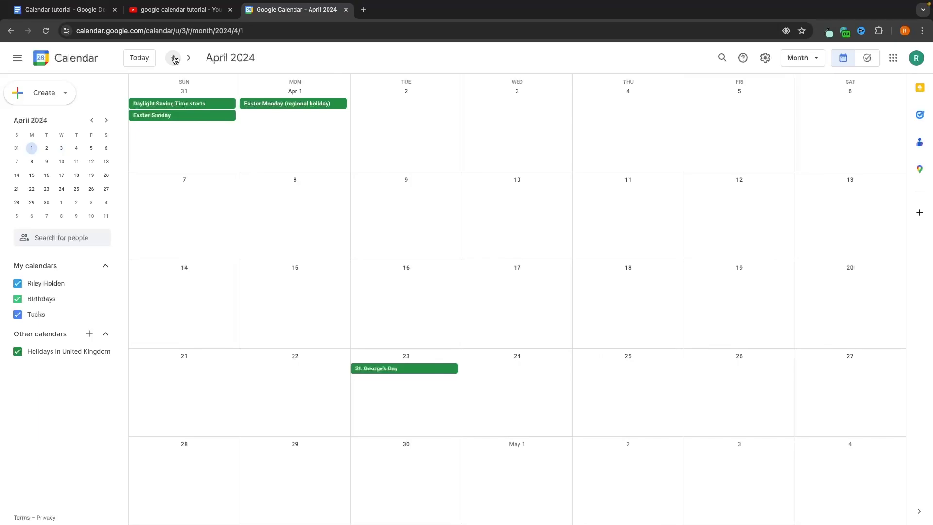
pyautogui.click(189, 58)
pyautogui.click(188, 58)
pyautogui.click(188, 59)
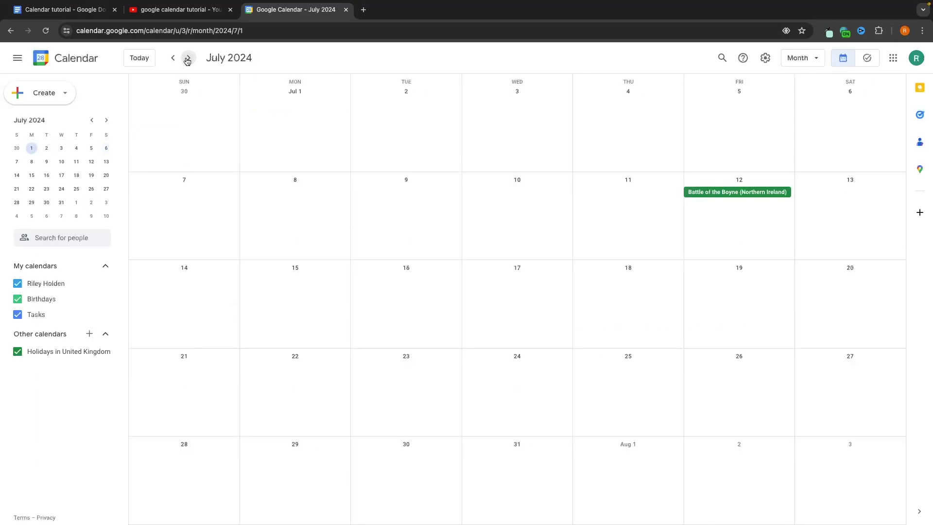
pyautogui.click(188, 58)
pyautogui.click(173, 59)
pyautogui.click(173, 58)
pyautogui.click(187, 58)
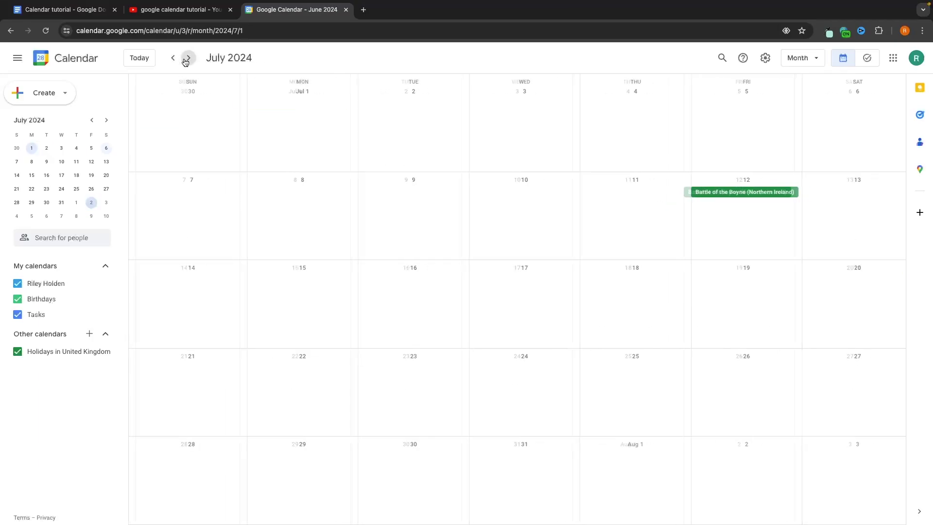
# Return to June 2024 and switch to Week view for June 23–29
pyautogui.click(186, 59)
pyautogui.click(172, 58)
pyautogui.click(172, 59)
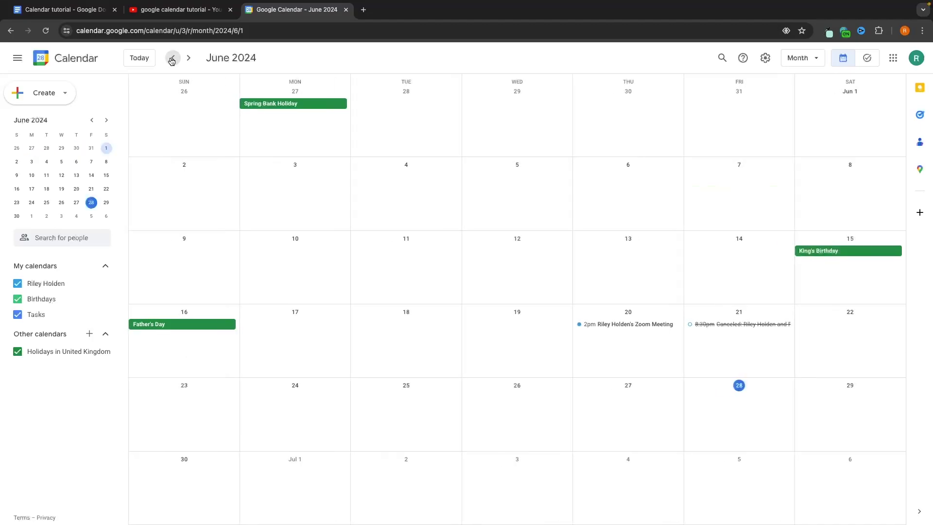
pyautogui.click(802, 58)
pyautogui.click(752, 86)
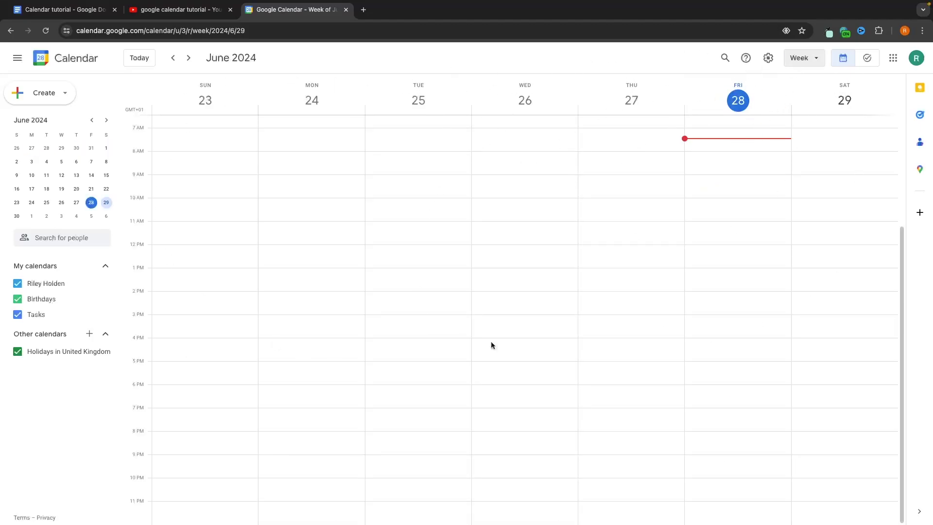
# Show June 28 as a single day, then go back to the week view
pyautogui.click(809, 63)
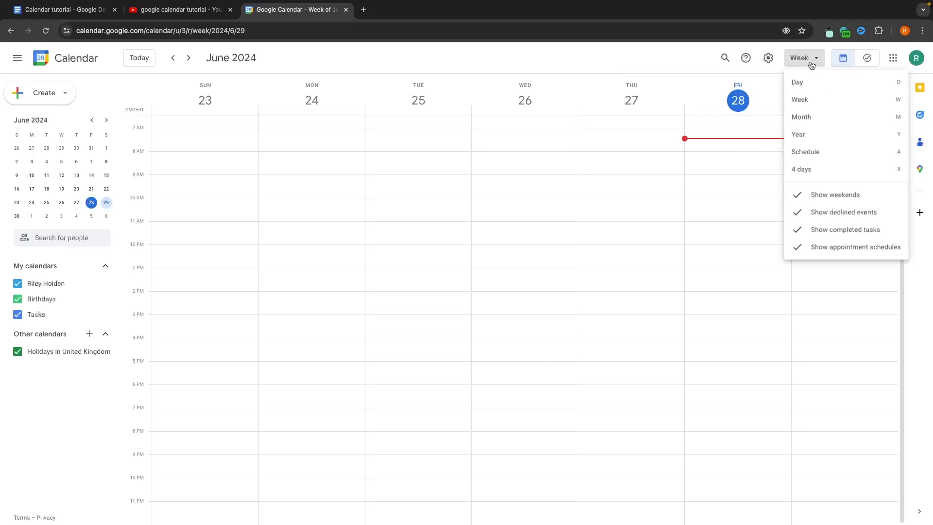
pyautogui.click(799, 86)
pyautogui.scroll(-3, 429, 265)
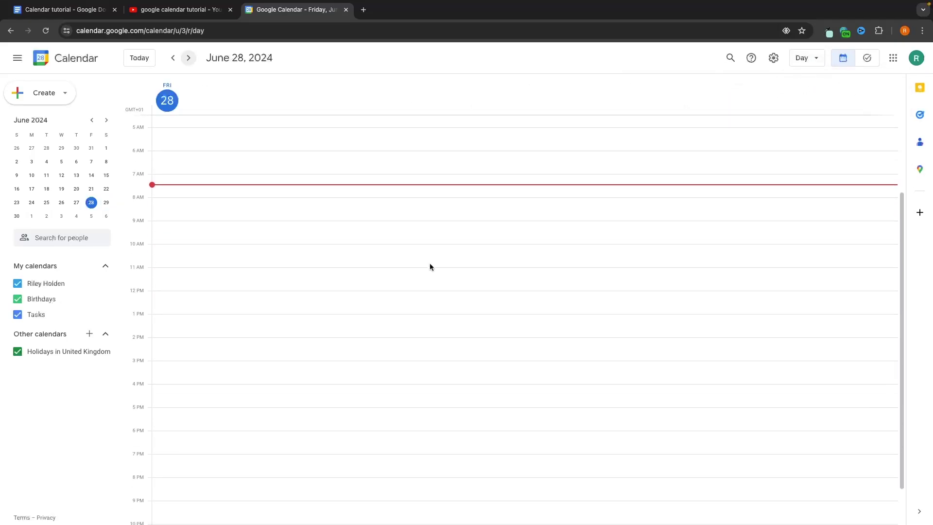
pyautogui.scroll(4, 430, 265)
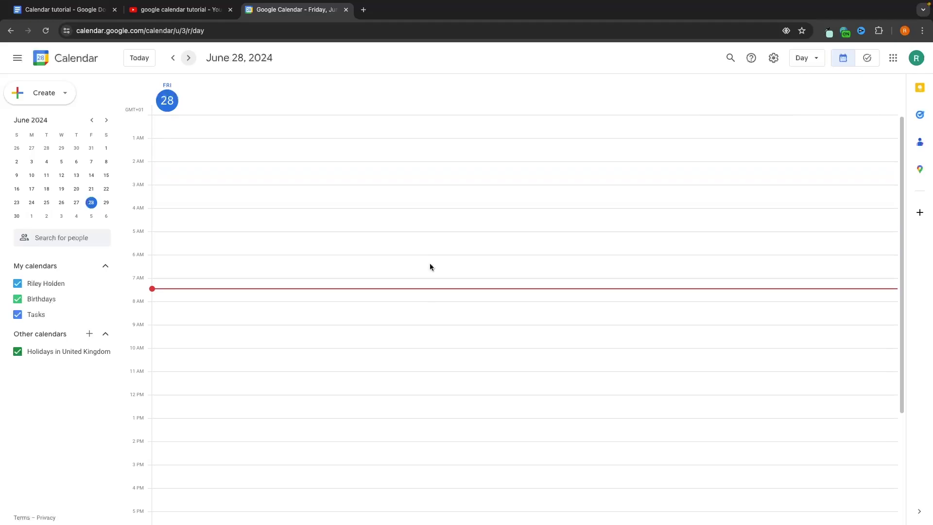
pyautogui.hotkey('alt', 'Left')
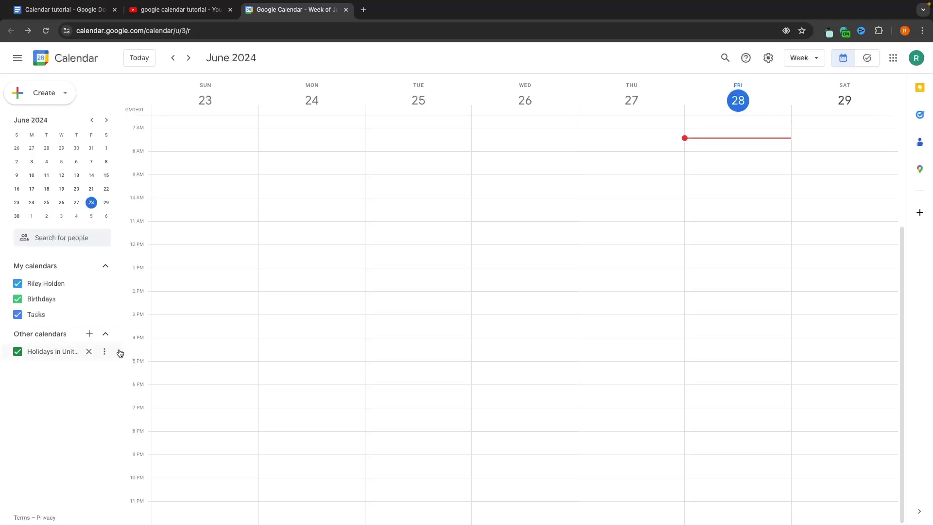
# Switch to June 28 day view with D, then to the June 2024 month grid
pyautogui.press('d')
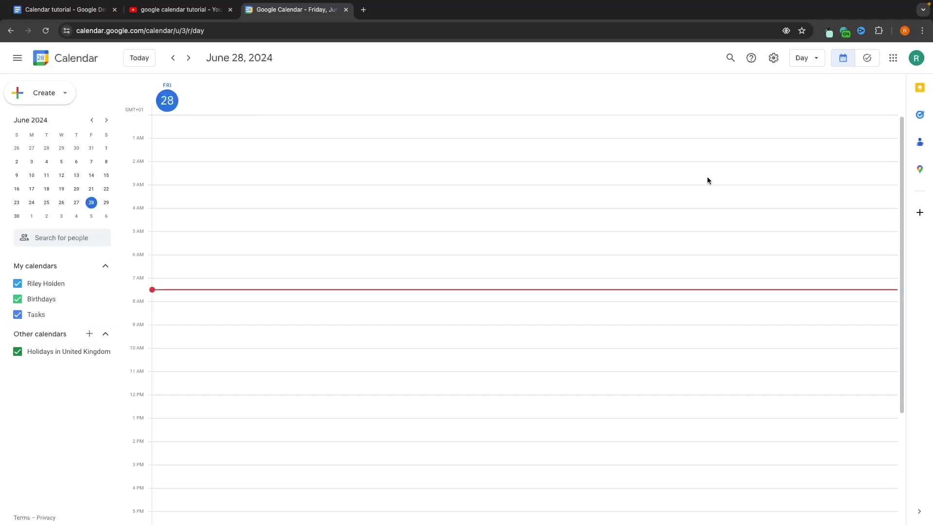
pyautogui.click(806, 61)
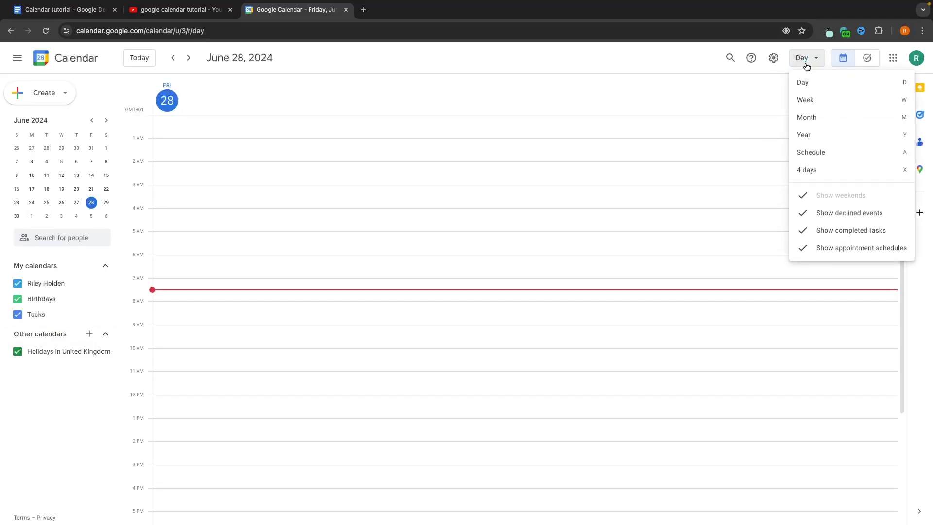
pyautogui.click(798, 118)
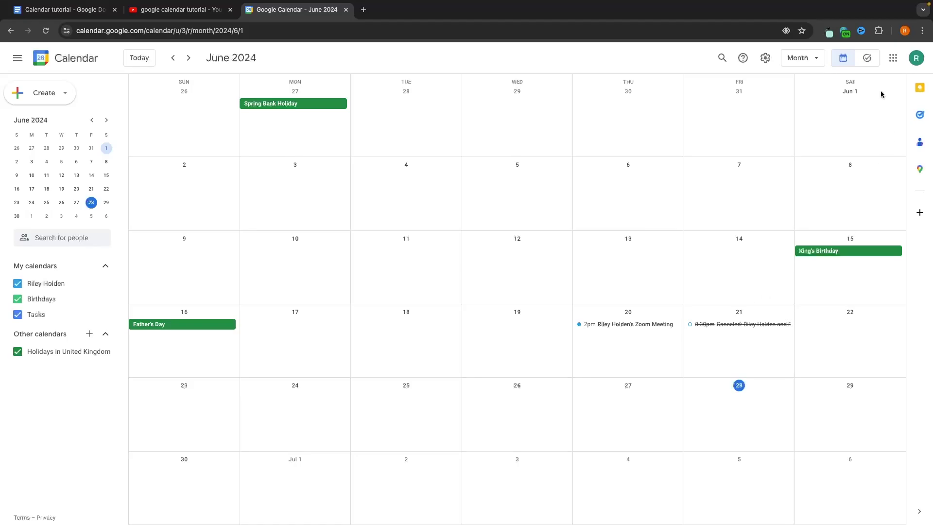
# Create a new event on the June 29 cell and expand it to the full details page
pyautogui.click(847, 398)
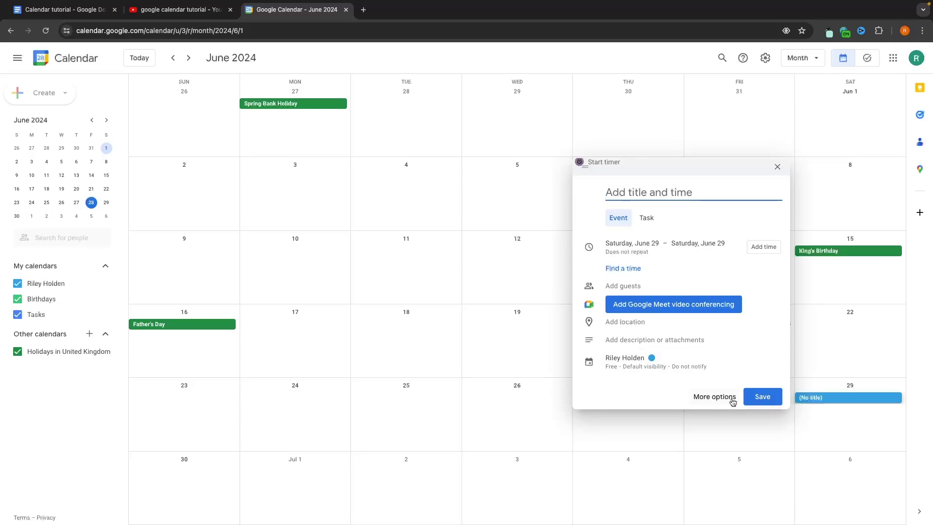
pyautogui.click(707, 403)
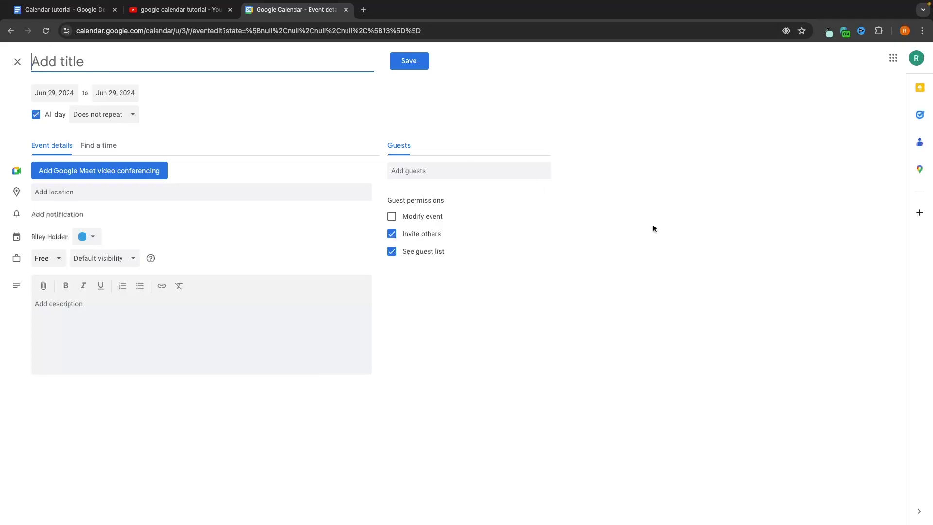
# Give the June 29 event a meeting title and turn off All day
pyautogui.write('Meeting with Paul')
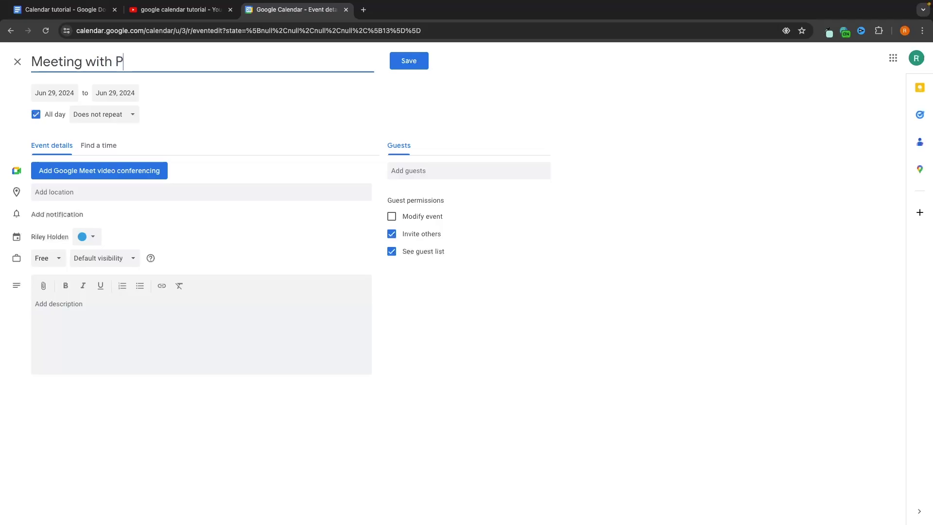
pyautogui.click(639, 189)
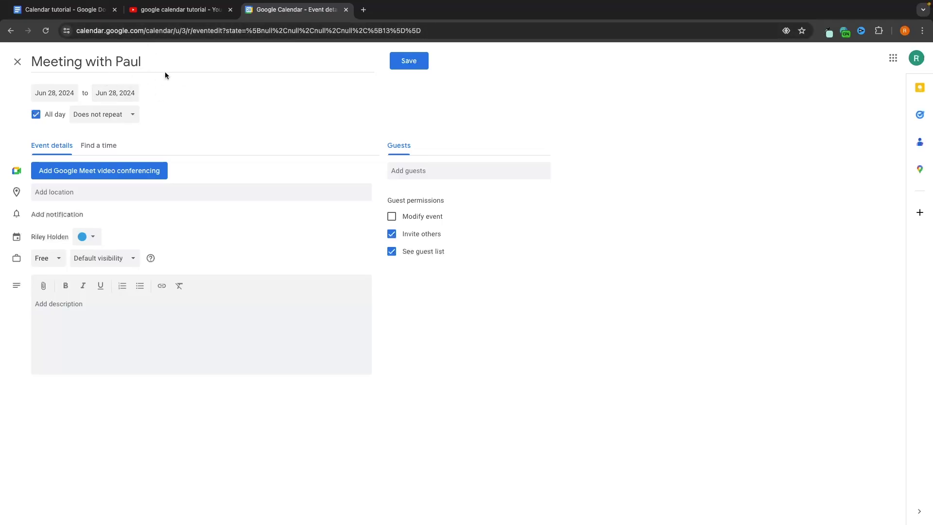
pyautogui.click(36, 115)
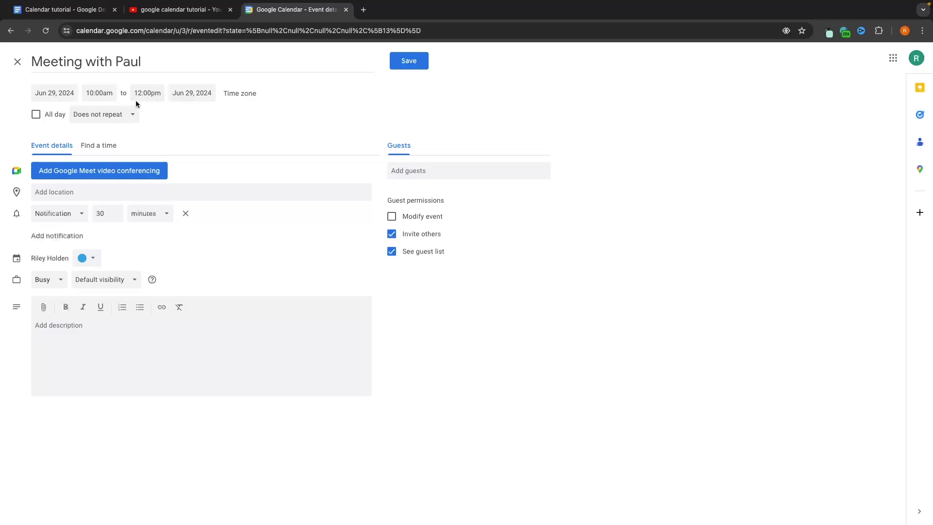
# Change the meeting time to 12:00pm–2:00pm
pyautogui.click(106, 95)
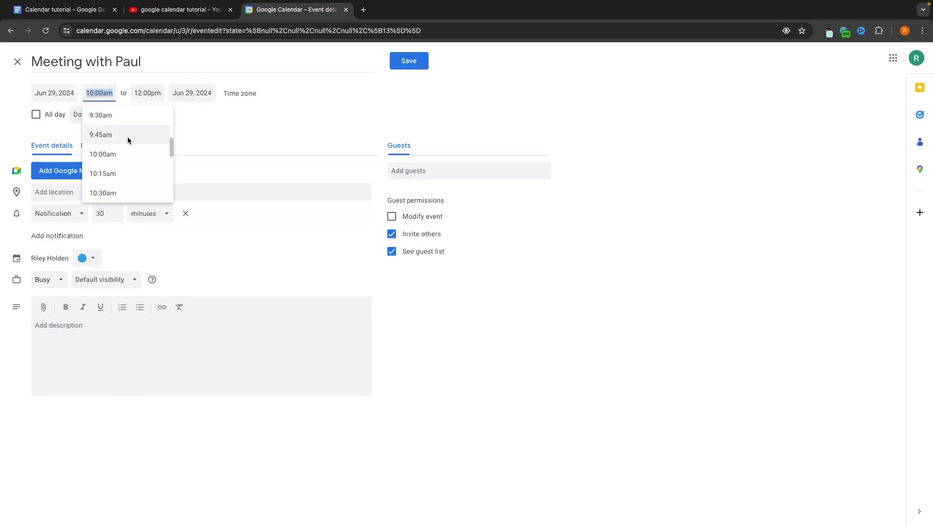
pyautogui.scroll(-3, 128, 140)
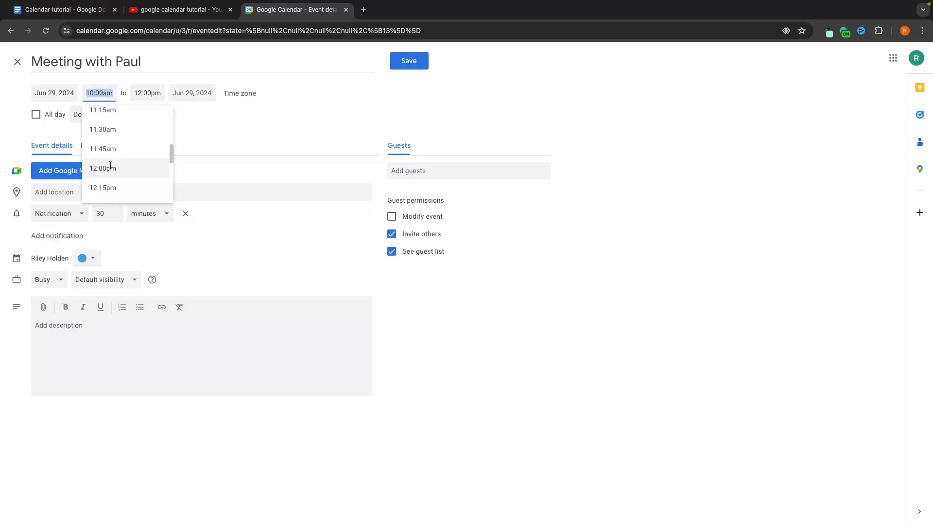
pyautogui.click(115, 169)
pyautogui.click(144, 94)
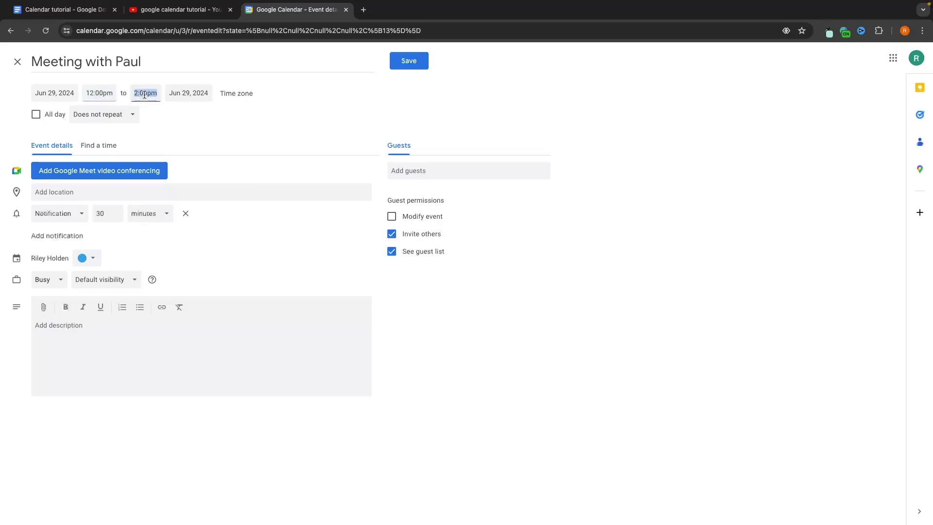
pyautogui.click(160, 153)
# Set the meeting to repeat Daily, then reopen the repeat options
pyautogui.click(98, 117)
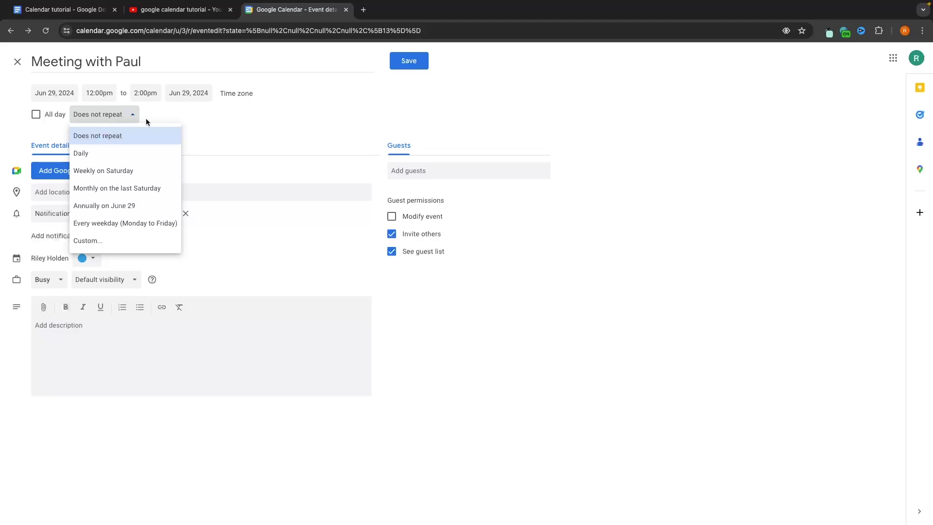
pyautogui.click(85, 159)
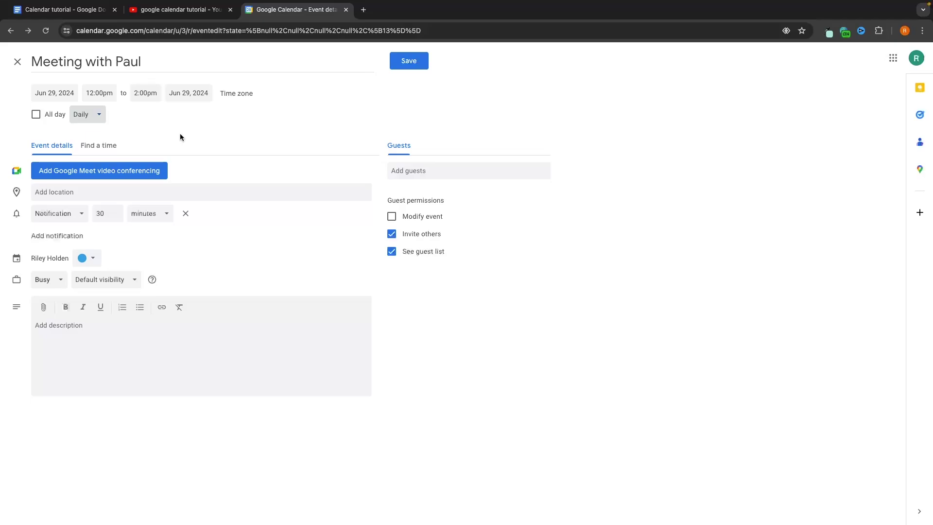
pyautogui.click(94, 115)
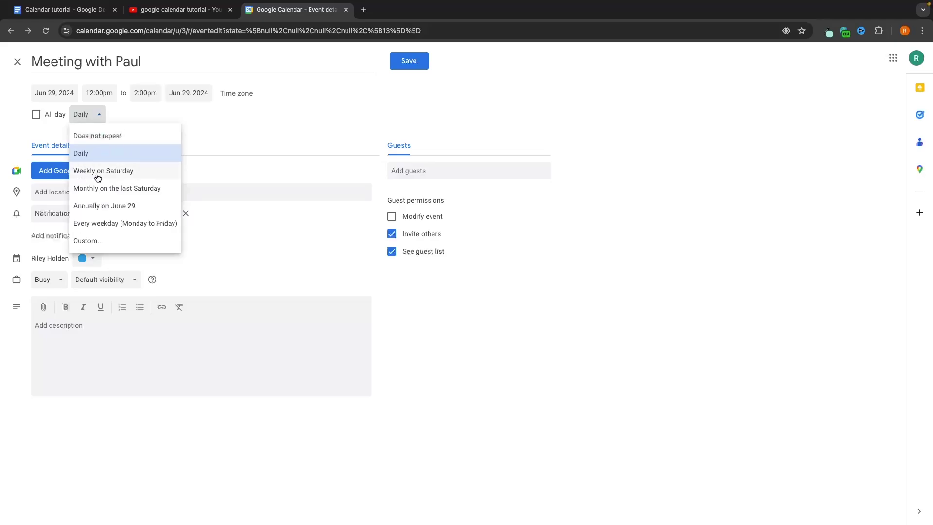
pyautogui.moveTo(886, 10)
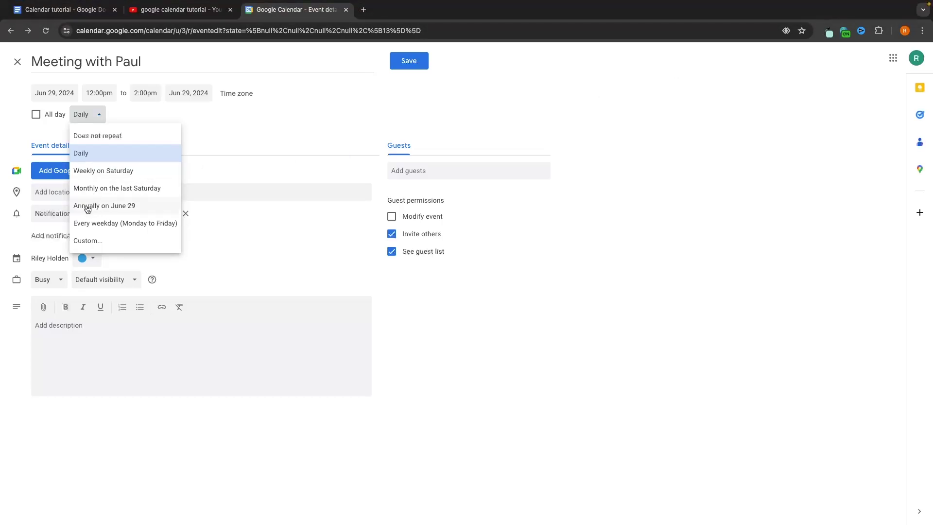
# Set a custom recurrence of every 14 days, then change it back to Does not repeat
pyautogui.click(86, 241)
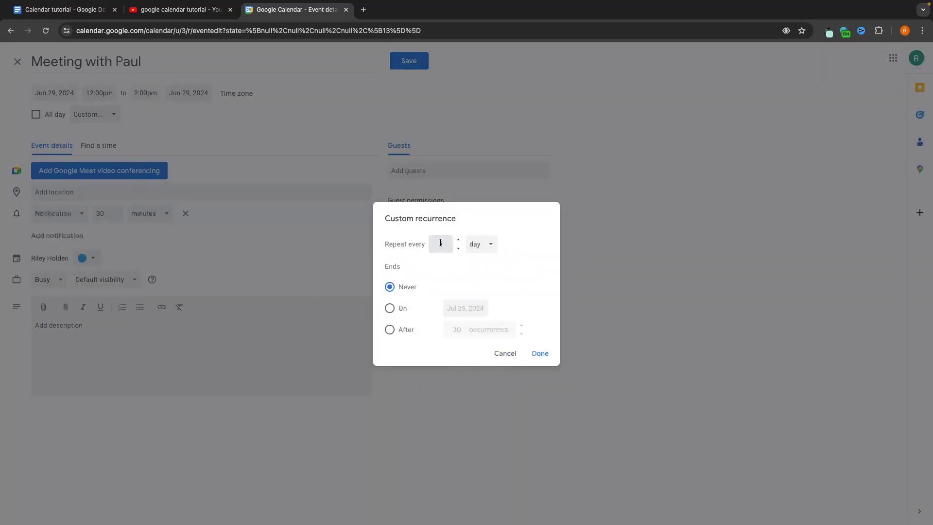
pyautogui.write('14')
pyautogui.click(533, 354)
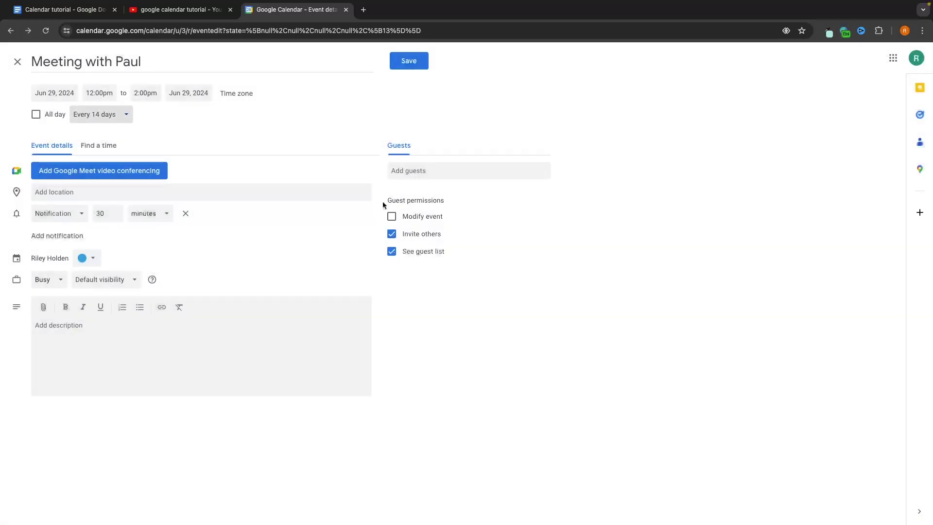
pyautogui.click(119, 119)
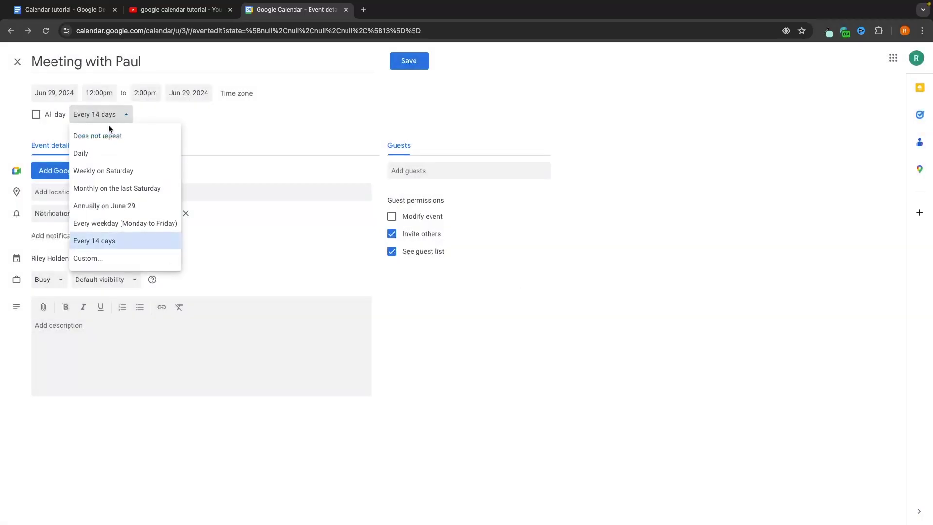
pyautogui.click(106, 134)
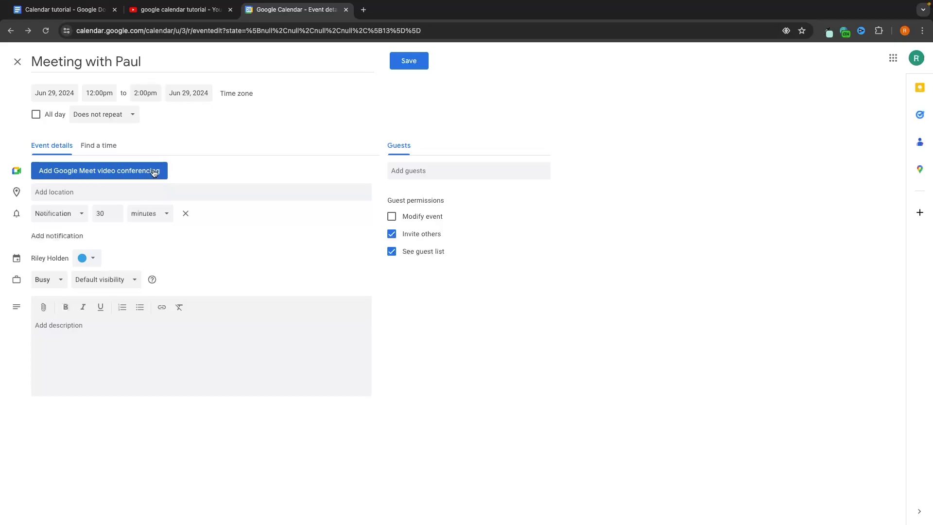
# Add Google Meet conferencing, open its join page with microphone allowed, then close the Meet tab
pyautogui.click(83, 171)
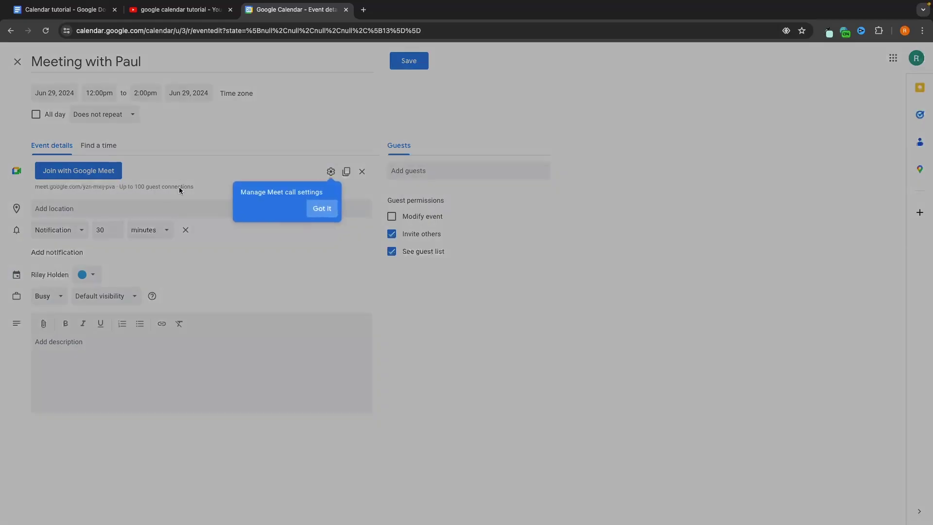
pyautogui.click(321, 208)
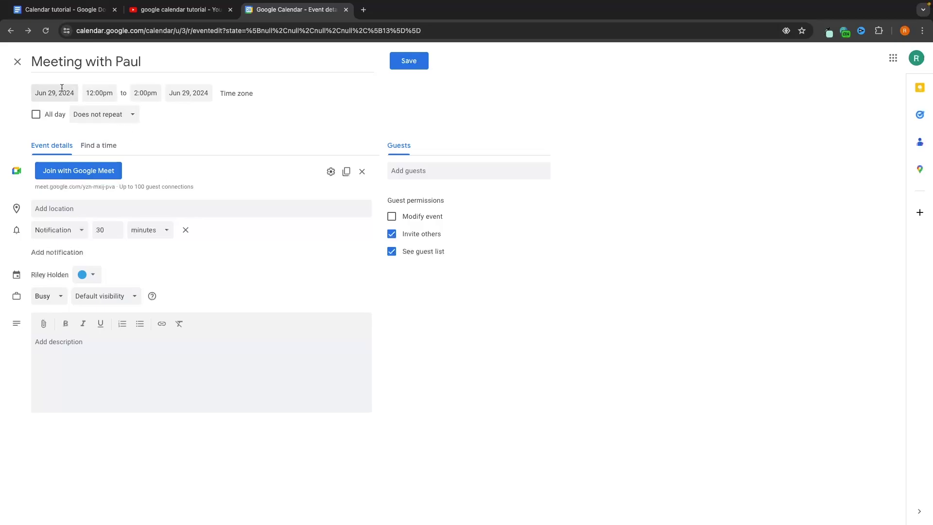
pyautogui.click(49, 176)
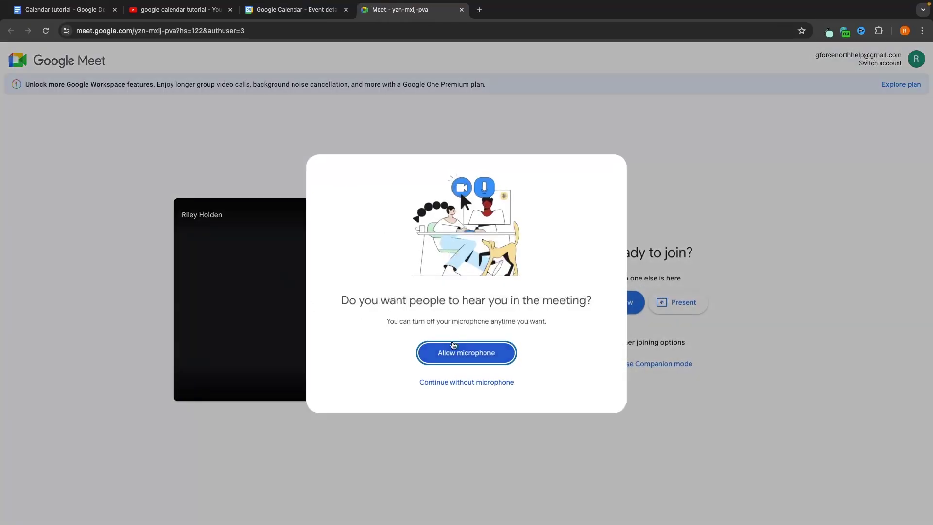
pyautogui.click(466, 351)
pyautogui.click(187, 95)
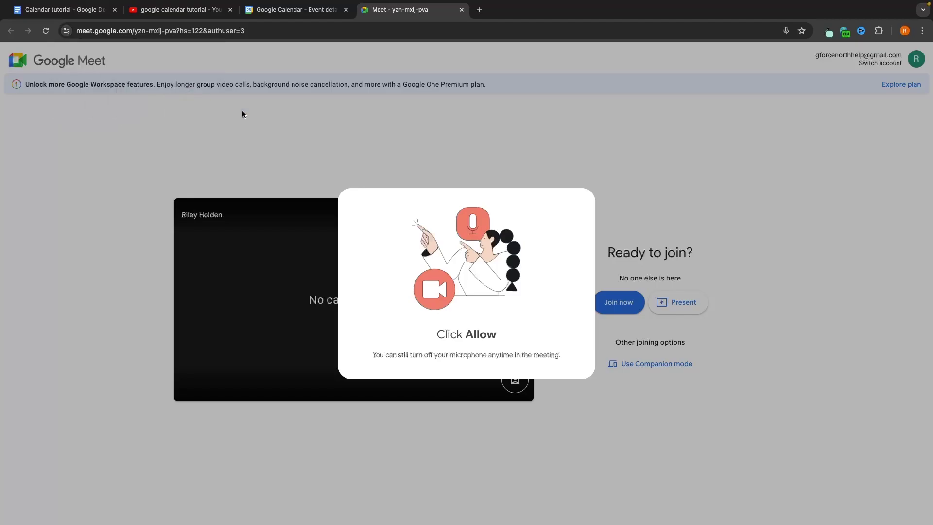
pyautogui.click(462, 10)
pyautogui.click(461, 11)
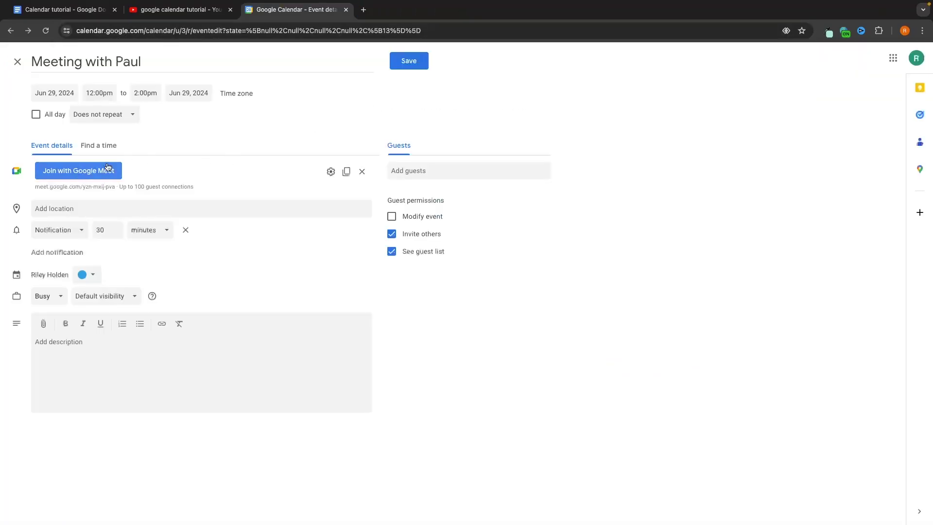
# Remove the Google Meet link from the meeting and move into the location field
pyautogui.click(362, 171)
pyautogui.click(47, 191)
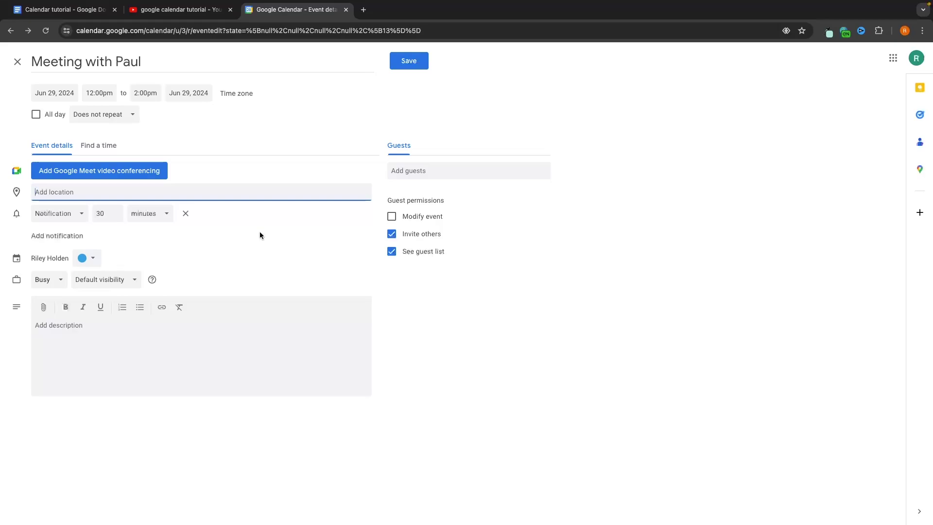
# Set the meeting location to The Shard, London
pyautogui.write('the s')
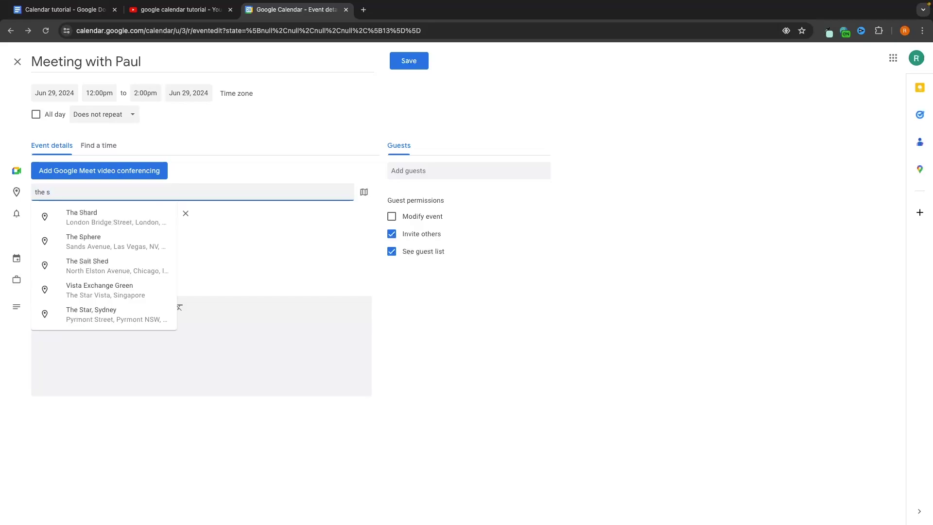
pyautogui.click(73, 216)
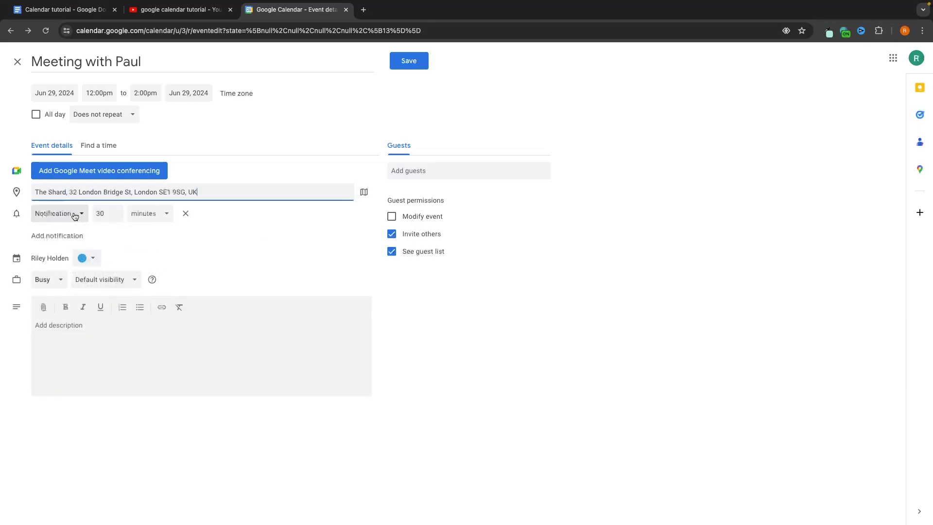
pyautogui.click(228, 218)
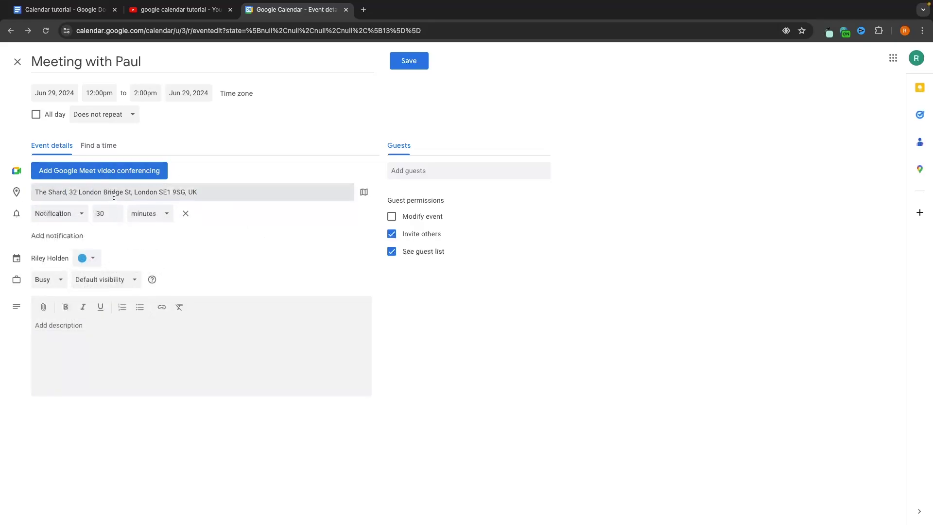
# Clear the location address and switch to the desktop space
pyautogui.click(174, 191)
pyautogui.hotkey('ctrl', 'a')
pyautogui.press('BackSpace')
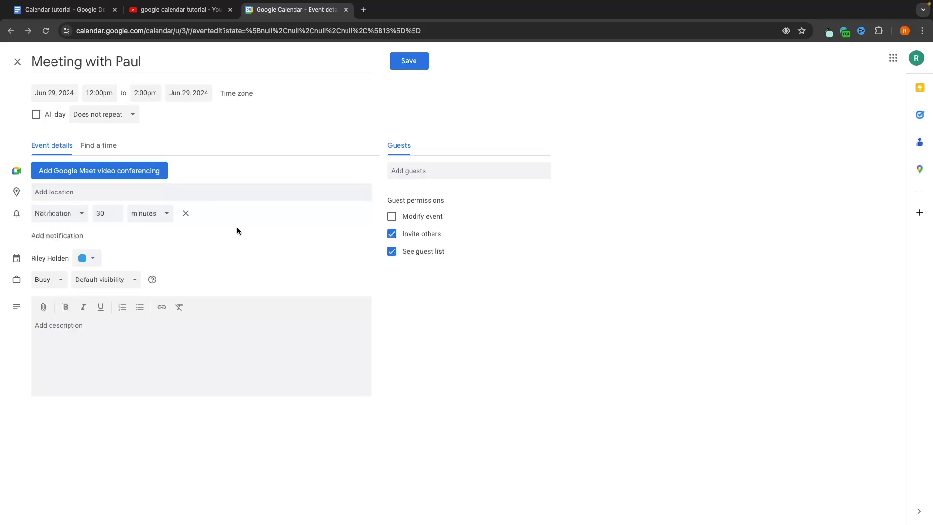
pyautogui.hotkey('ctrl', 'Left')
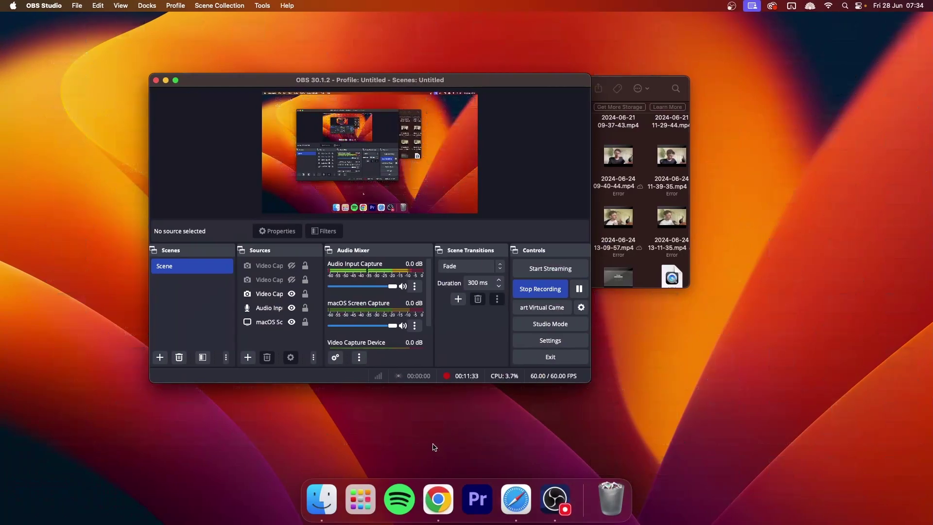
# Copy the Zoom meeting's invite link and paste it into the event's location
pyautogui.click(360, 499)
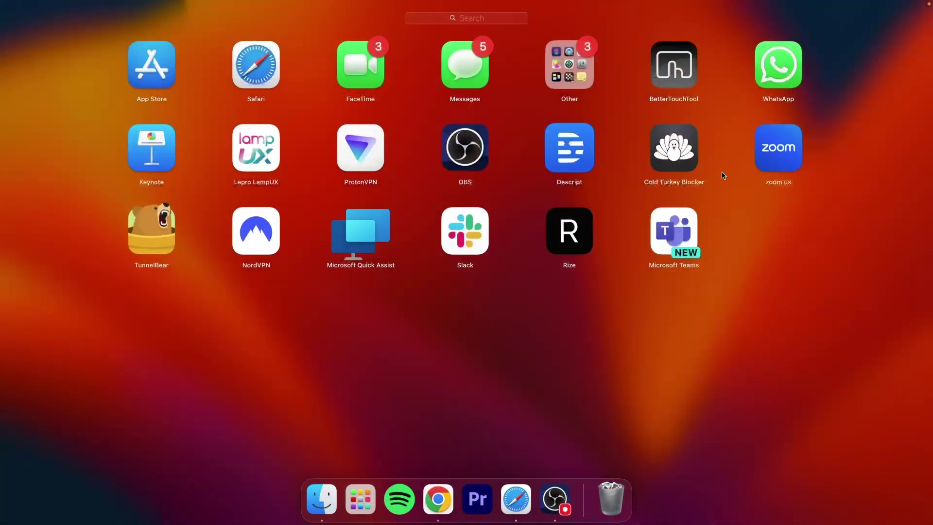
pyautogui.click(763, 166)
pyautogui.click(440, 358)
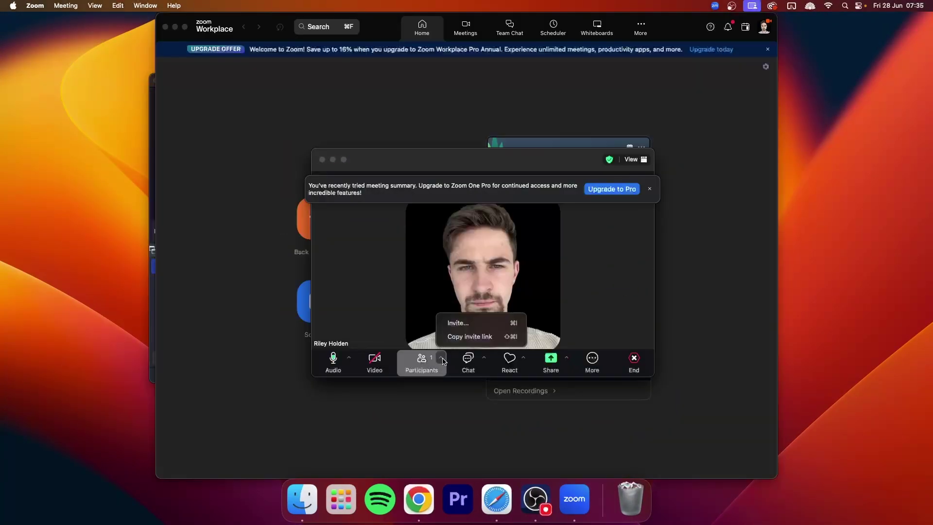
pyautogui.click(456, 335)
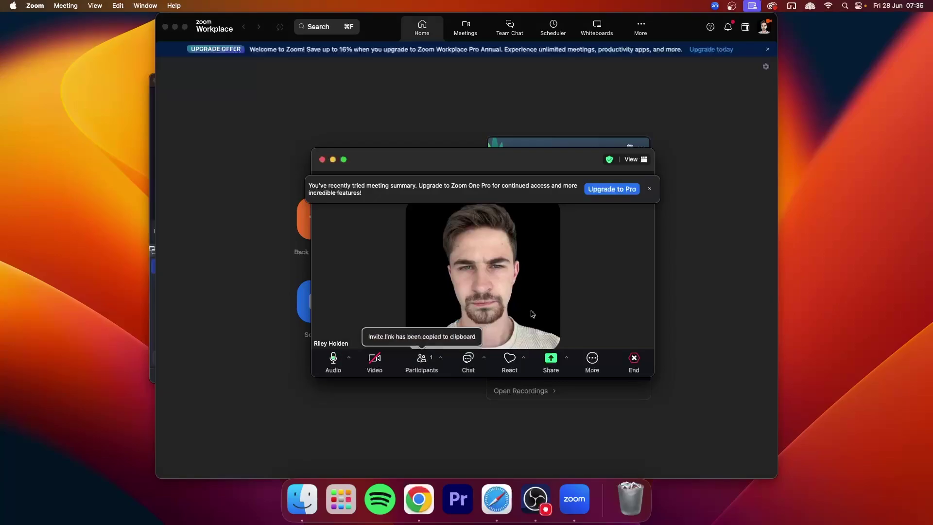
pyautogui.hotkey('ctrl', 'Right')
pyautogui.click(177, 192)
pyautogui.press('super+v')
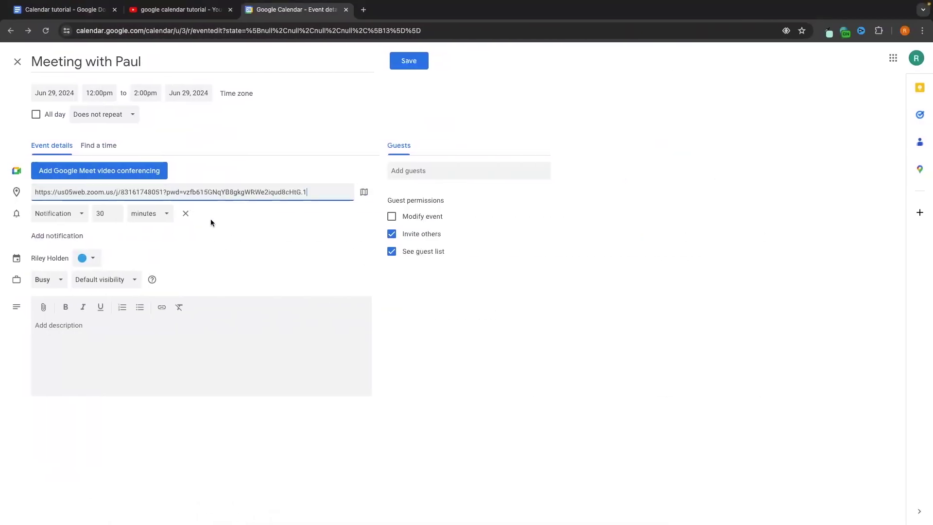
pyautogui.click(267, 229)
# Set the meeting's notifications to 1 hour and 5 minutes before
pyautogui.click(48, 216)
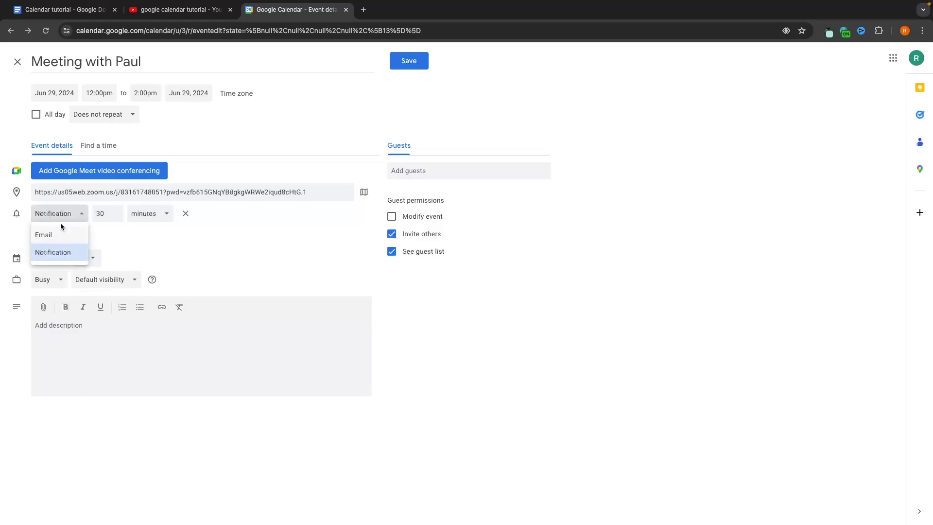
pyautogui.click(135, 260)
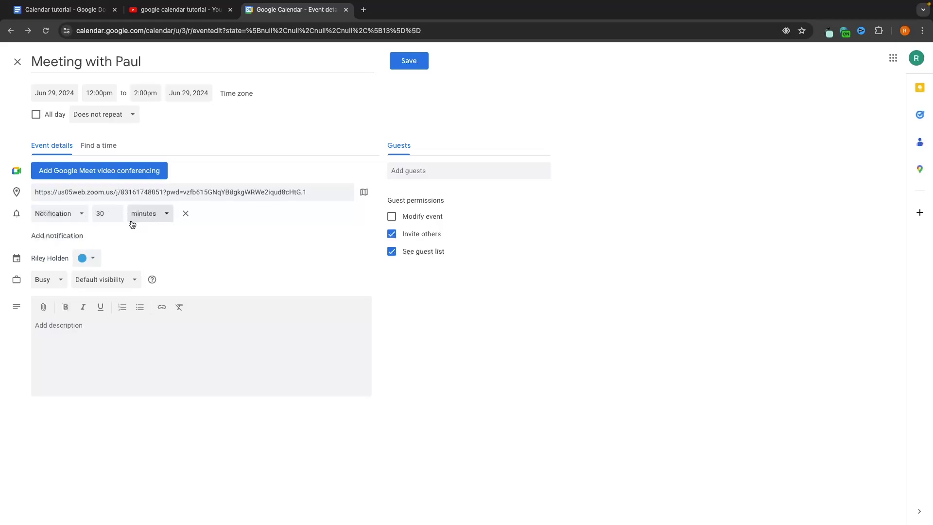
pyautogui.click(108, 214)
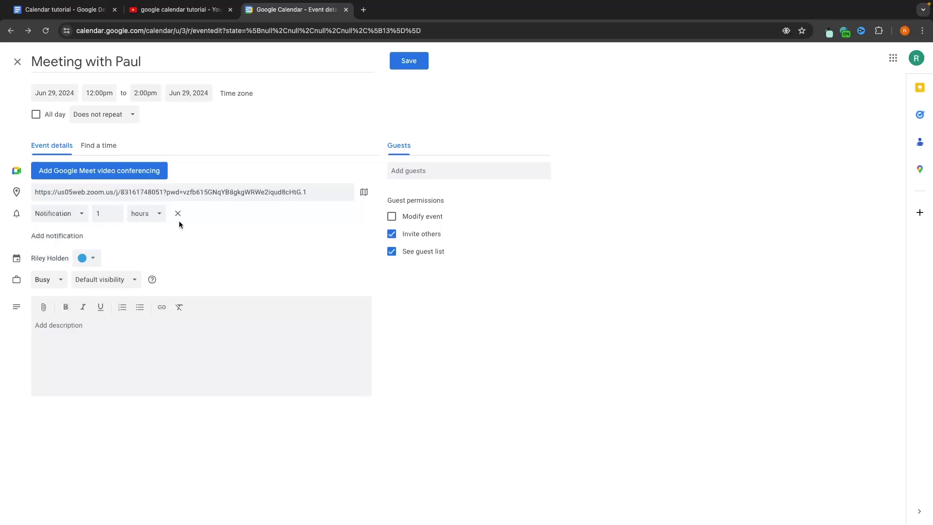
pyautogui.click(67, 235)
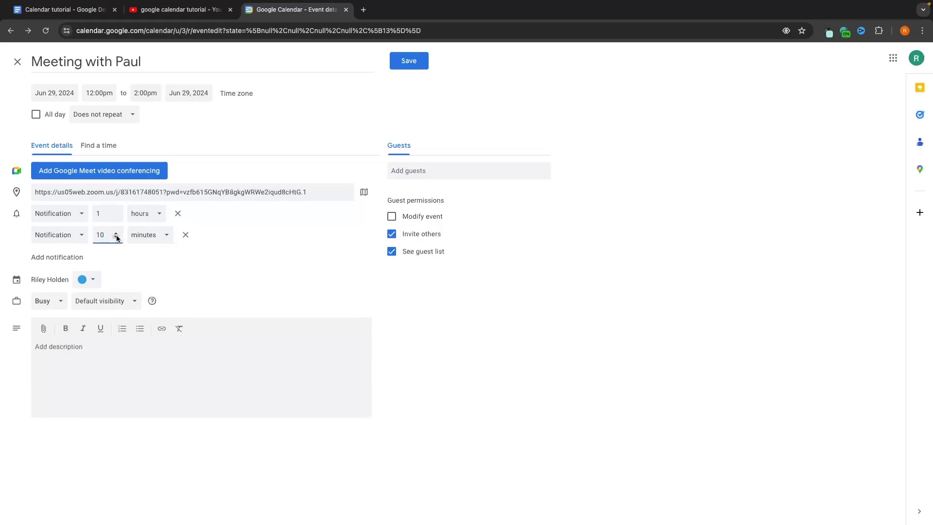
pyautogui.click(106, 235)
pyautogui.write('5')
pyautogui.click(211, 252)
# Colour the event Tomato red and keep its availability as Busy
pyautogui.click(93, 284)
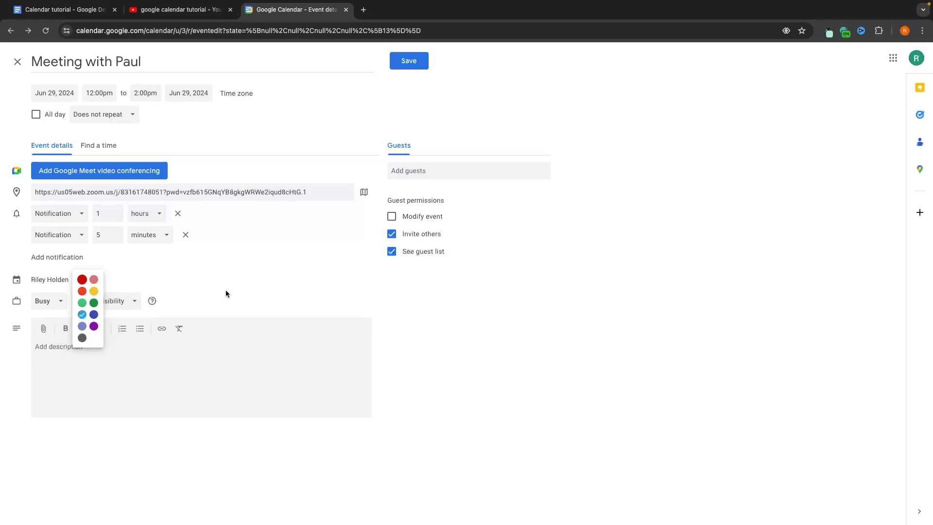
pyautogui.click(82, 280)
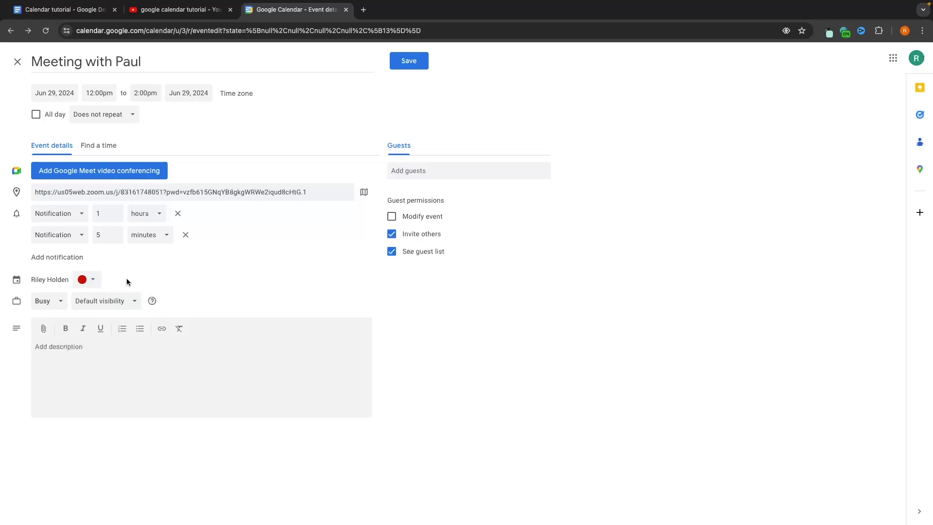
pyautogui.click(53, 301)
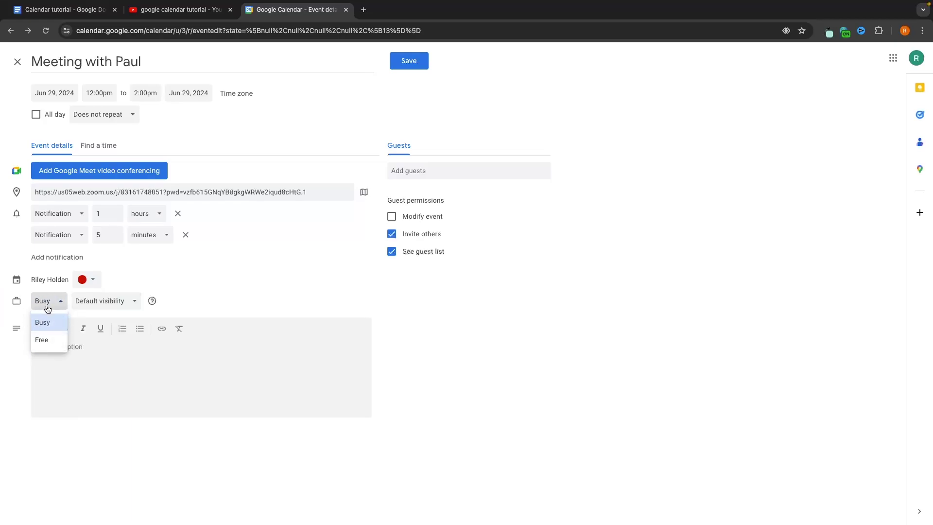
pyautogui.click(211, 266)
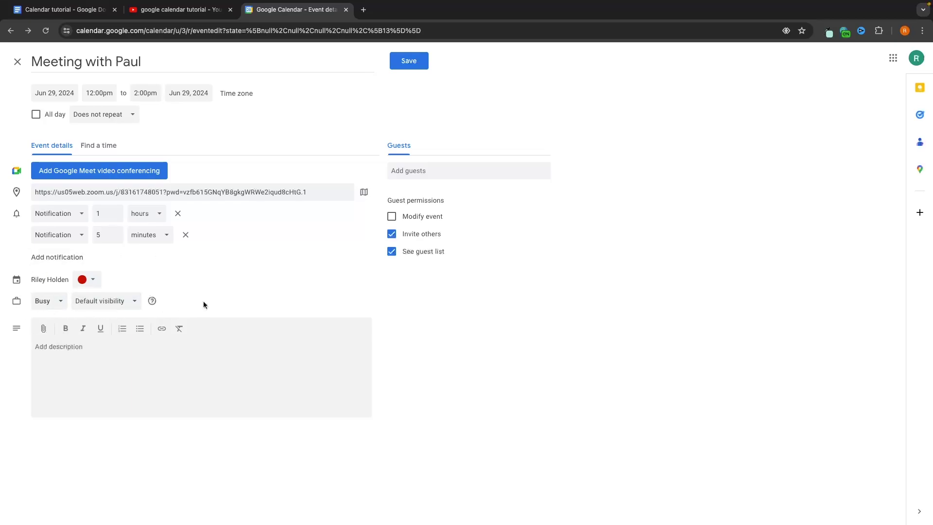
# Confirm Busy availability again and bring up the event's visibility options
pyautogui.click(37, 305)
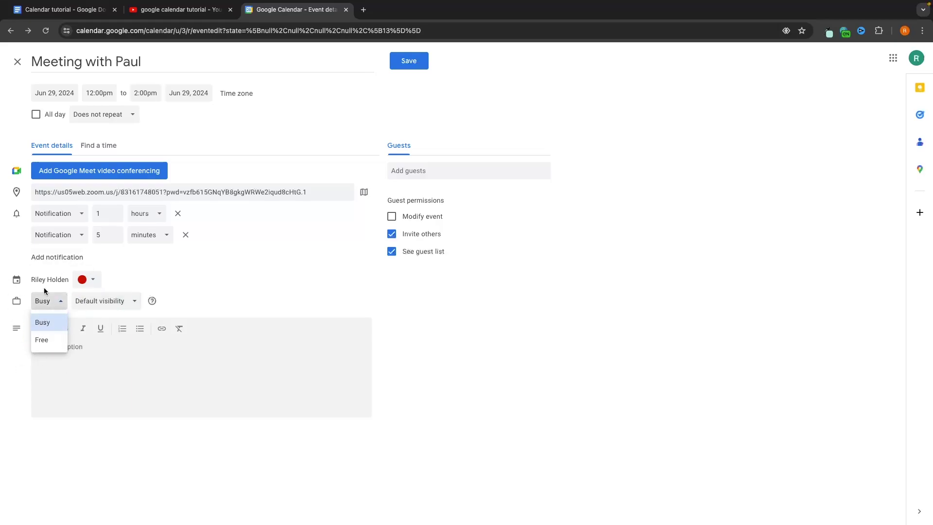
pyautogui.click(223, 293)
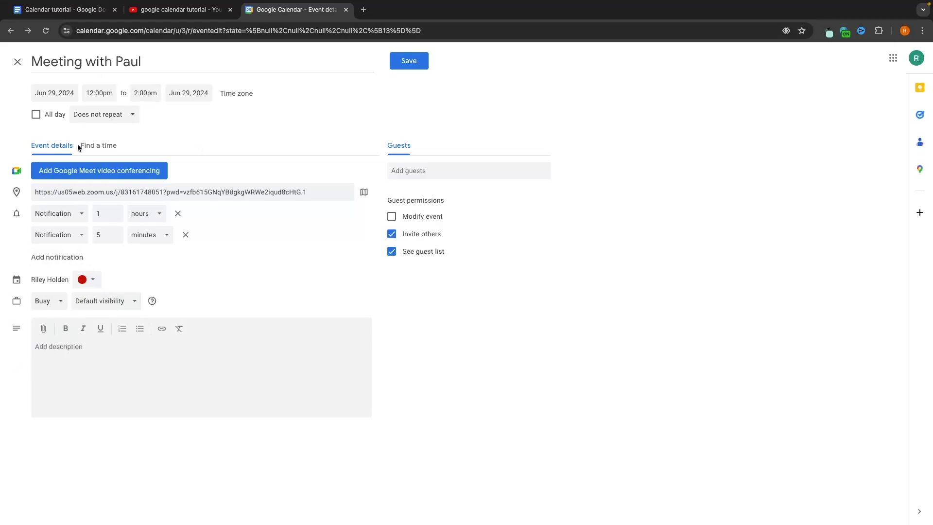
pyautogui.click(42, 301)
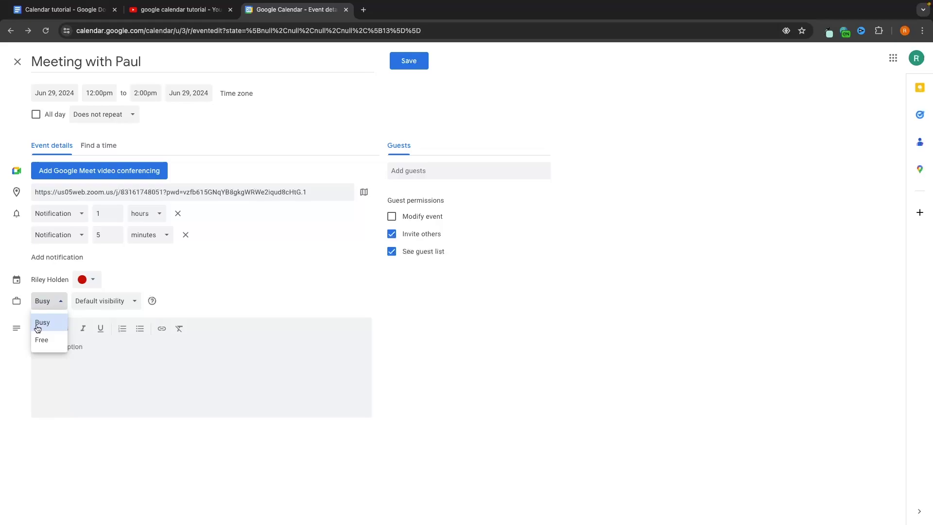
pyautogui.click(43, 324)
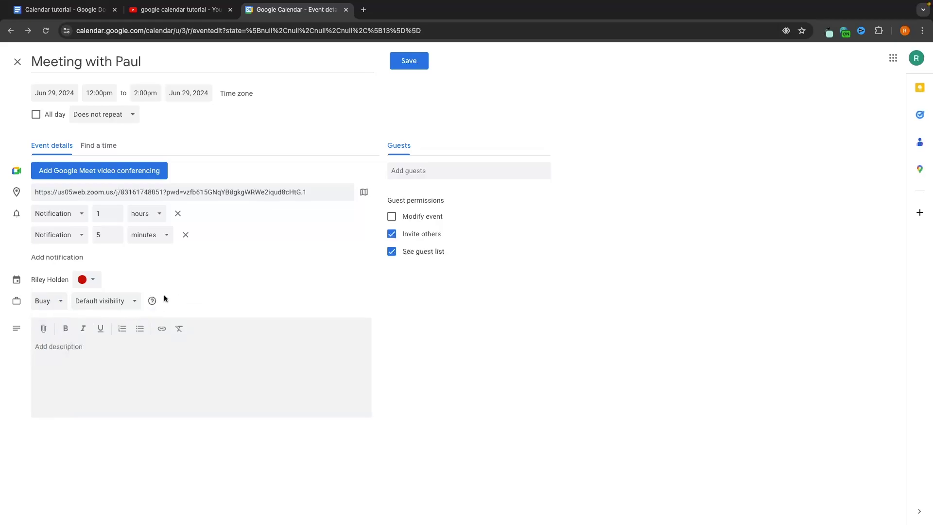
pyautogui.click(112, 301)
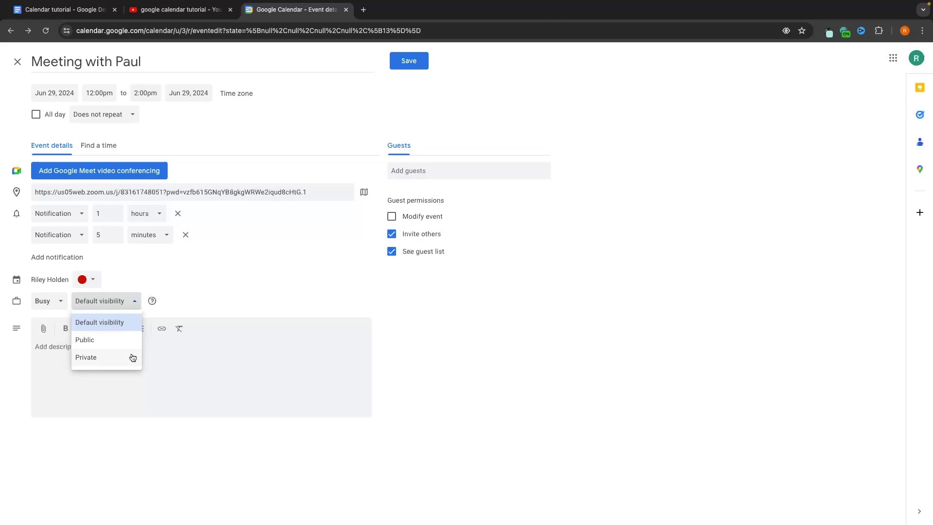
# Make the event Public and add the description 'Meeting with Paul to go over his companies financials'
pyautogui.click(104, 339)
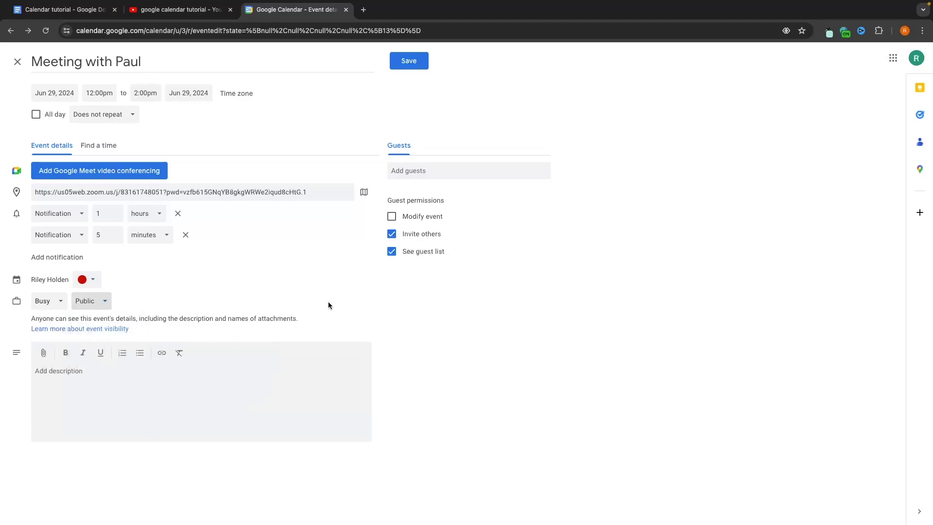
pyautogui.click(114, 409)
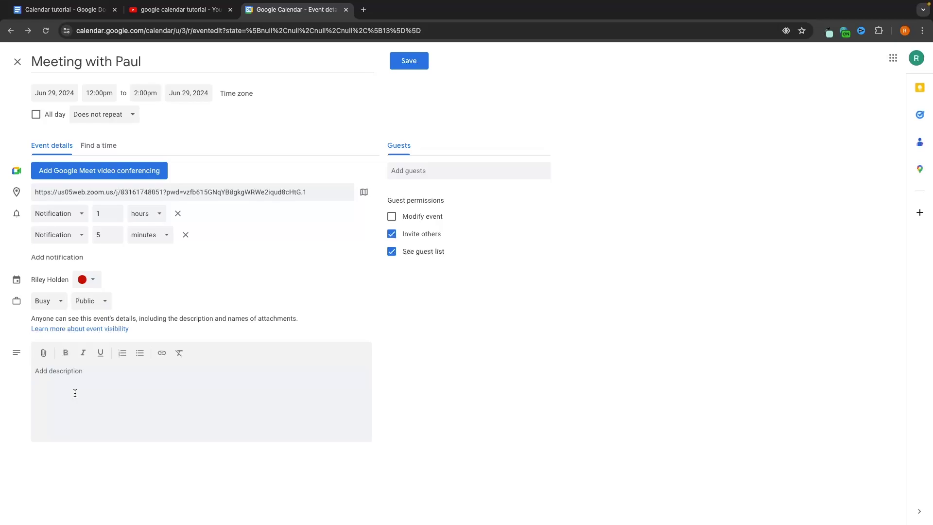
pyautogui.press('super+v')
pyautogui.moveTo(34, 370); pyautogui.dragTo(223, 371)
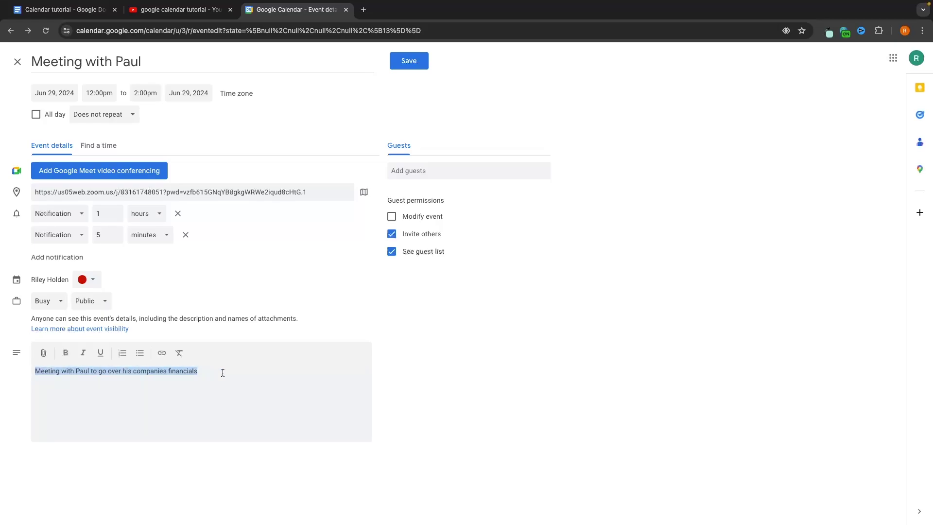
pyautogui.click(220, 378)
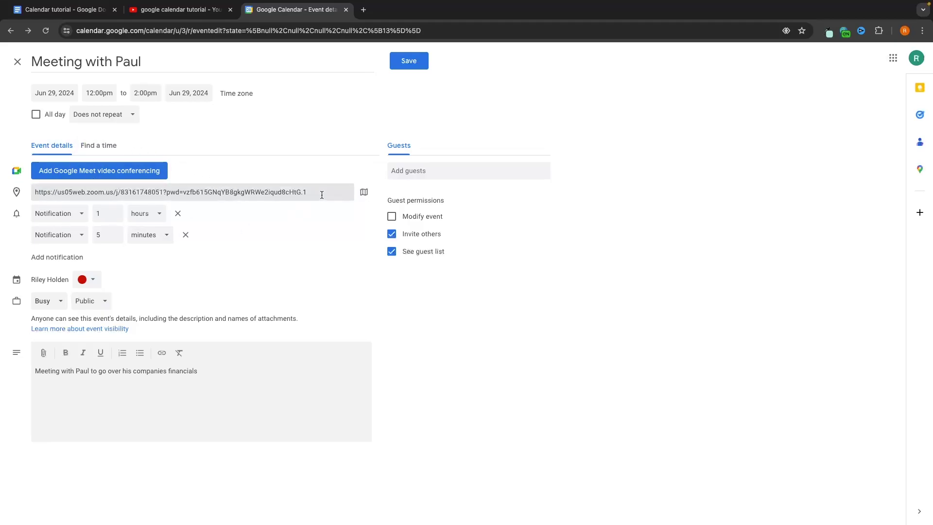
# Invite a suggested contact as a guest by typing the start of their address
pyautogui.click(523, 170)
pyautogui.click(524, 170)
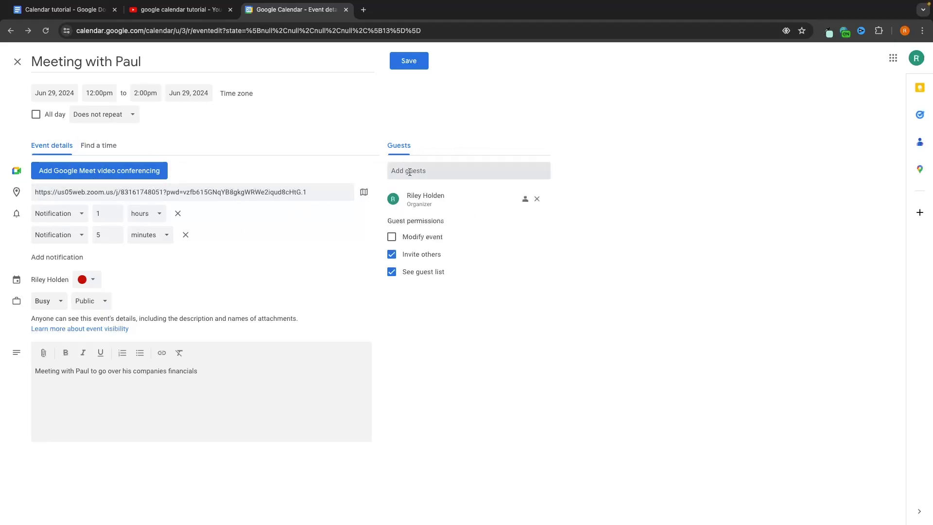
pyautogui.write('dats')
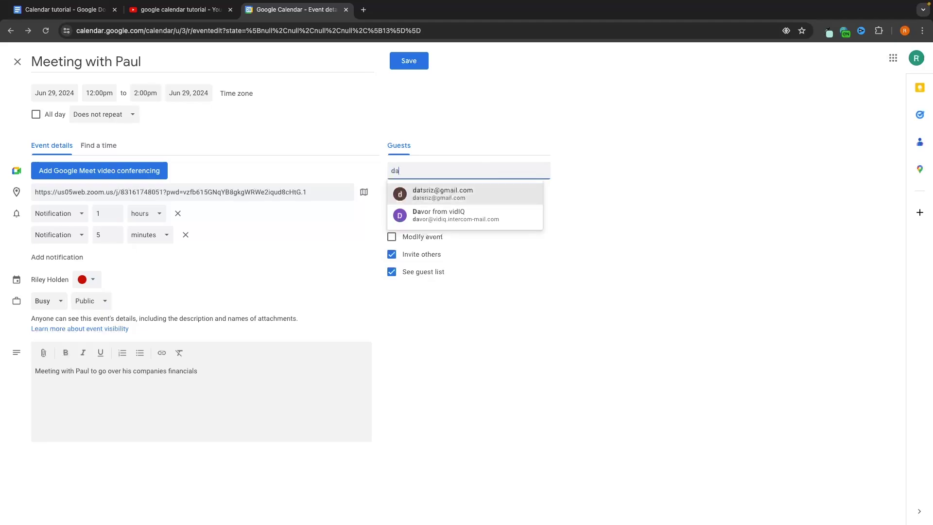
pyautogui.click(445, 193)
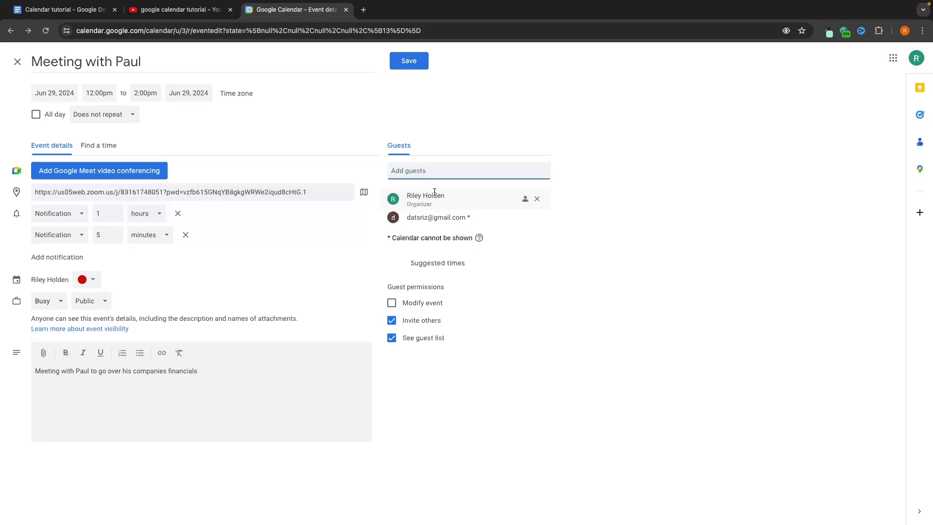
pyautogui.moveTo(411, 217)
pyautogui.moveTo(406, 217); pyautogui.dragTo(466, 217)
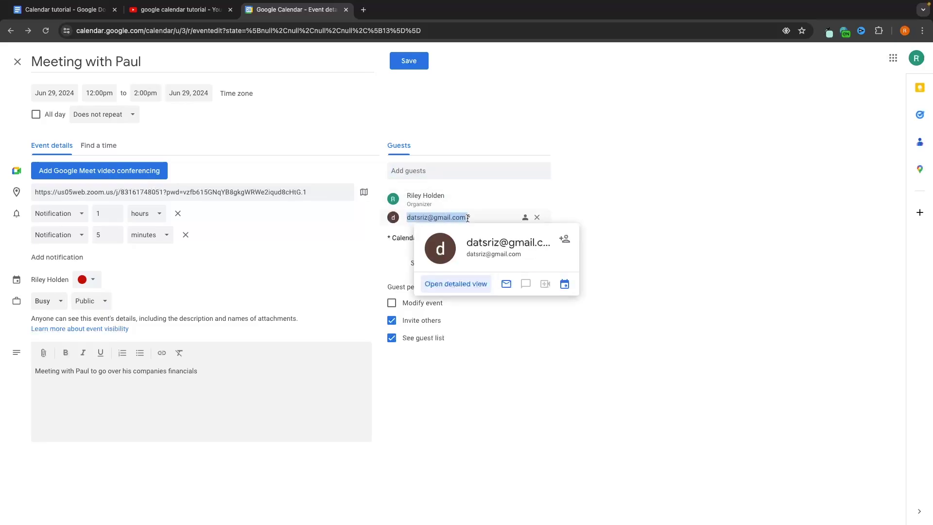
pyautogui.click(593, 234)
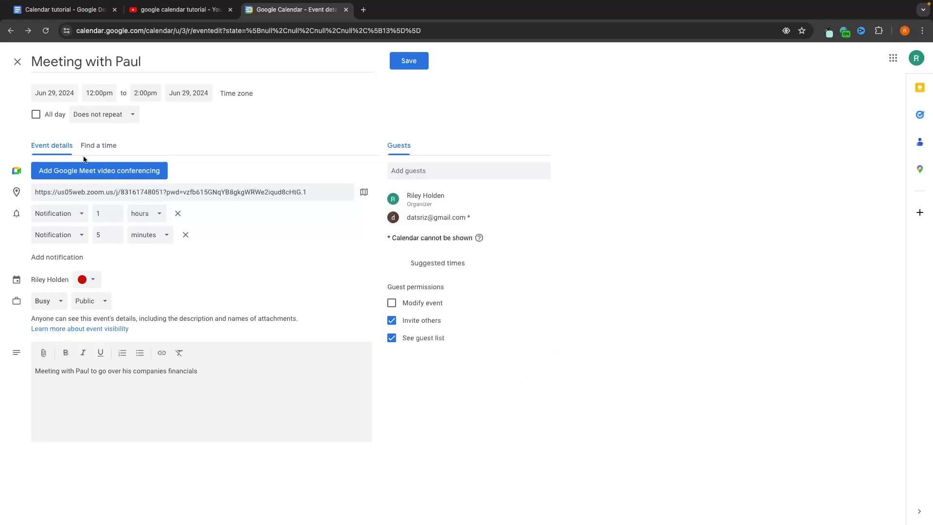
# Save the Meeting with Paul event and send invitation emails to its guests
pyautogui.click(410, 61)
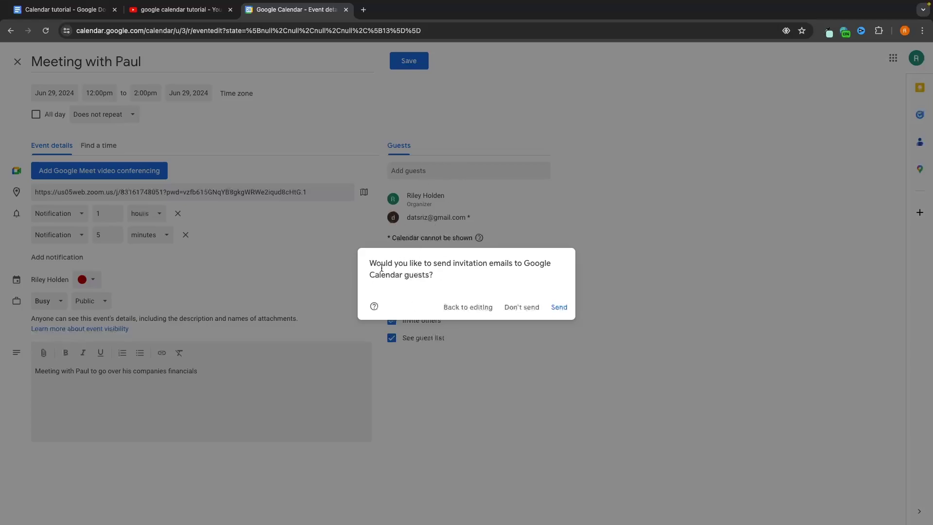
pyautogui.moveTo(369, 265); pyautogui.dragTo(467, 274)
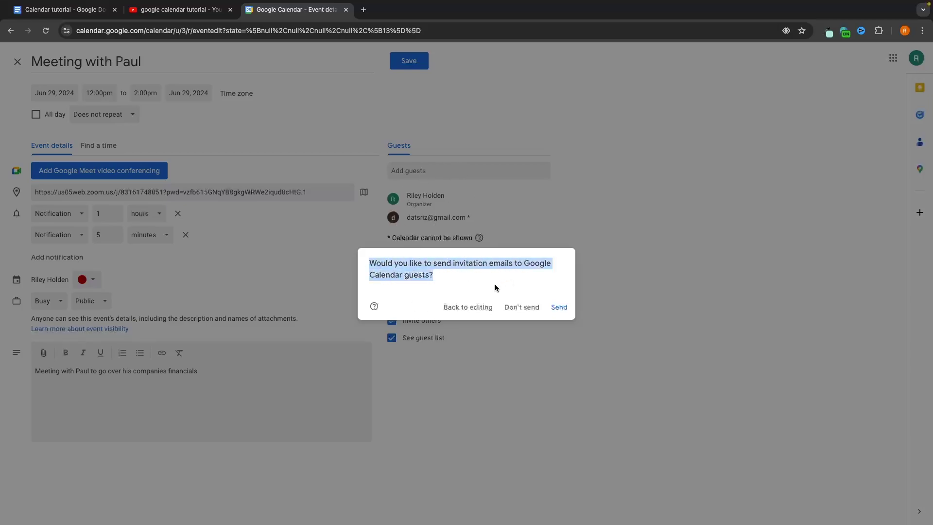
pyautogui.click(443, 270)
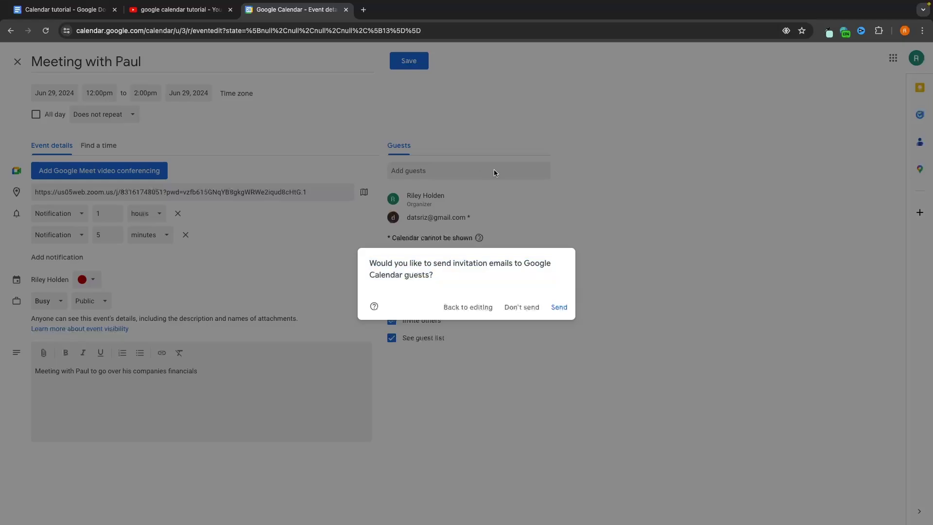
pyautogui.click(559, 307)
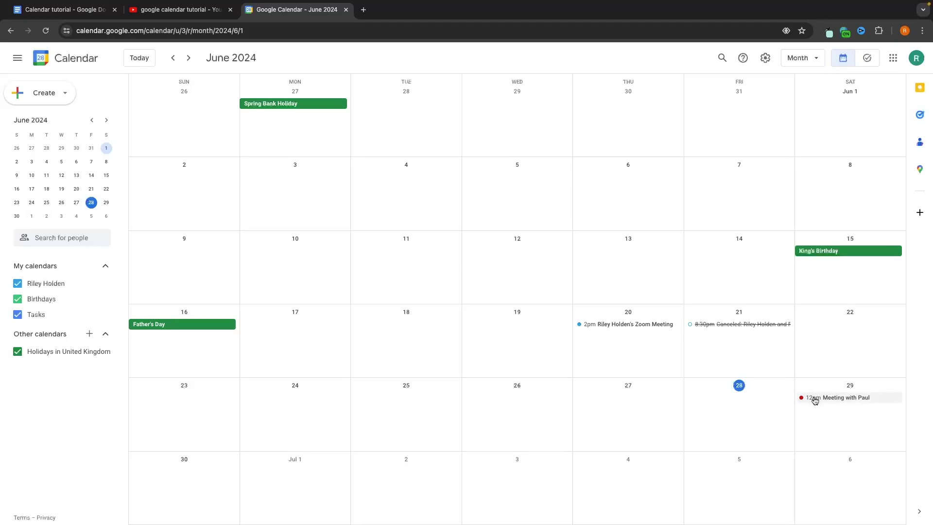
pyautogui.click(834, 398)
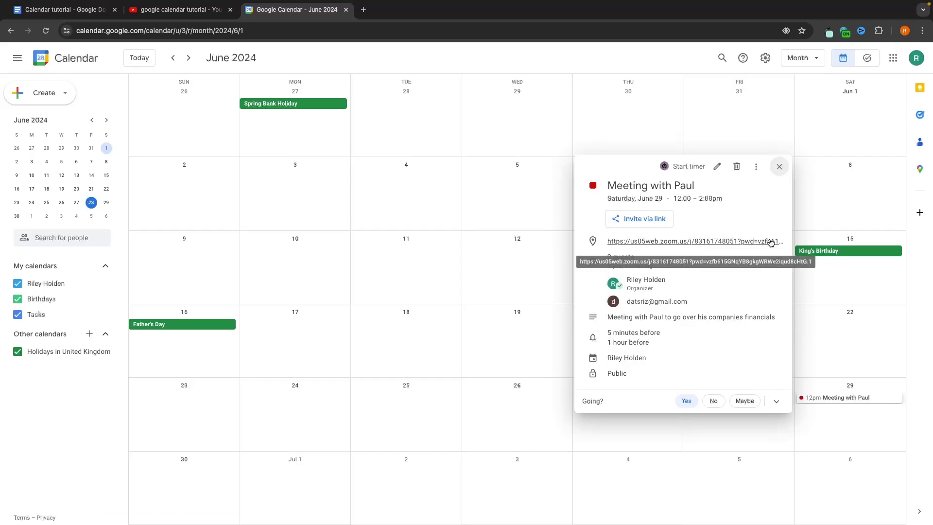
pyautogui.click(636, 244)
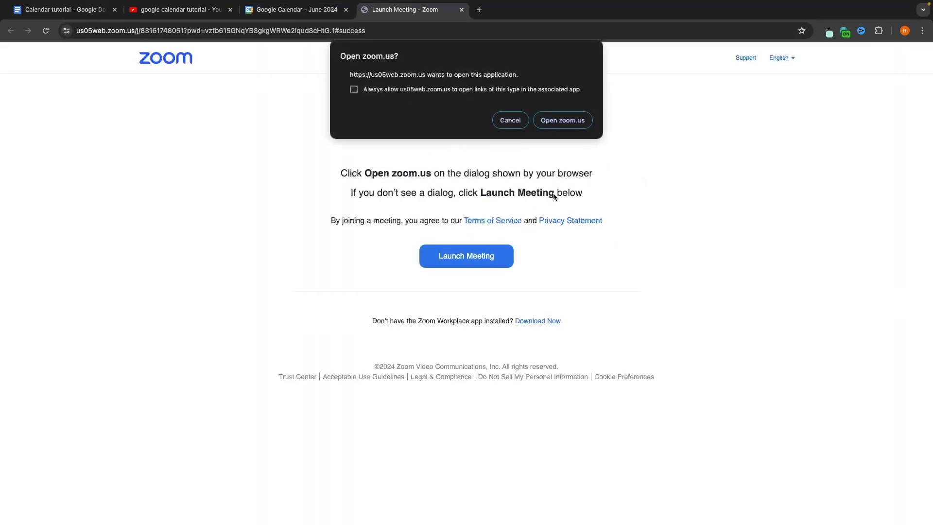
pyautogui.click(511, 120)
pyautogui.click(461, 10)
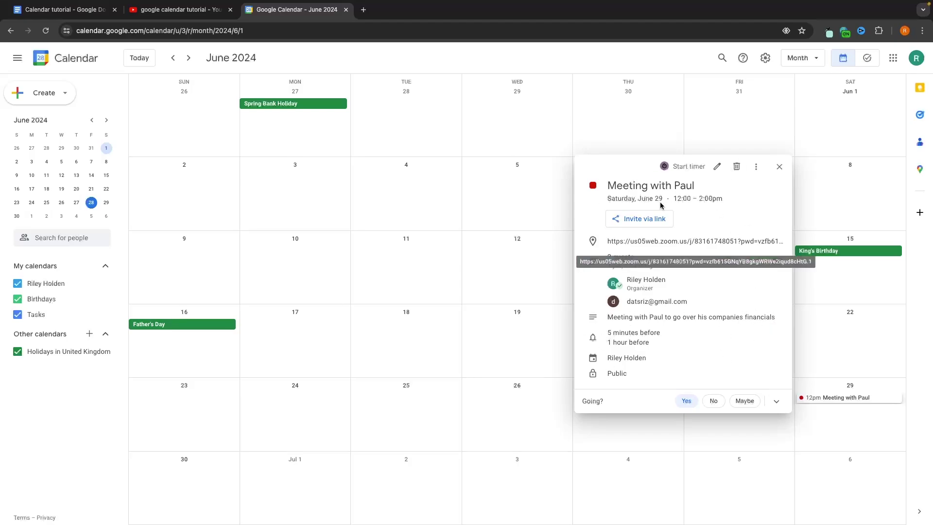
pyautogui.click(540, 201)
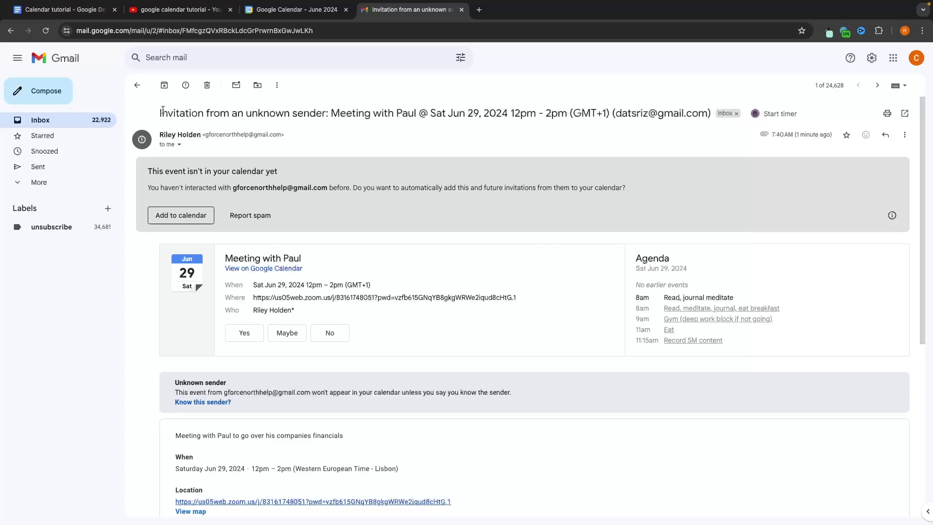
# Review the invitation email's subject, calendar notice and sender details
pyautogui.moveTo(158, 114); pyautogui.dragTo(402, 115)
pyautogui.click(457, 130)
pyautogui.moveTo(146, 171); pyautogui.dragTo(291, 180)
pyautogui.click(296, 178)
pyautogui.moveTo(234, 187); pyautogui.dragTo(327, 188)
pyautogui.click(331, 188)
pyautogui.moveTo(234, 187); pyautogui.dragTo(357, 188)
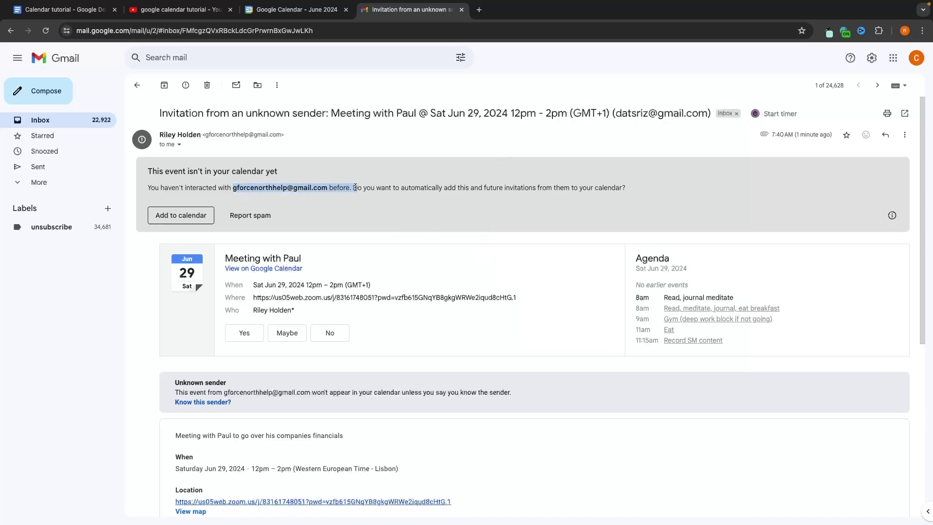
pyautogui.click(353, 187)
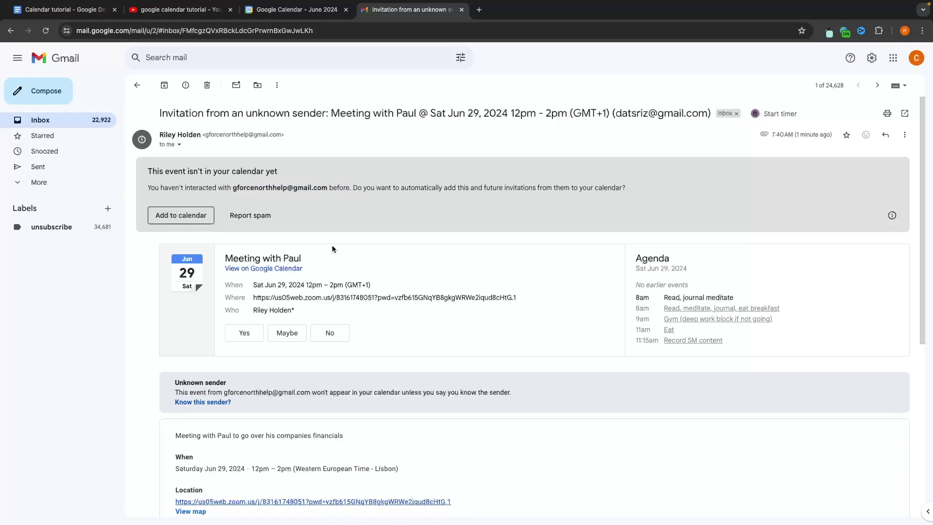
# Check the Zoom link and meeting time in the invitation, then close the email tab
pyautogui.scroll(-2, 331, 245)
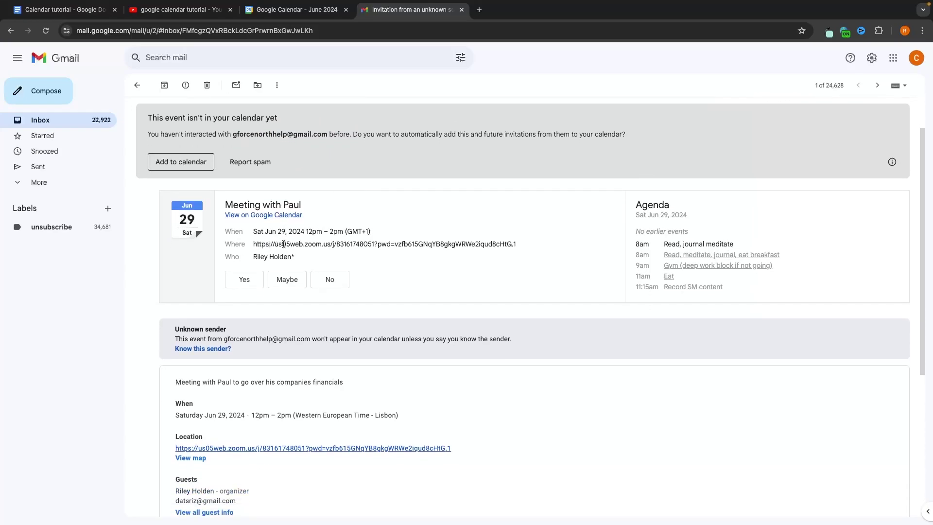
pyautogui.moveTo(521, 245); pyautogui.dragTo(271, 245)
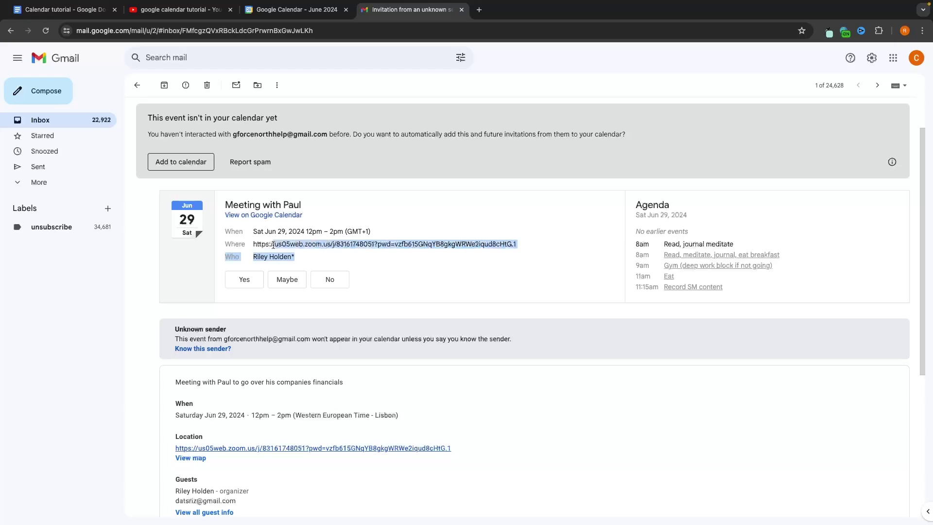
pyautogui.click(261, 246)
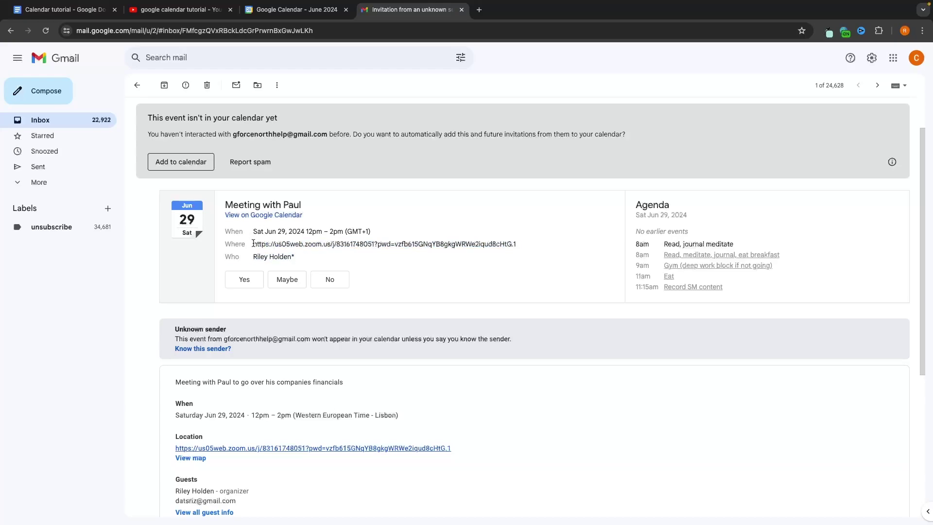
pyautogui.moveTo(256, 244); pyautogui.dragTo(528, 244)
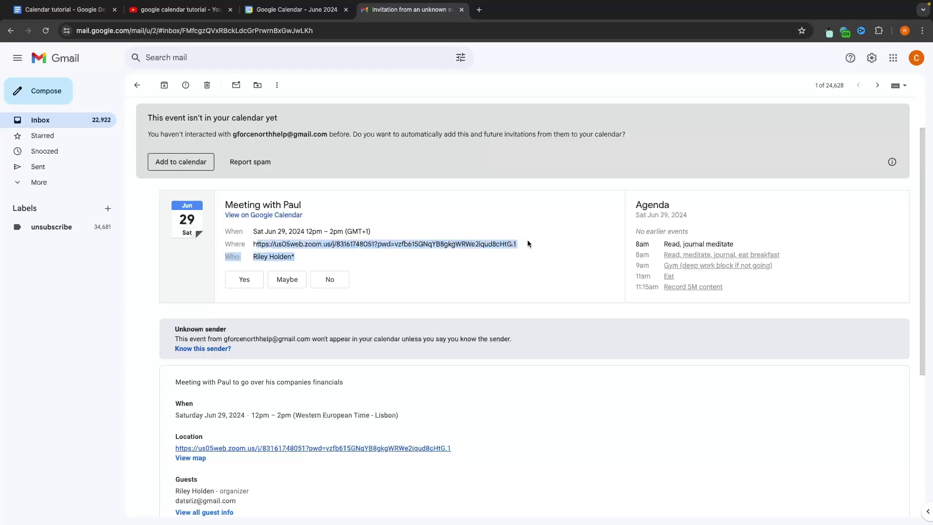
pyautogui.click(527, 244)
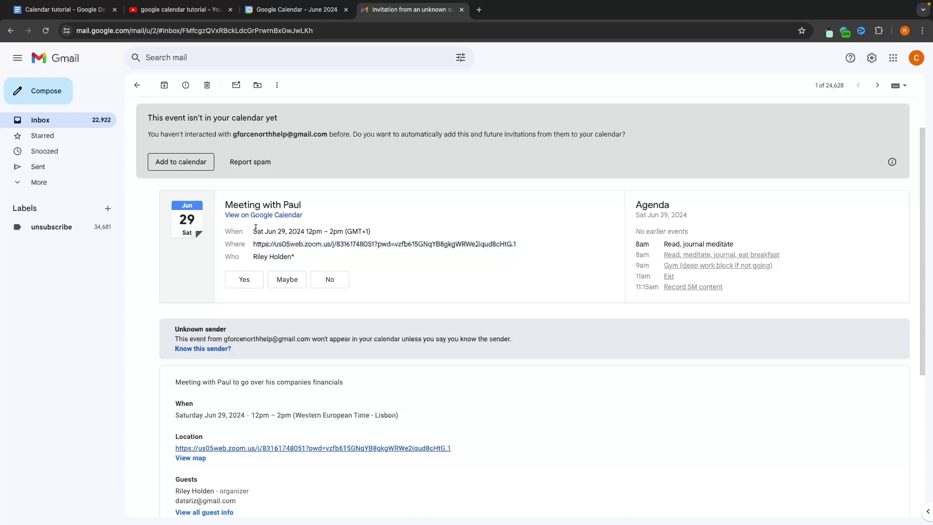
pyautogui.moveTo(255, 231); pyautogui.dragTo(369, 232)
pyautogui.click(249, 258)
pyautogui.scroll(-3, 362, 258)
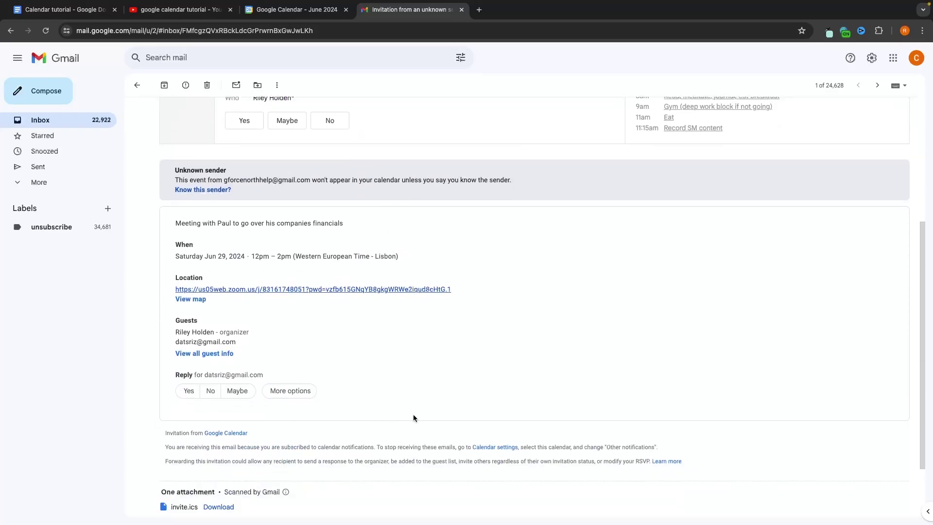
pyautogui.hotkey('ctrl', 'w')
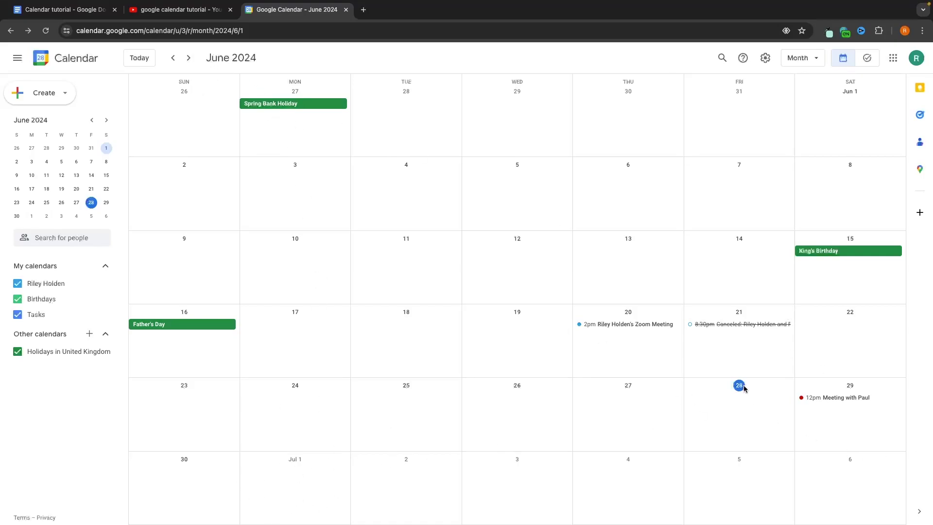
# Create a new July 1 event titled 'Salsa Class' in the full editor
pyautogui.click(189, 58)
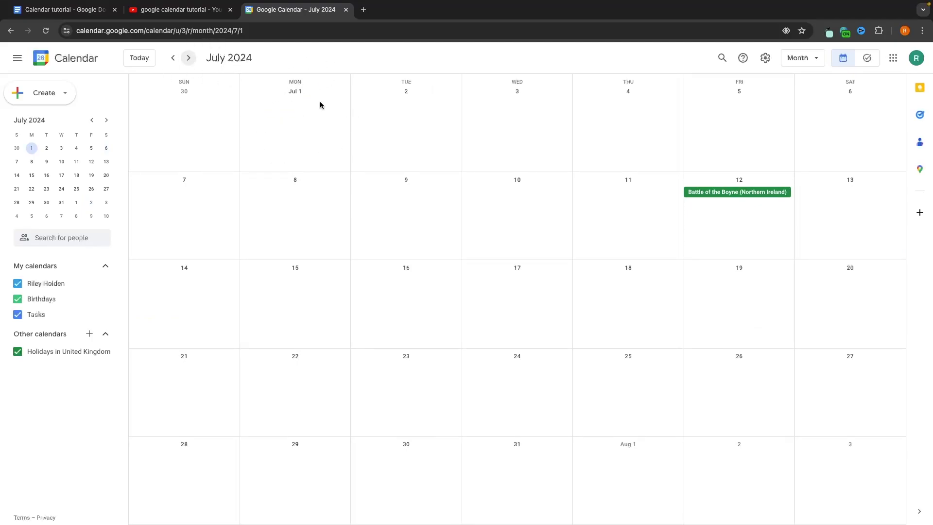
pyautogui.click(294, 103)
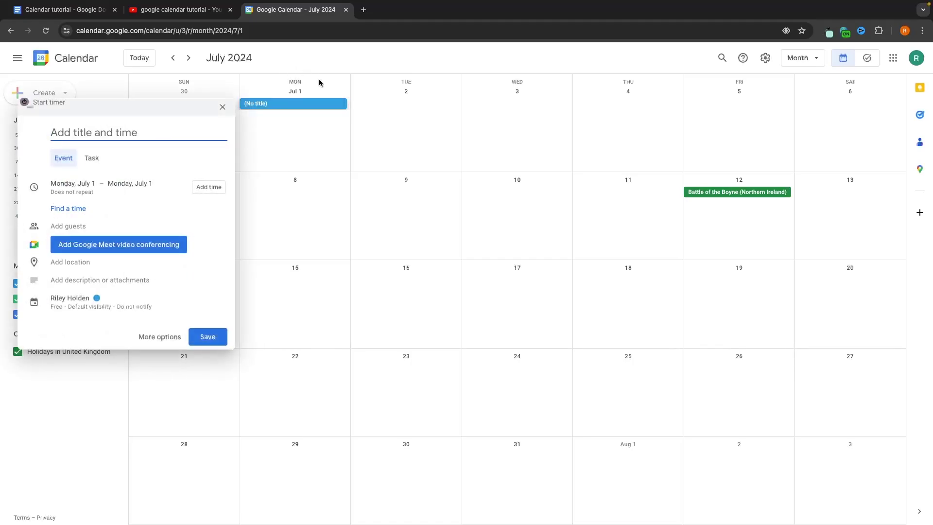
pyautogui.click(155, 336)
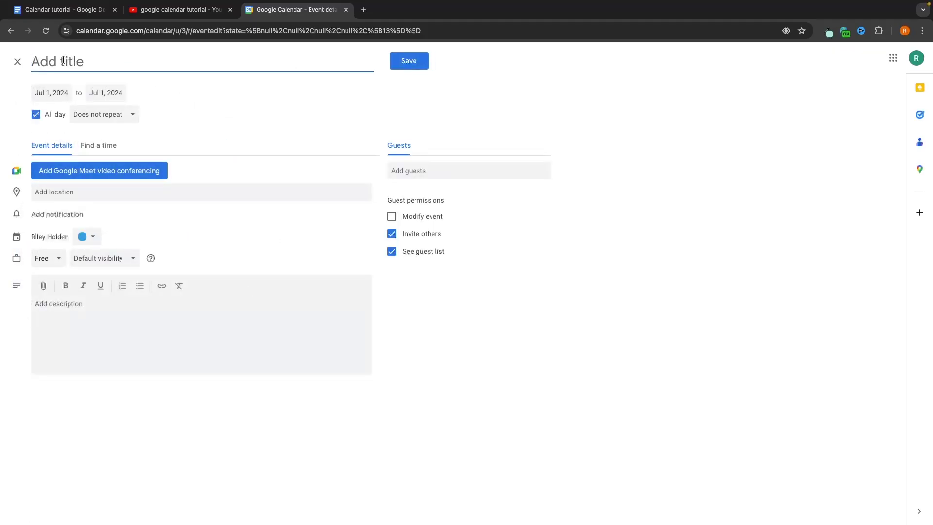
pyautogui.write('Salsa Class')
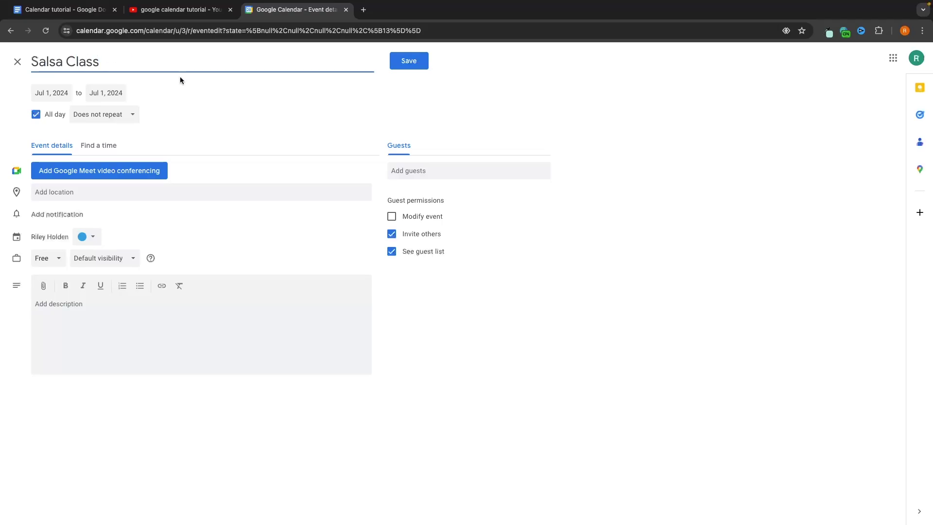
pyautogui.click(180, 80)
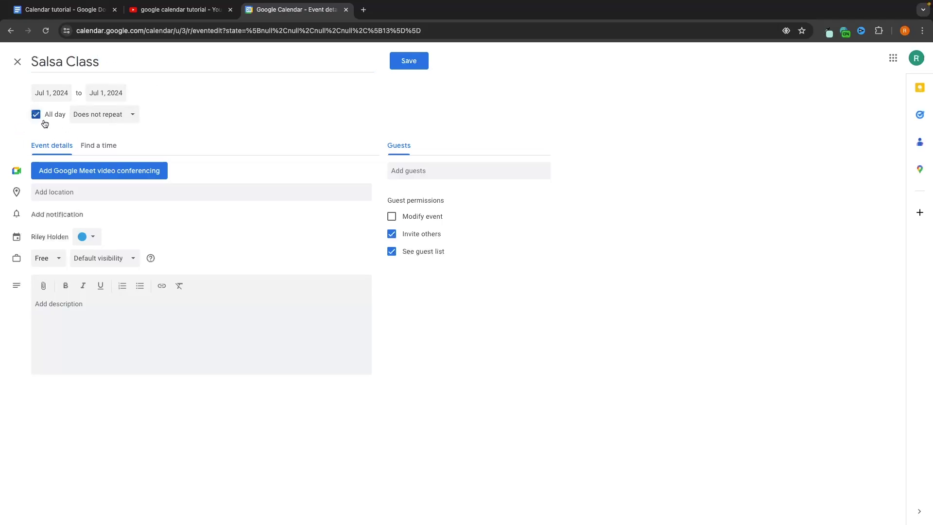
# Turn off all-day and set the class to run 7:00pm–8:00pm
pyautogui.click(50, 118)
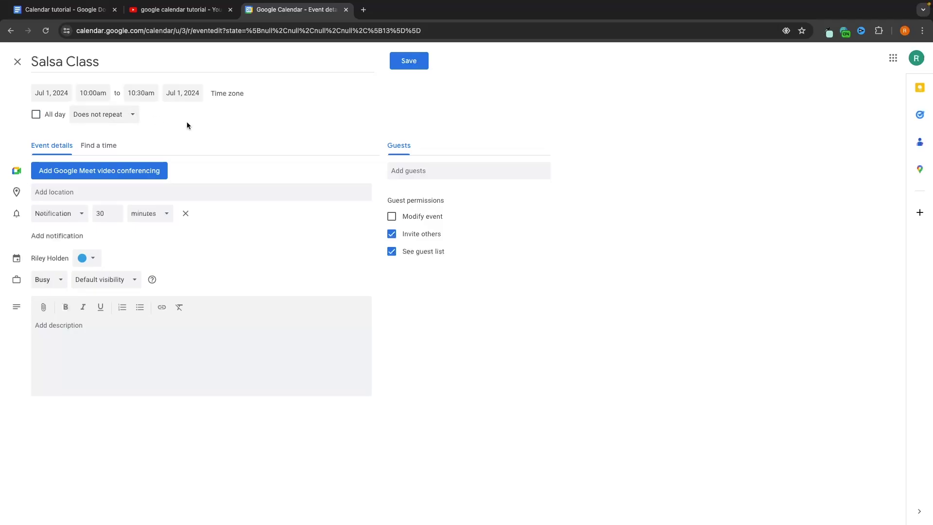
pyautogui.click(95, 94)
pyautogui.scroll(-10, 118, 170)
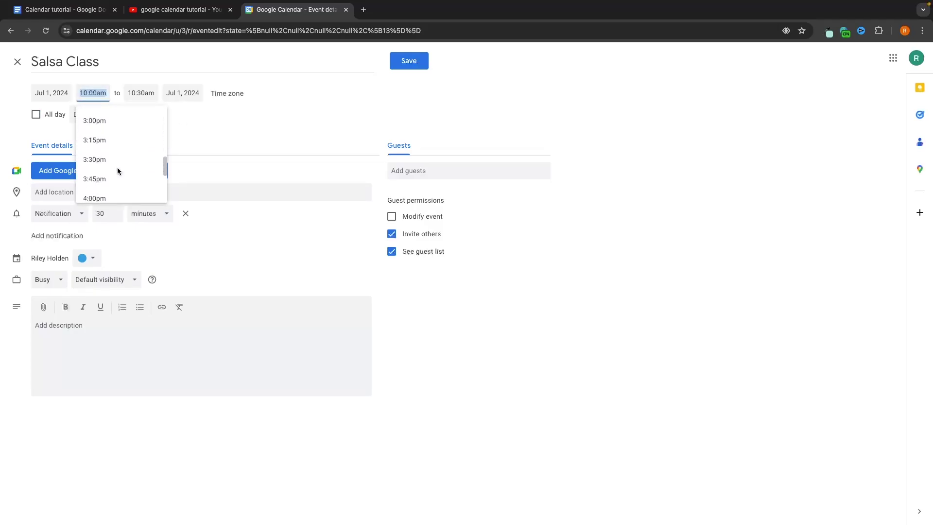
pyautogui.scroll(-4, 118, 171)
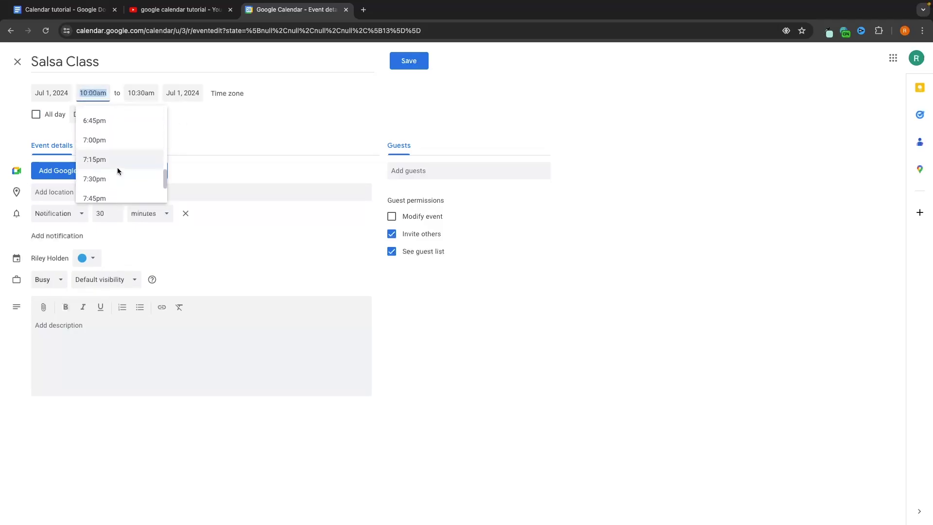
pyautogui.click(105, 139)
pyautogui.click(134, 93)
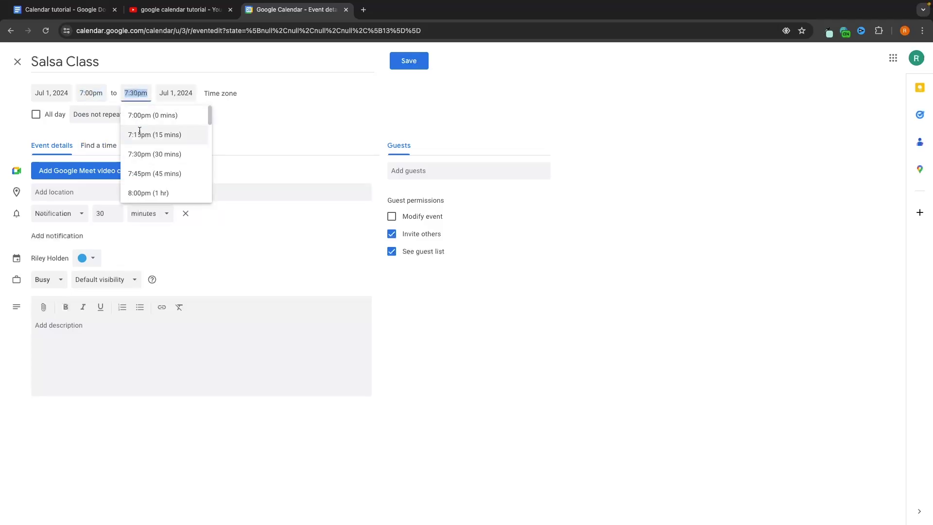
pyautogui.click(147, 193)
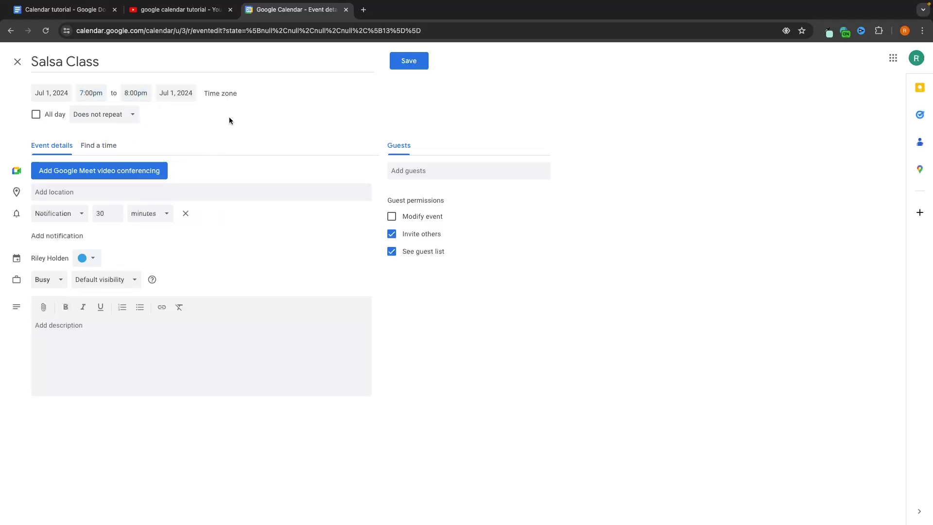
# Set the Salsa Class location to The Shard in London
pyautogui.click(43, 192)
pyautogui.write('the shard')
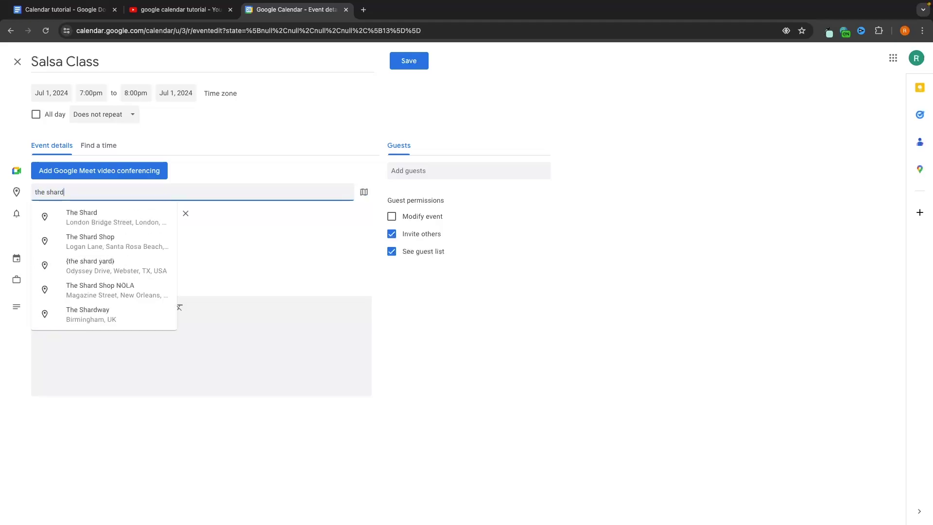
pyautogui.click(81, 216)
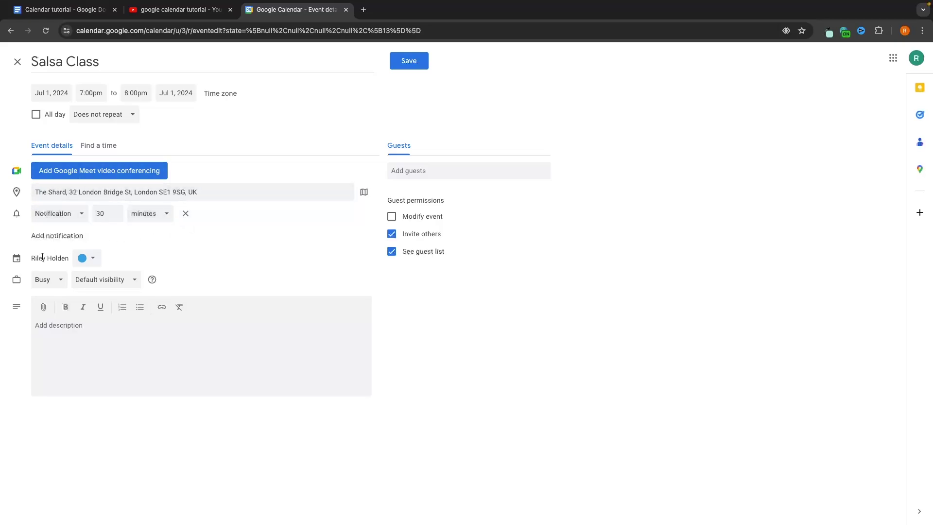
# Make the event Banana yellow, fix the title spacing, and save it
pyautogui.click(84, 258)
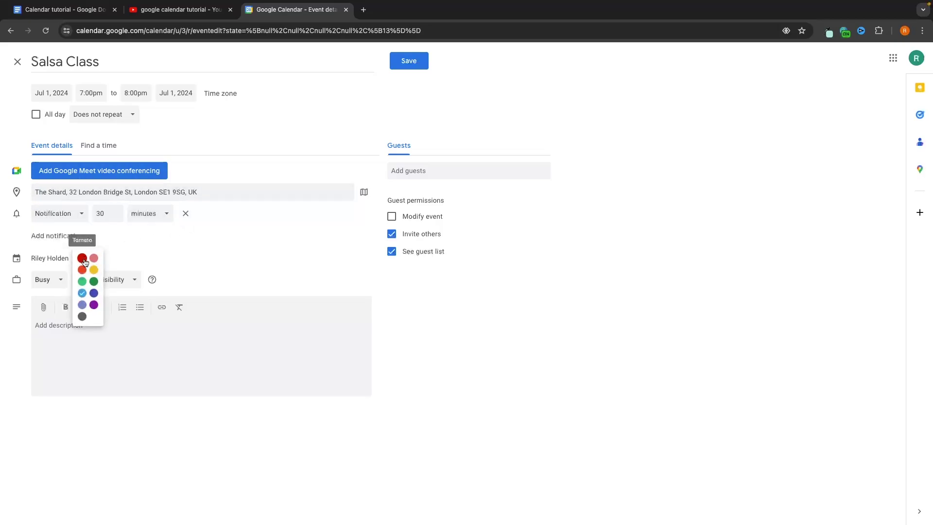
pyautogui.click(93, 270)
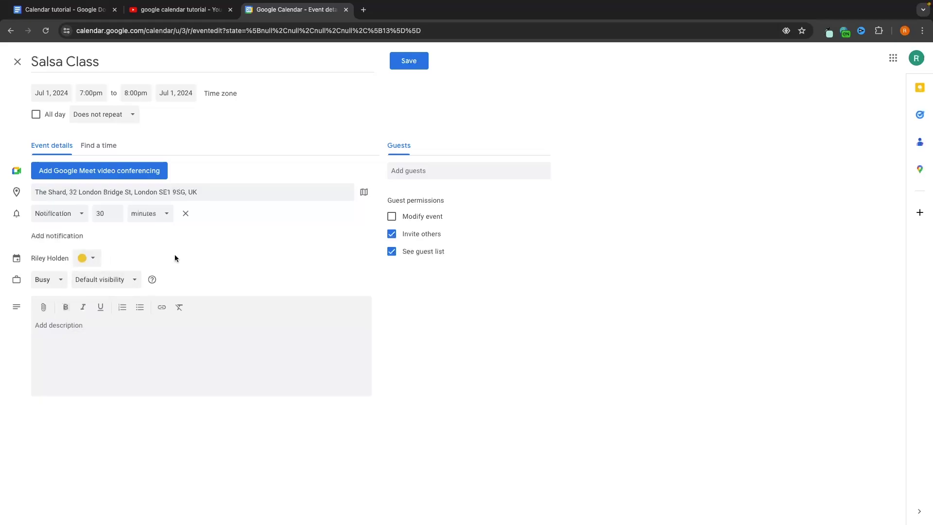
pyautogui.click(64, 61)
pyautogui.click(409, 60)
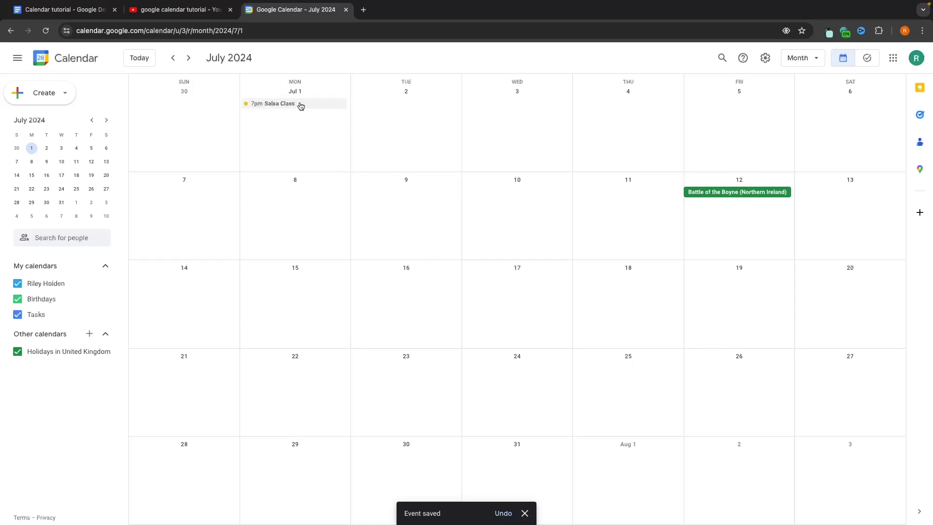
# Move the Salsa Class start to 6:00pm, save, and reopen its details
pyautogui.click(265, 105)
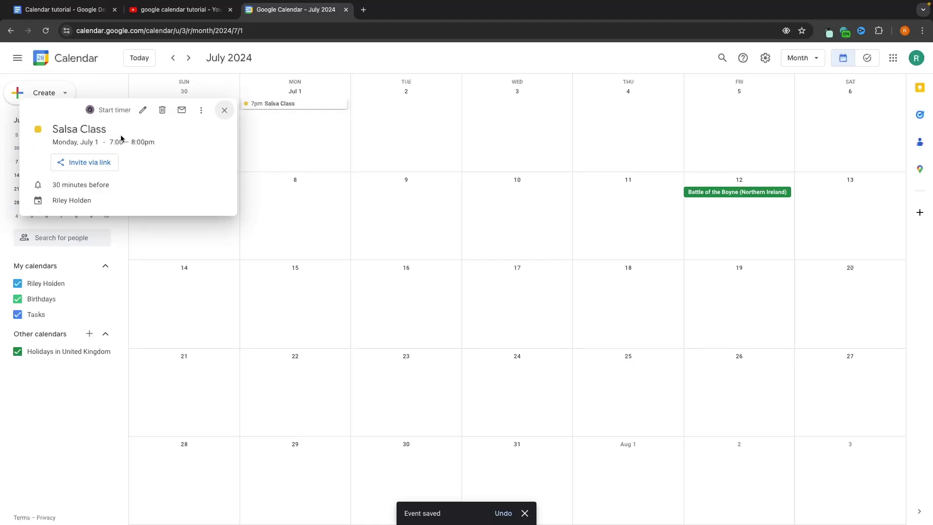
pyautogui.click(144, 111)
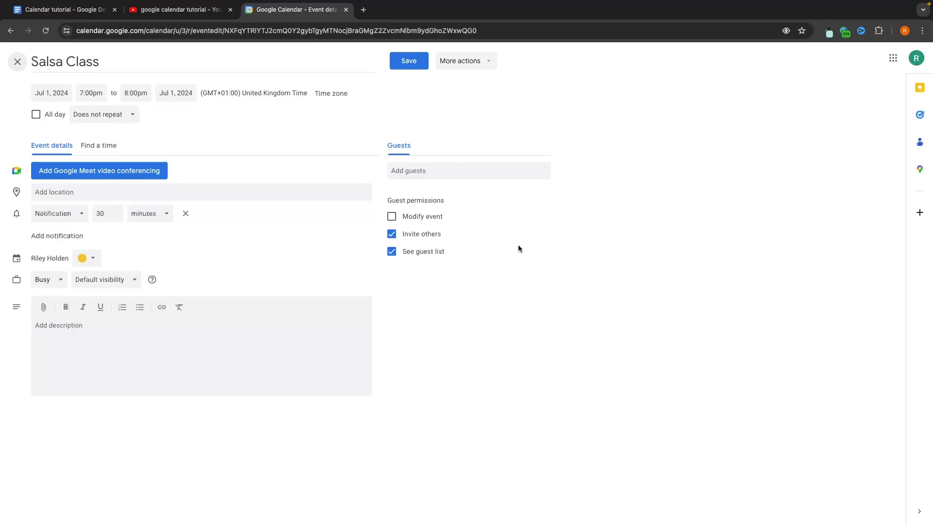
pyautogui.click(96, 96)
pyautogui.scroll(2, 107, 156)
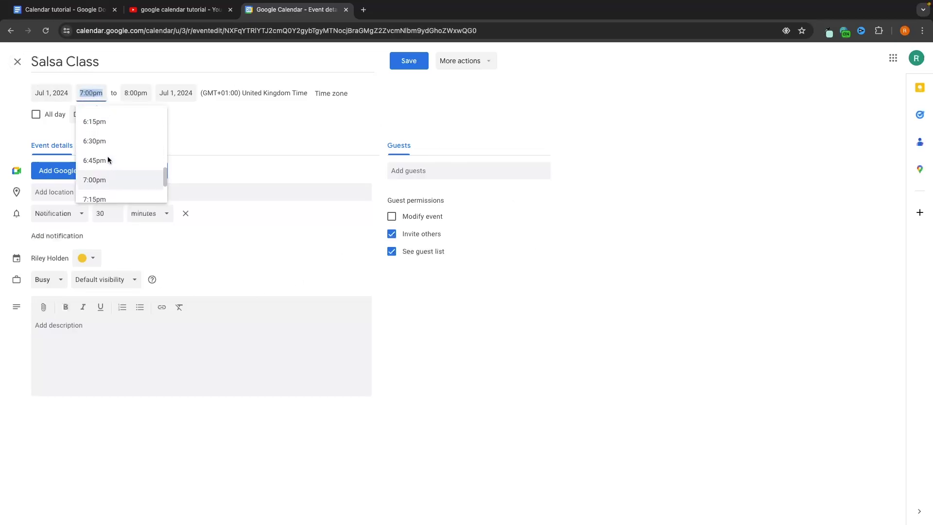
pyautogui.click(100, 124)
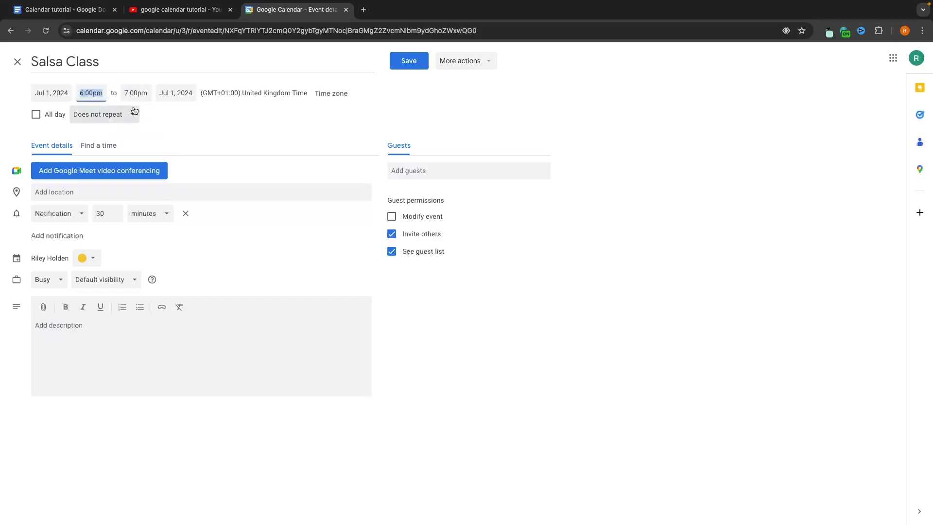
pyautogui.hotkey('ctrl', 's')
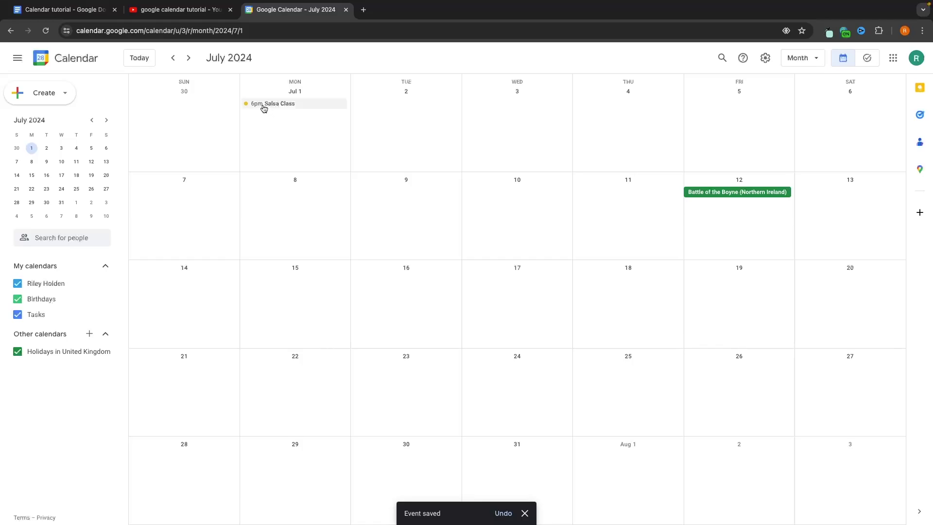
pyautogui.click(265, 103)
# Change the Salsa Class recurrence to Weekly on Monday and save the event
pyautogui.click(145, 110)
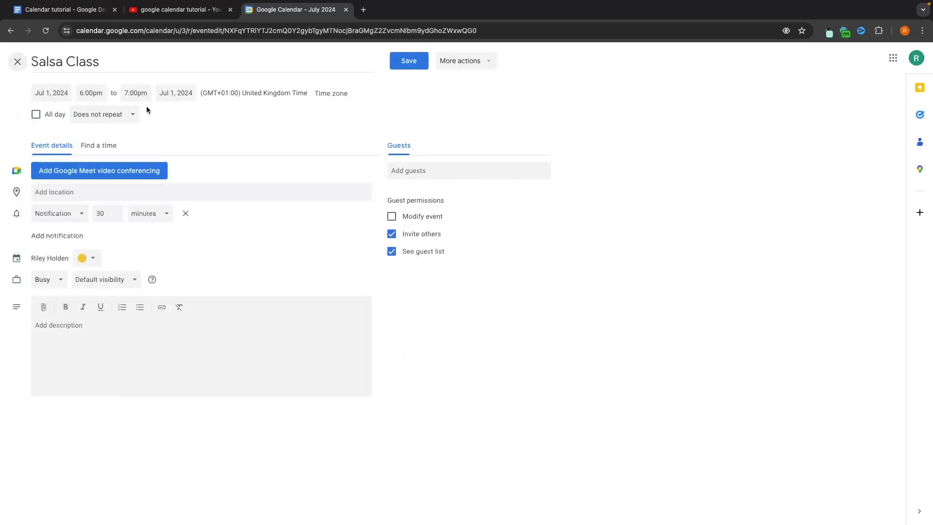
pyautogui.click(100, 116)
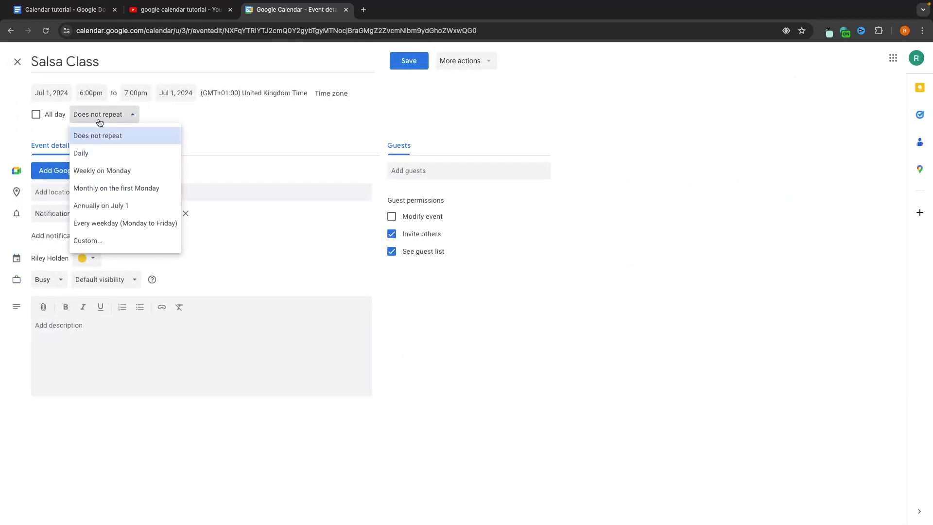
pyautogui.click(81, 175)
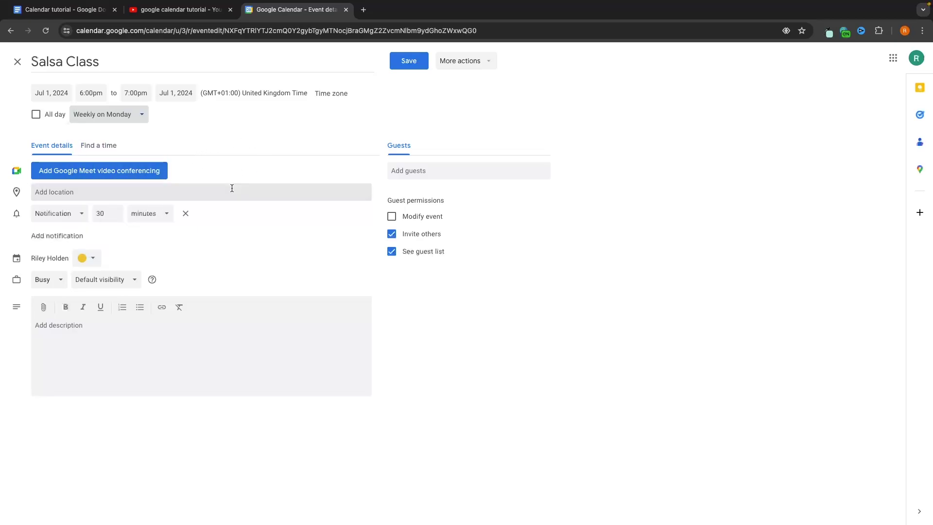
pyautogui.click(406, 66)
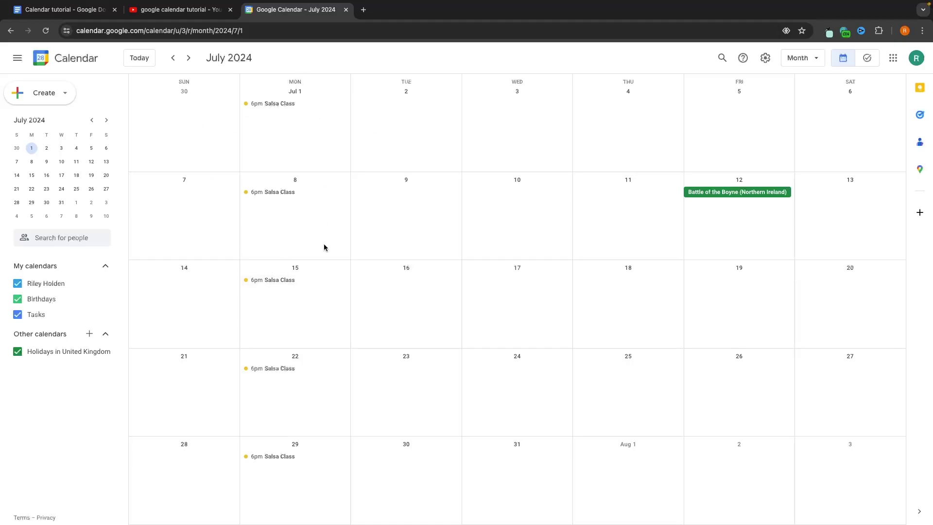
# Delete only the July 15 Salsa Class, with This event selected in the recurring-delete dialog
pyautogui.click(282, 284)
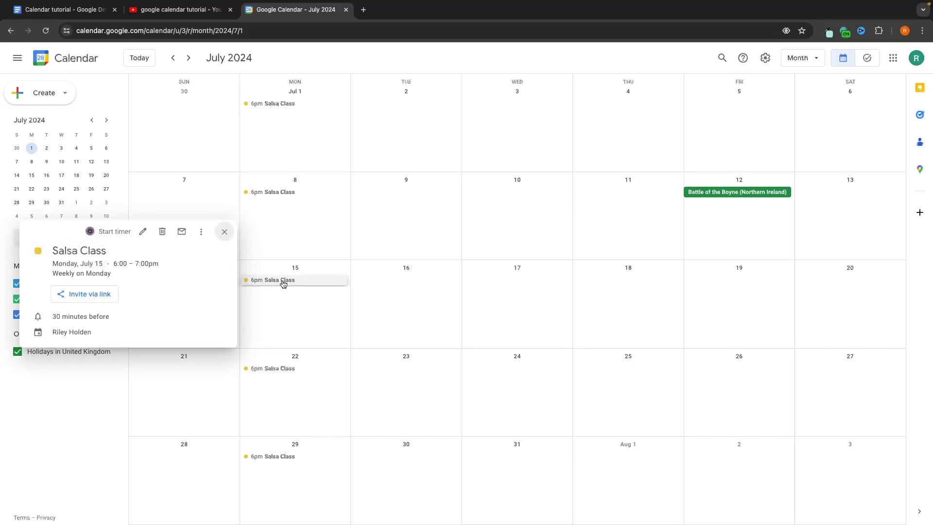
pyautogui.click(162, 232)
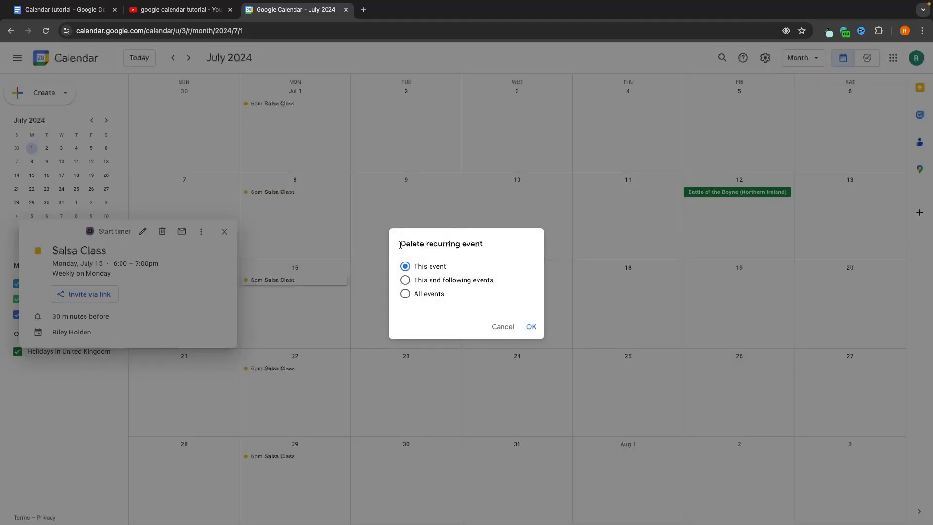
pyautogui.moveTo(399, 244); pyautogui.dragTo(503, 245)
pyautogui.click(502, 245)
pyautogui.moveTo(416, 268); pyautogui.dragTo(443, 273)
pyautogui.click(479, 261)
pyautogui.moveTo(417, 264); pyautogui.dragTo(450, 268)
pyautogui.click(531, 326)
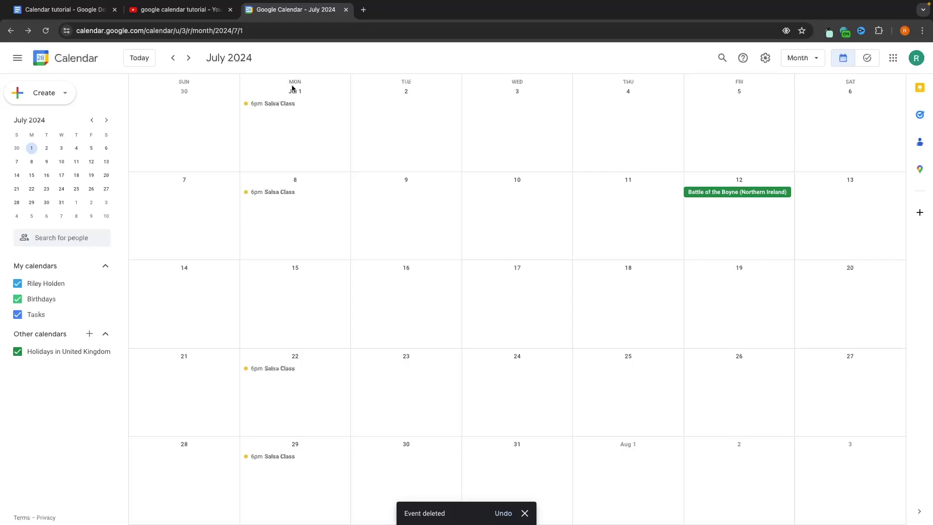
# Set the Salsa Class to Does not repeat and save, then check June and July
pyautogui.click(302, 104)
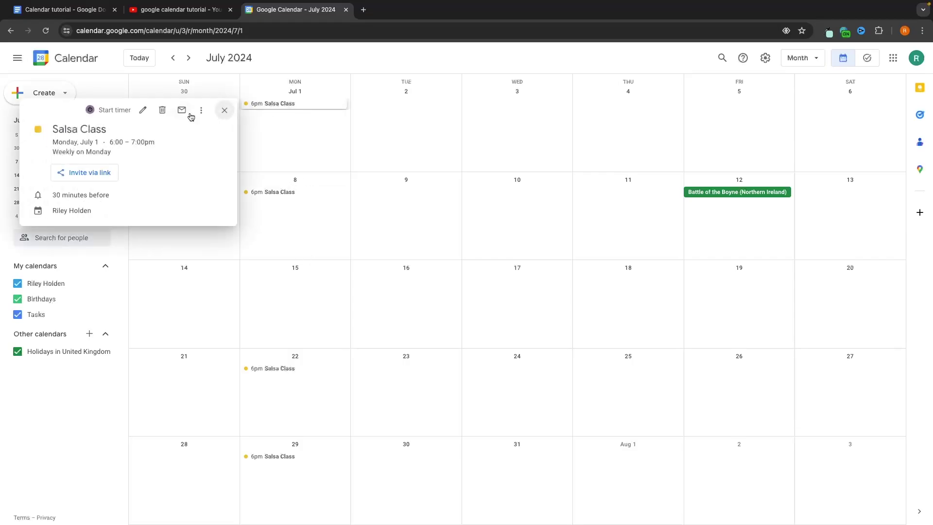
pyautogui.click(146, 109)
pyautogui.click(111, 115)
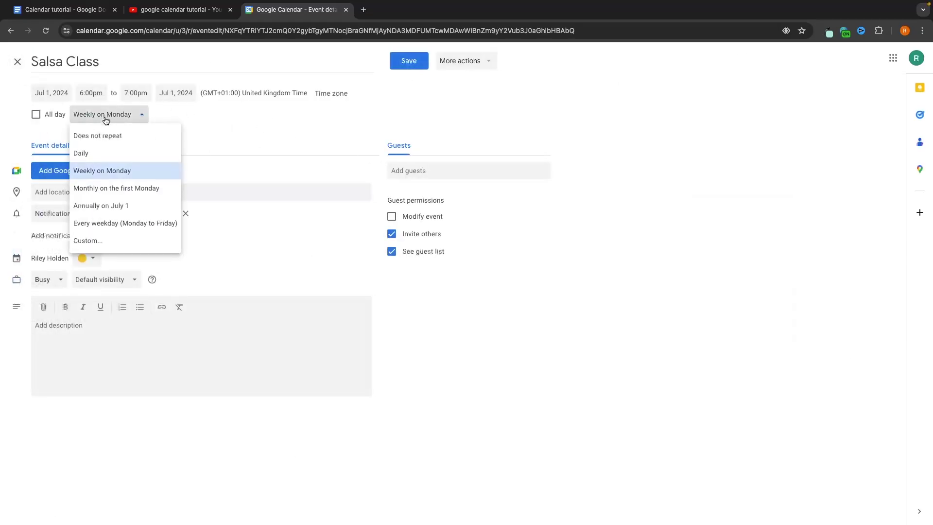
pyautogui.click(104, 136)
pyautogui.click(427, 62)
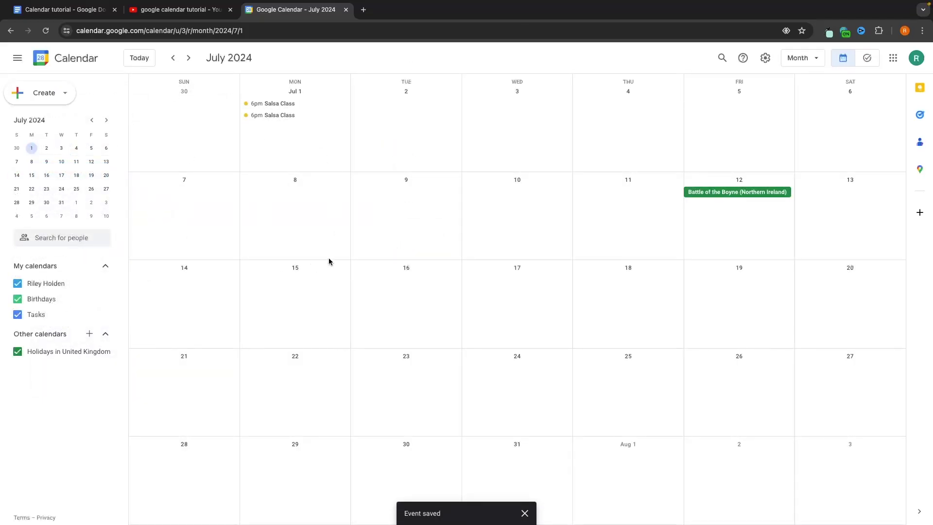
pyautogui.click(174, 58)
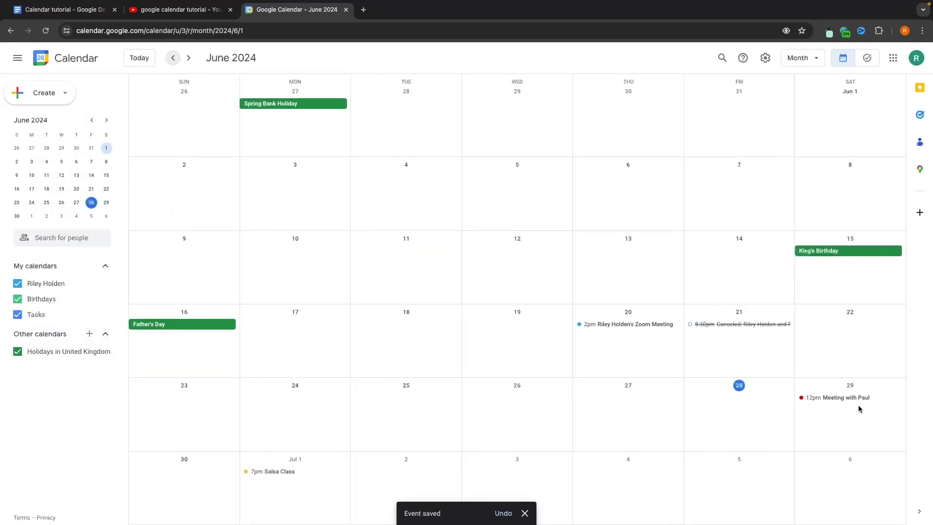
pyautogui.click(188, 58)
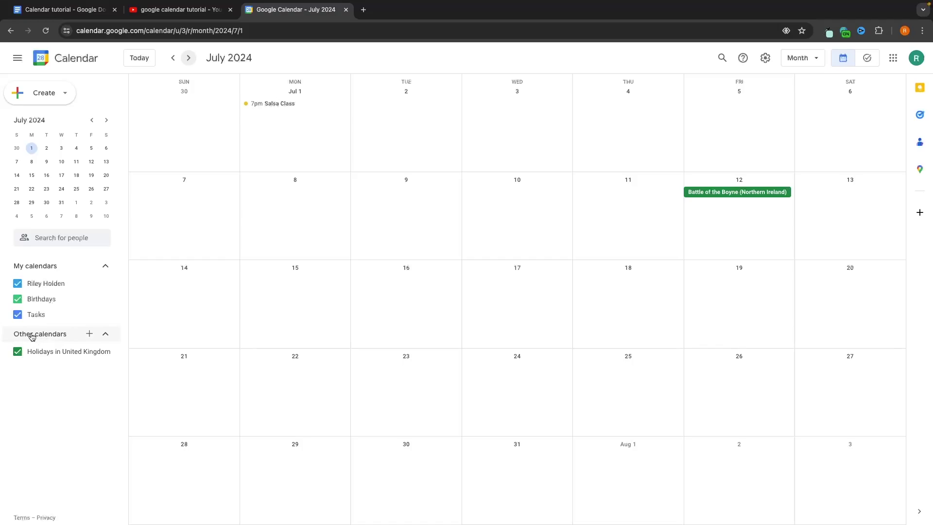
# Create a new calendar named Work Meetings
pyautogui.click(90, 335)
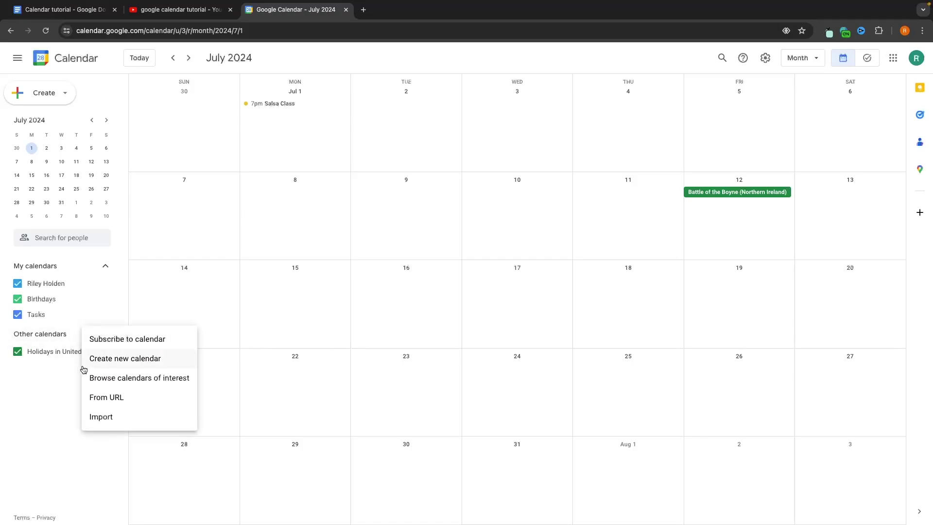
pyautogui.click(119, 360)
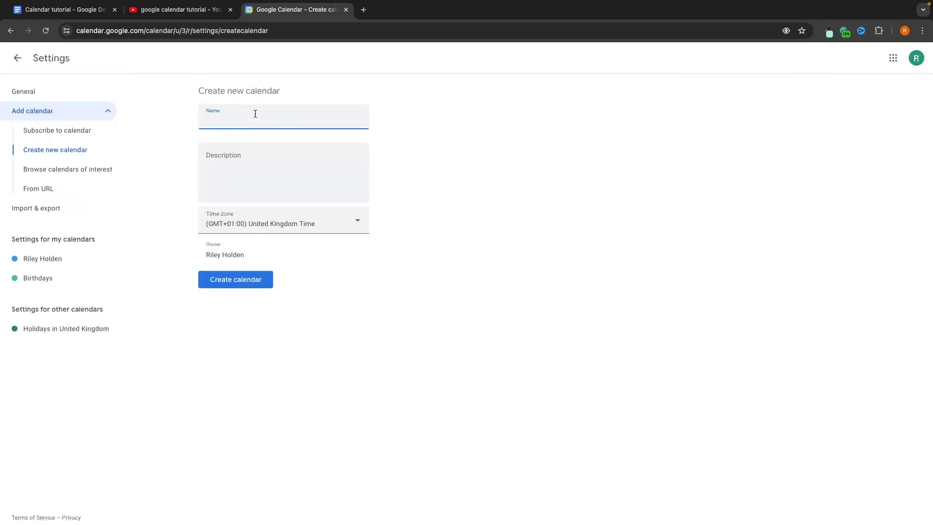
pyautogui.write('Work Meetings')
pyautogui.click(237, 281)
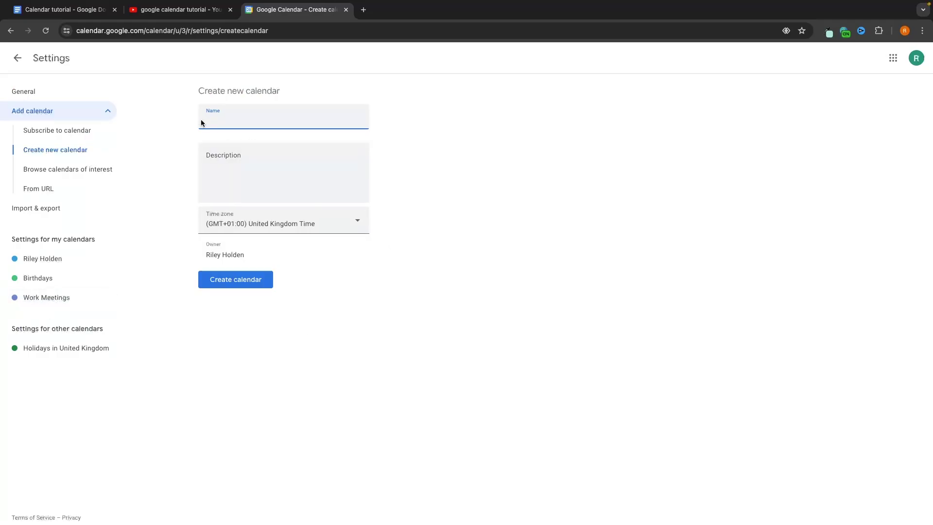
# Create a second calendar named Leisure and return to the calendar view
pyautogui.write('Leisure')
pyautogui.click(248, 279)
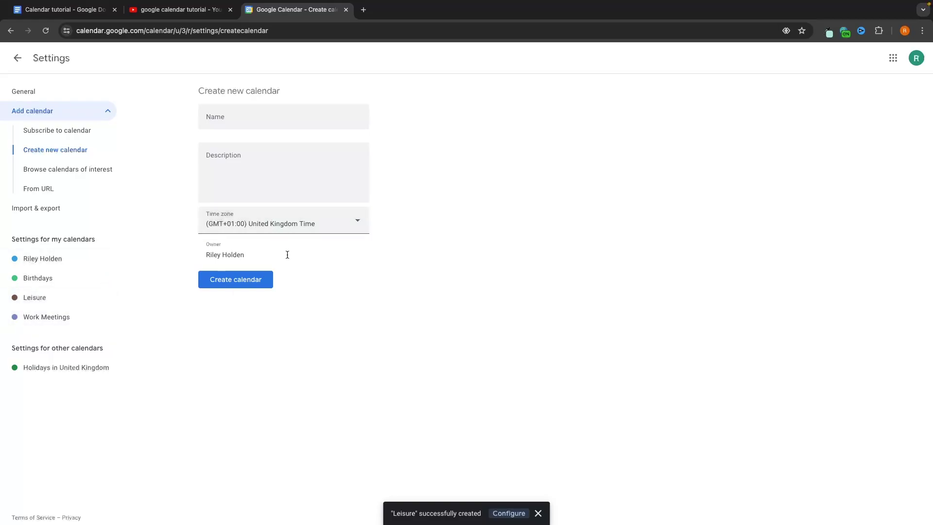
pyautogui.click(17, 58)
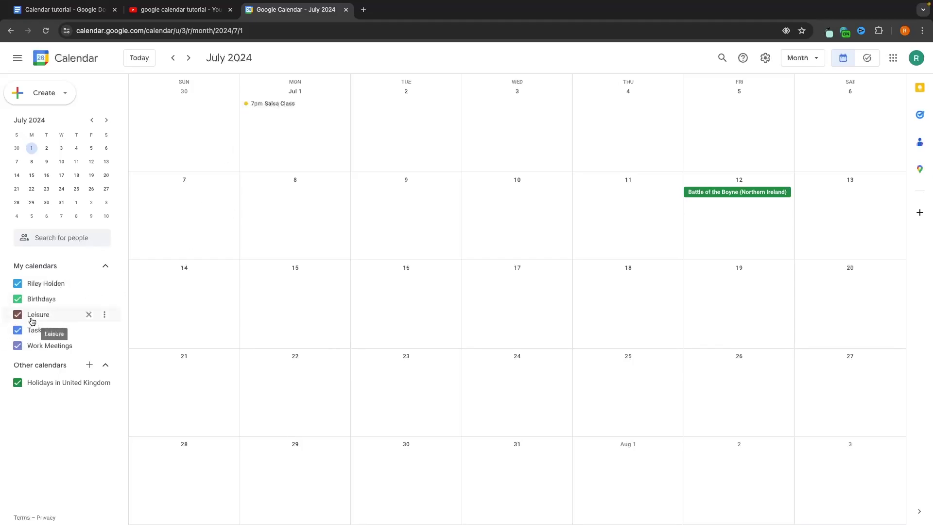
# Set the Leisure calendar colour to yellow and Work Meetings to Tomato
pyautogui.click(104, 314)
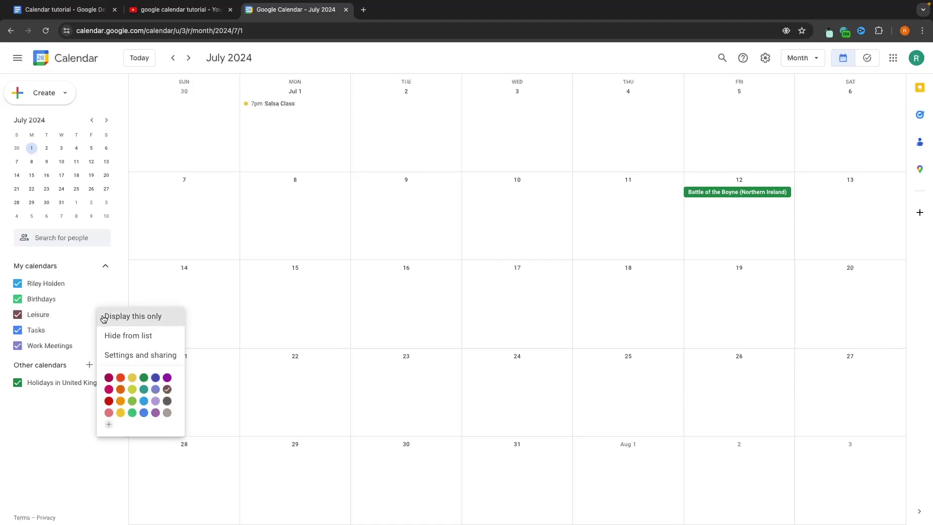
pyautogui.click(120, 413)
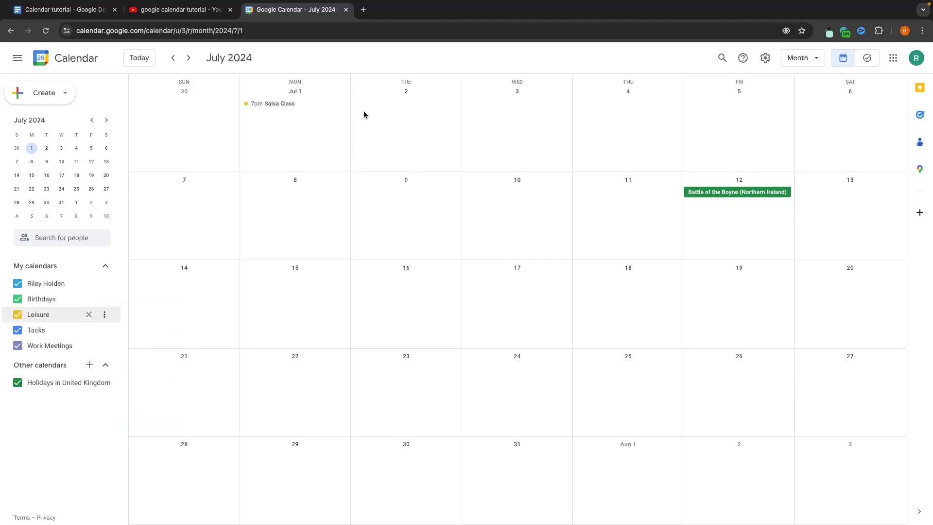
pyautogui.click(173, 54)
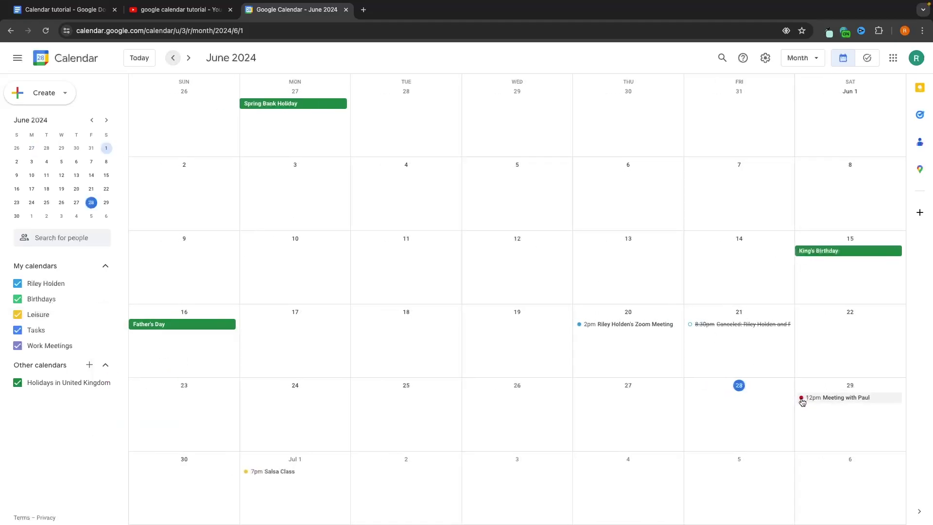
pyautogui.click(104, 346)
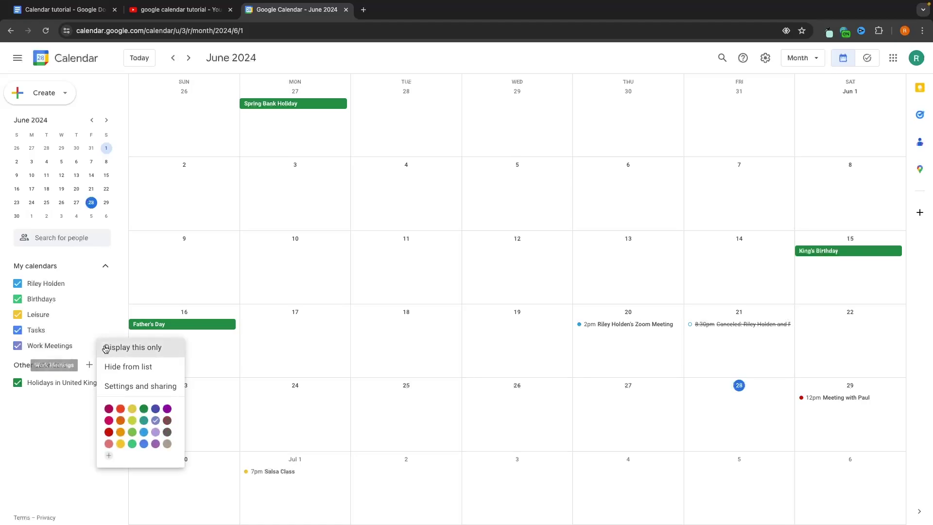
pyautogui.click(110, 432)
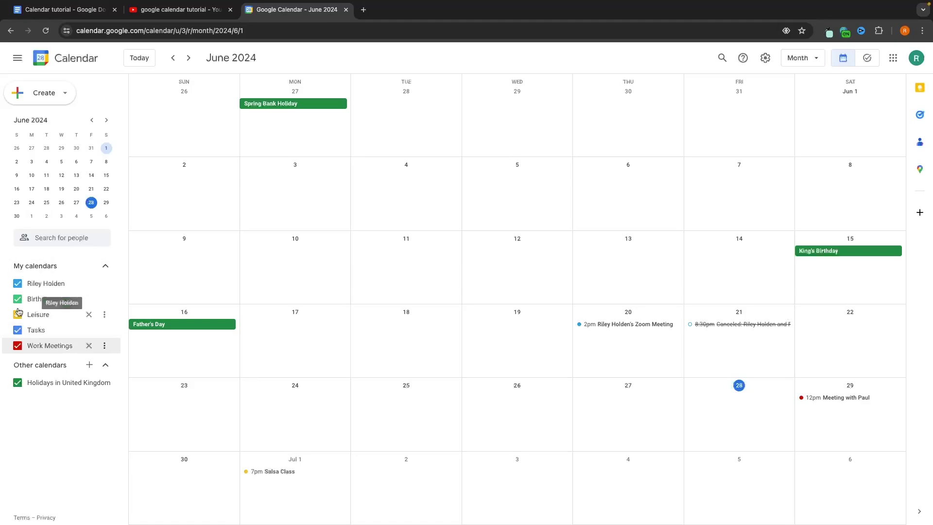
# Move the June 29 meeting into the Work Meetings calendar and save it
pyautogui.click(830, 401)
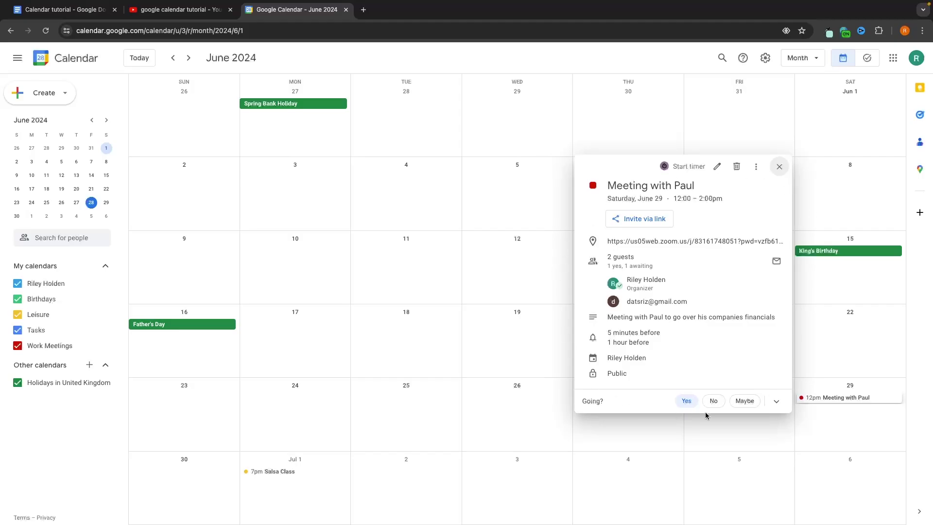
pyautogui.click(717, 167)
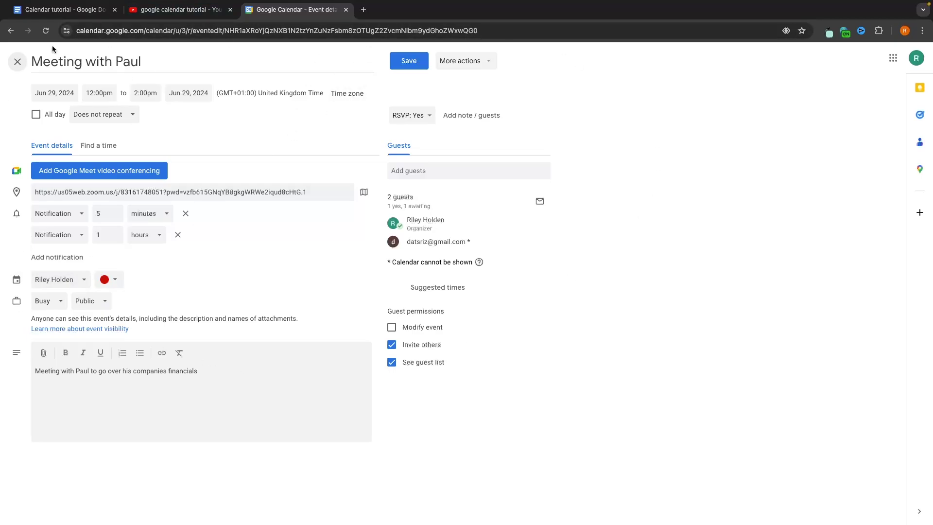
pyautogui.click(17, 61)
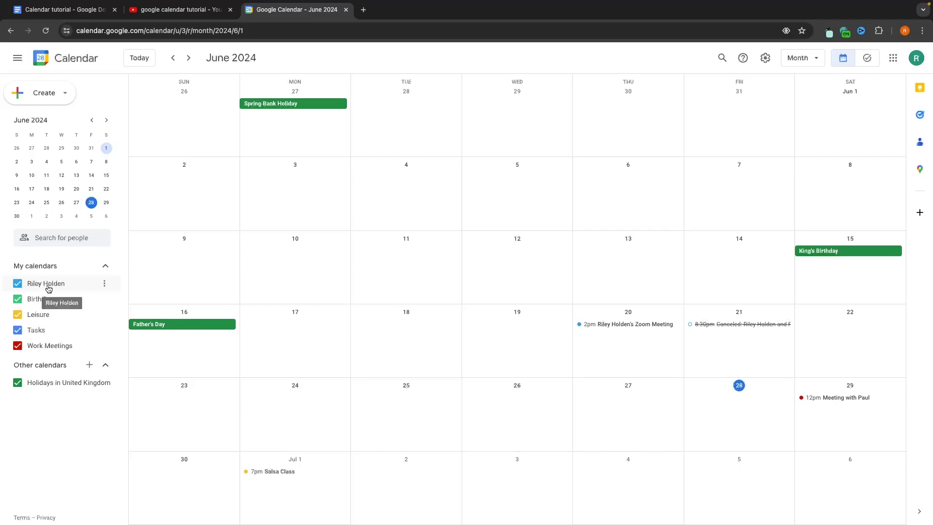
pyautogui.click(822, 398)
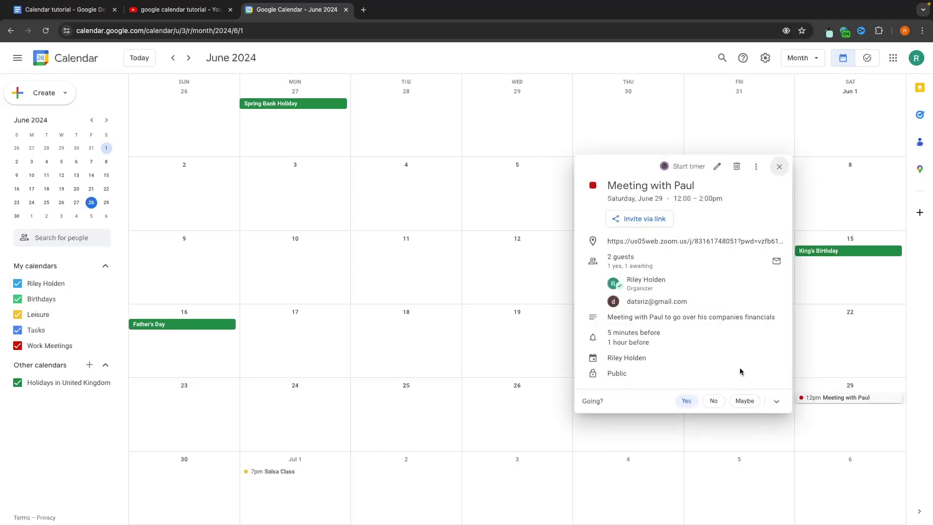
pyautogui.click(717, 166)
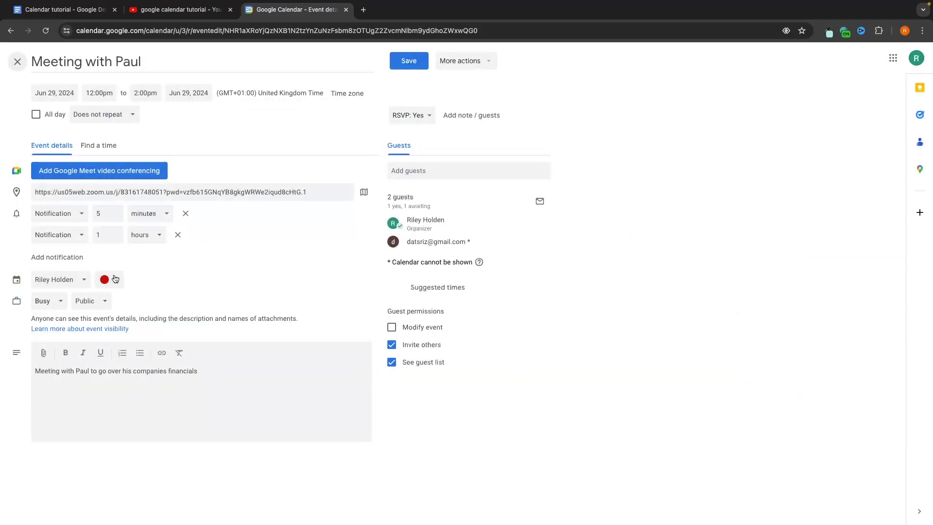
pyautogui.click(44, 282)
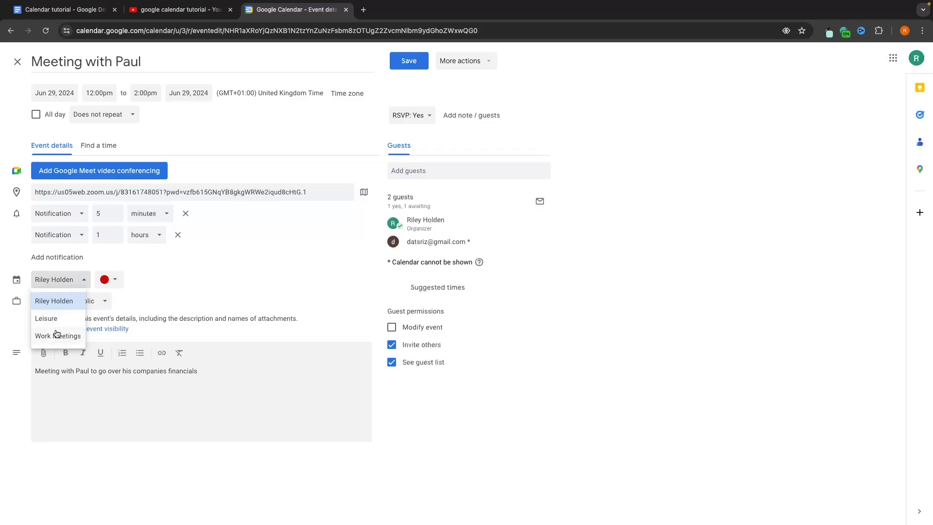
pyautogui.click(41, 340)
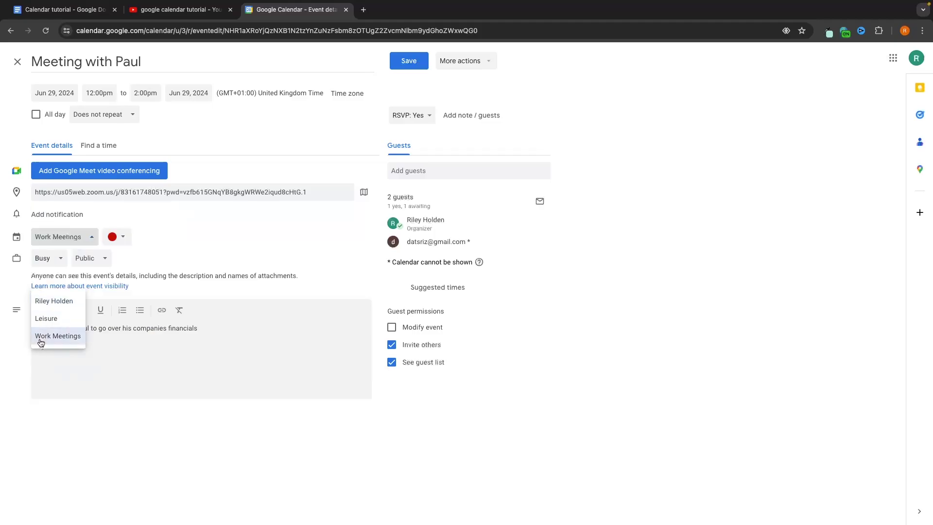
pyautogui.click(402, 56)
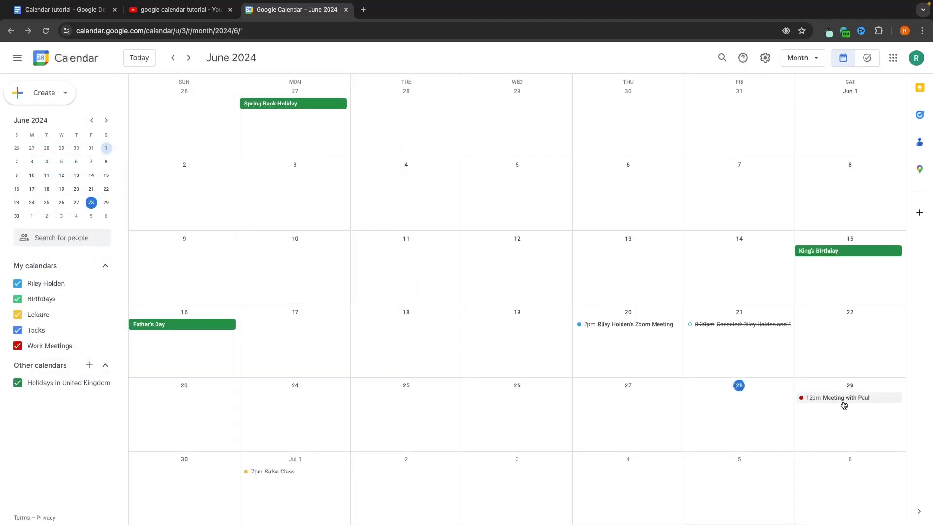
# Move the July 1 Salsa Class into the Leisure calendar, save, and return to June
pyautogui.click(188, 58)
pyautogui.click(277, 104)
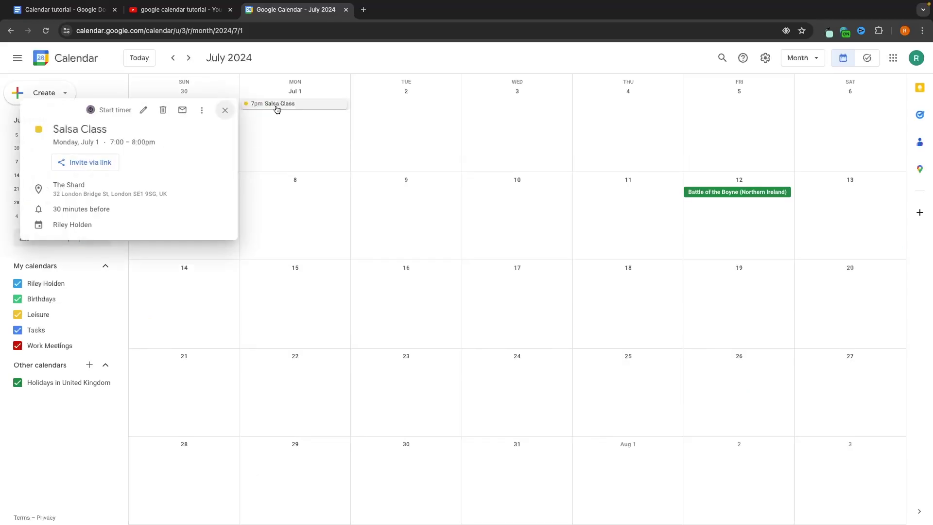
pyautogui.click(144, 110)
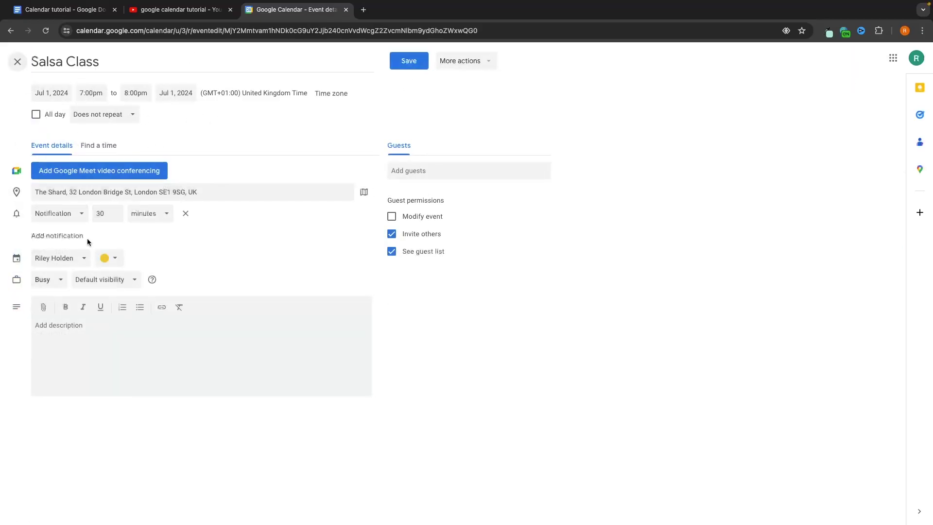
pyautogui.click(56, 258)
pyautogui.click(55, 299)
pyautogui.click(412, 61)
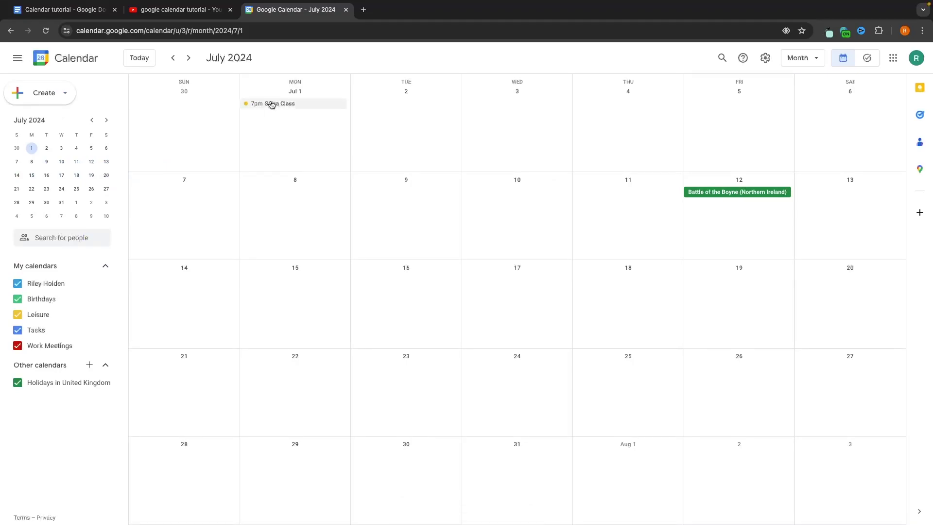
pyautogui.press('k')
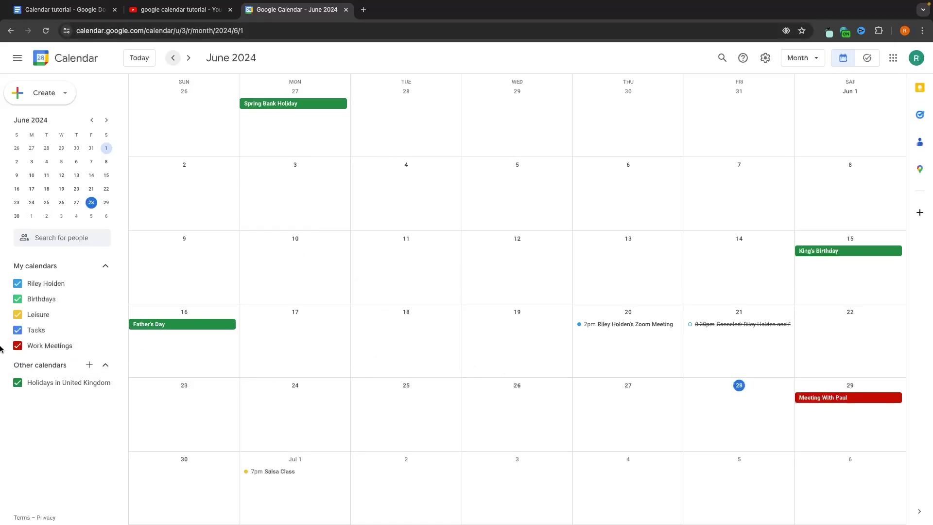
# Toggle Work Meetings, Leisure, the personal calendar and Tasks off and on, leaving all visible
pyautogui.click(39, 345)
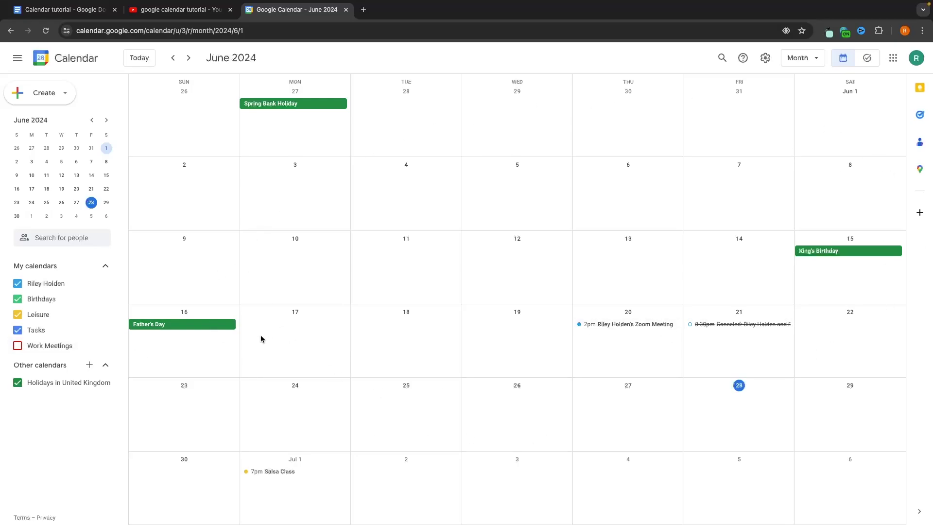
pyautogui.click(56, 349)
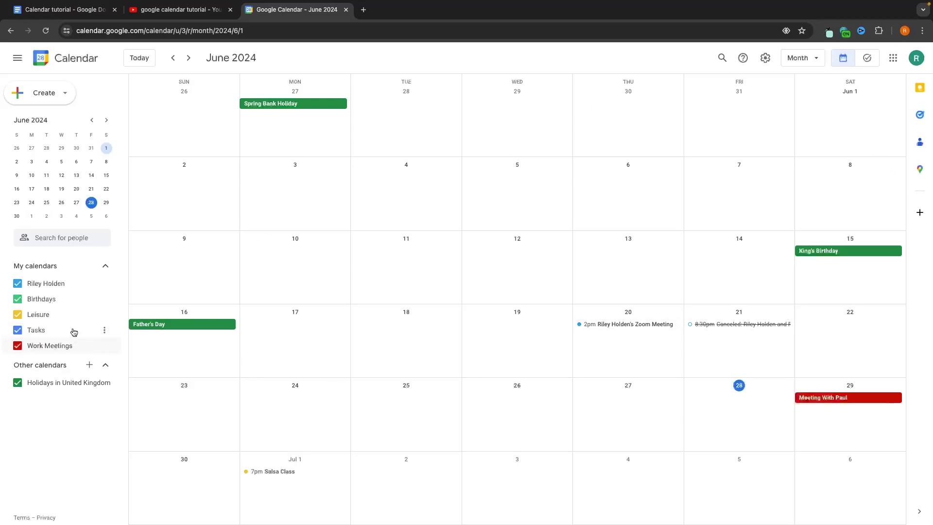
pyautogui.click(40, 315)
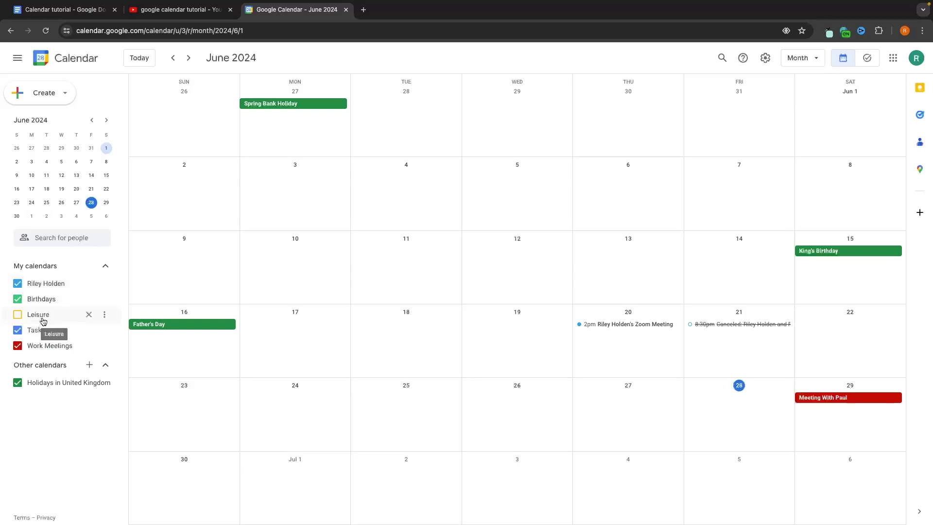
pyautogui.click(188, 57)
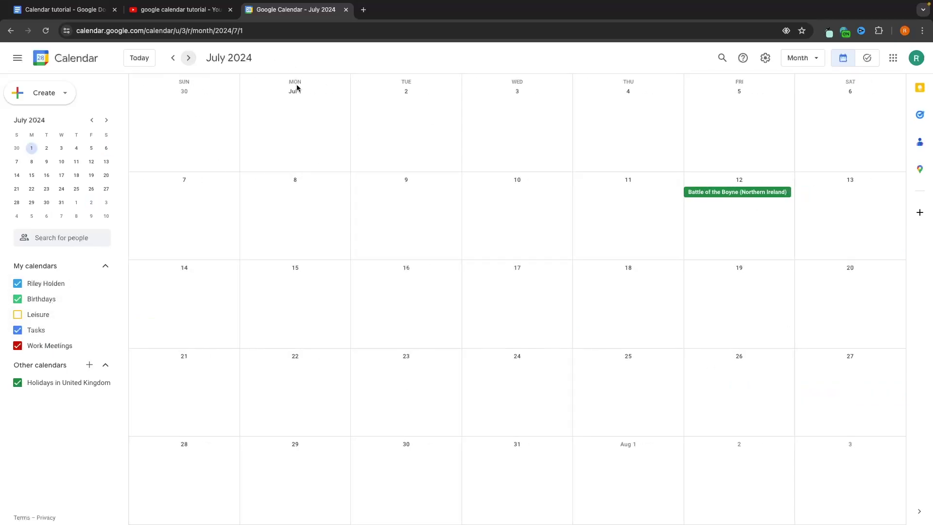
pyautogui.click(173, 58)
pyautogui.click(34, 283)
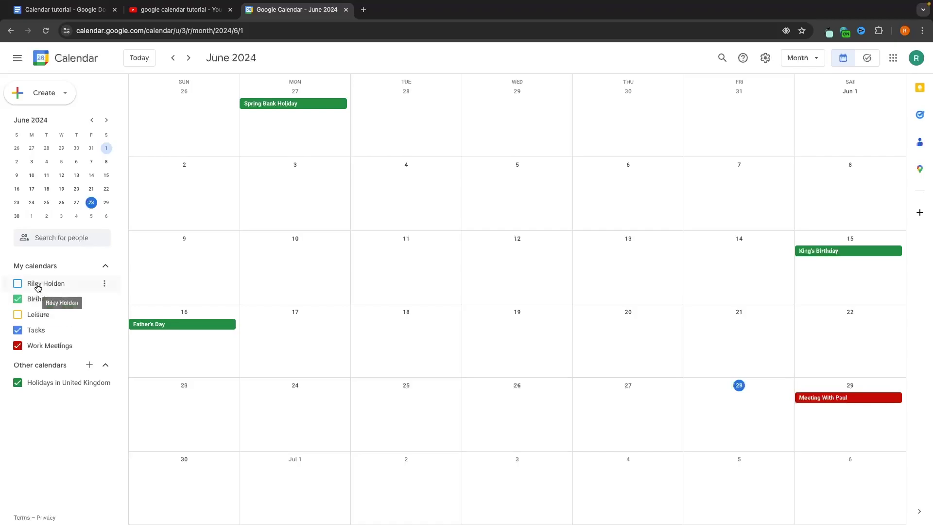
pyautogui.click(31, 284)
pyautogui.click(35, 331)
pyautogui.click(35, 346)
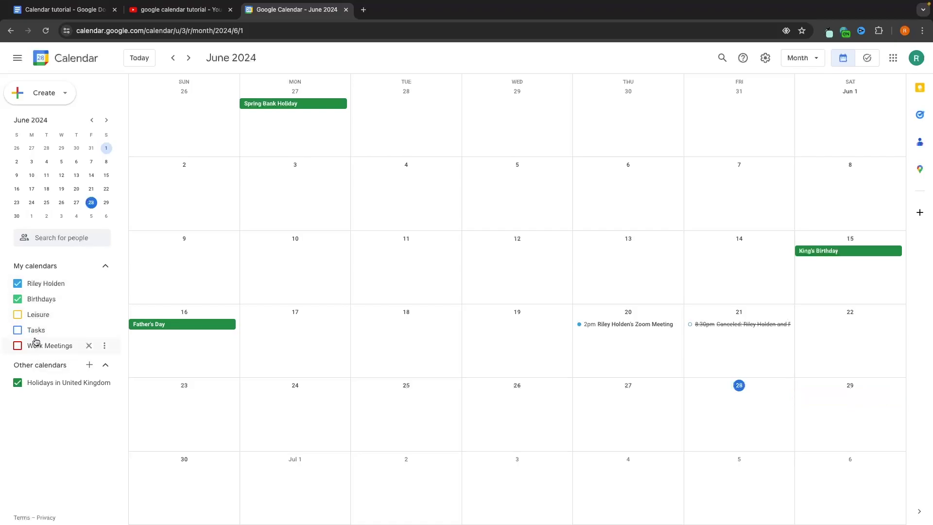
pyautogui.click(36, 345)
pyautogui.click(37, 316)
pyautogui.click(37, 331)
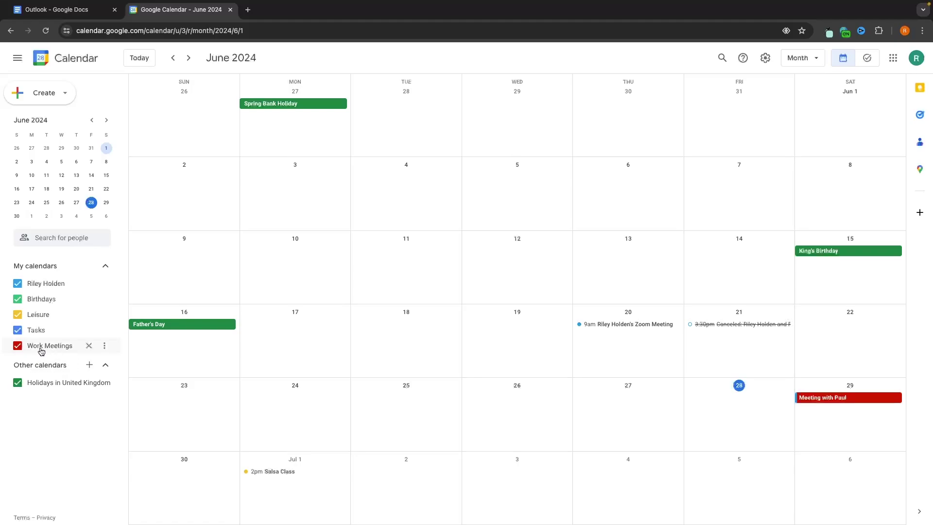
# Copy the Work Meetings calendar's shareable link from its Settings and sharing page
pyautogui.click(105, 346)
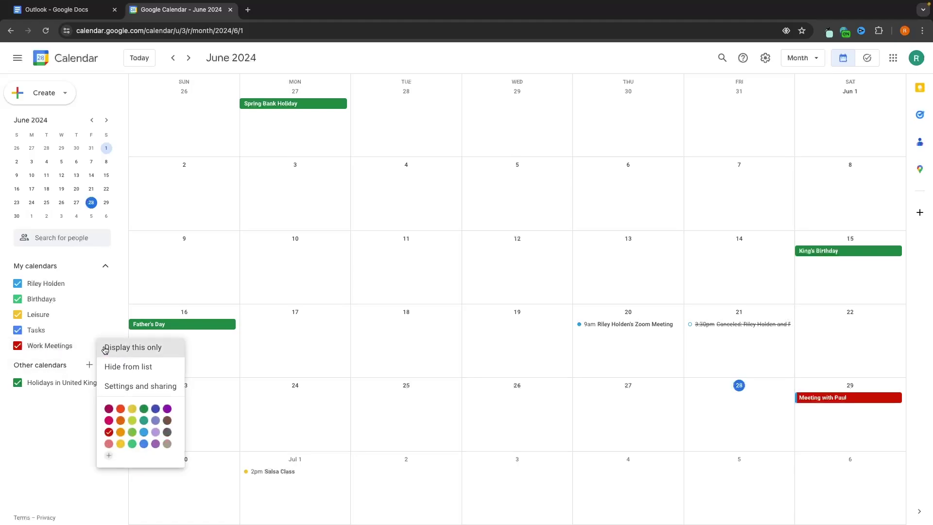
pyautogui.click(122, 392)
pyautogui.scroll(-5, 509, 288)
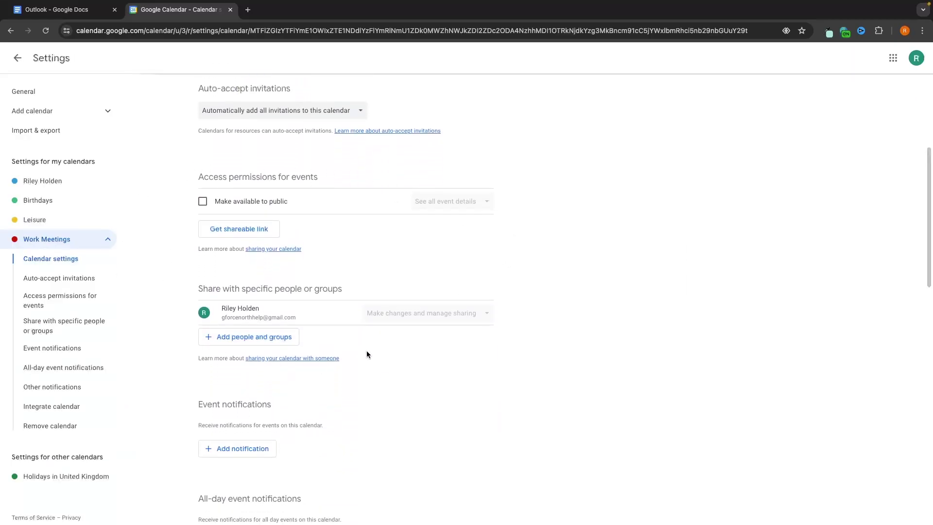
pyautogui.click(250, 232)
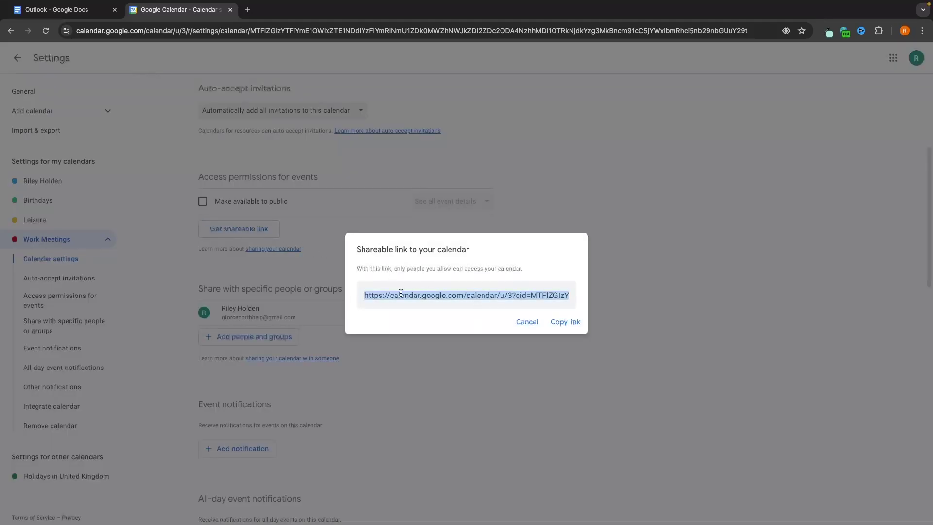
pyautogui.moveTo(365, 295); pyautogui.dragTo(579, 300)
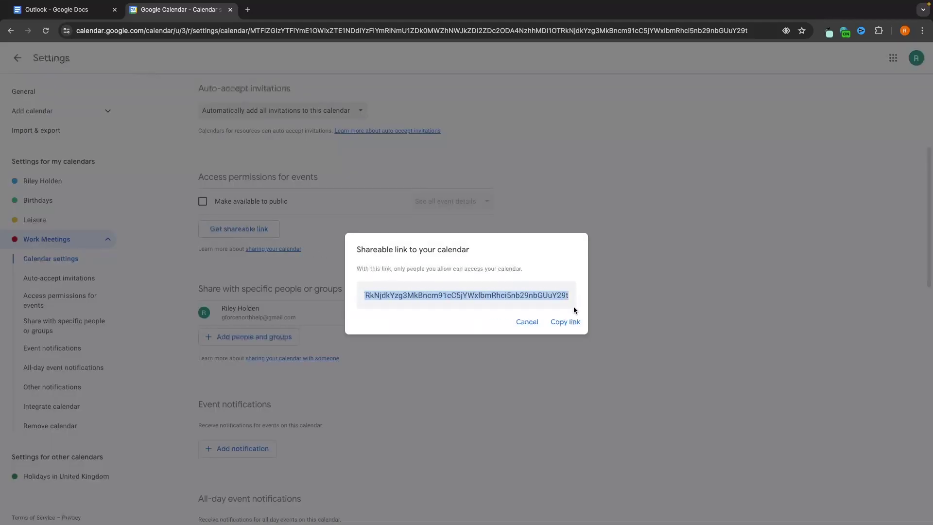
pyautogui.click(576, 321)
pyautogui.click(622, 315)
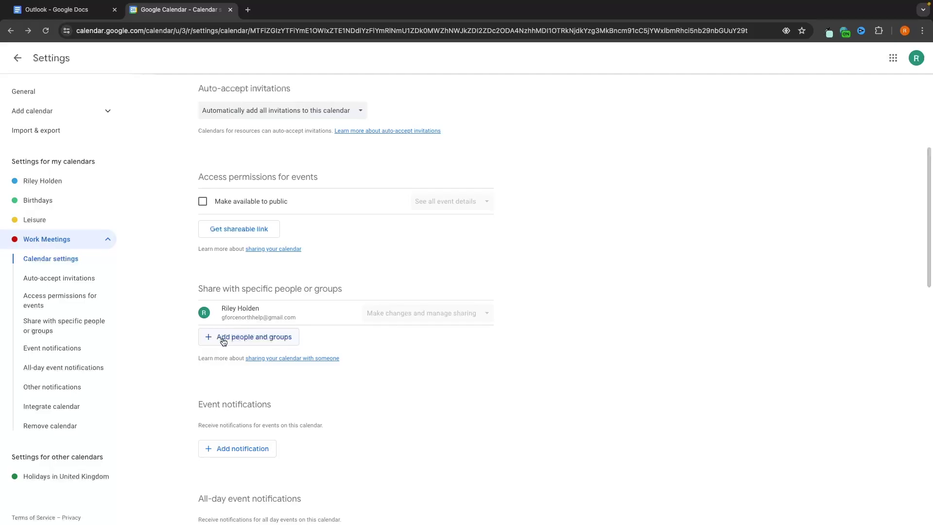
# Share Work Meetings with a suggested contact using See all event details permission
pyautogui.click(239, 341)
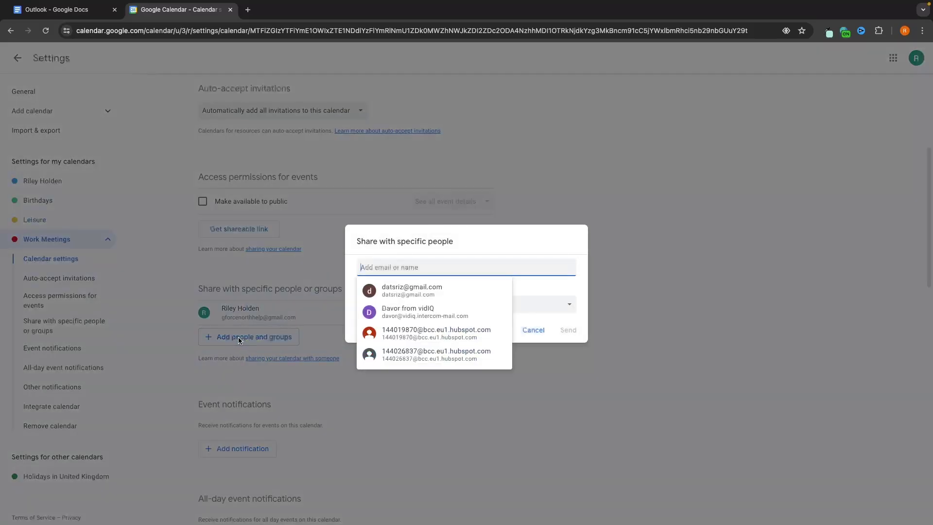
pyautogui.click(406, 291)
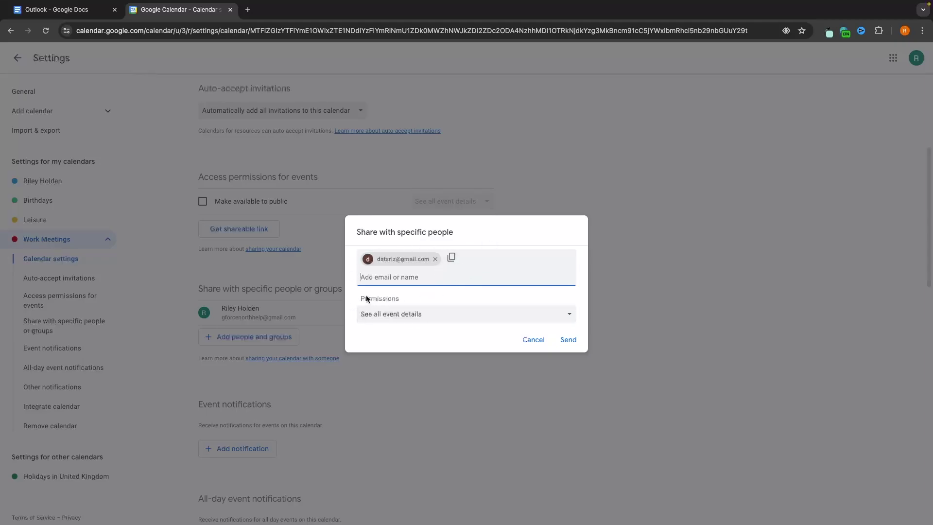
pyautogui.click(416, 315)
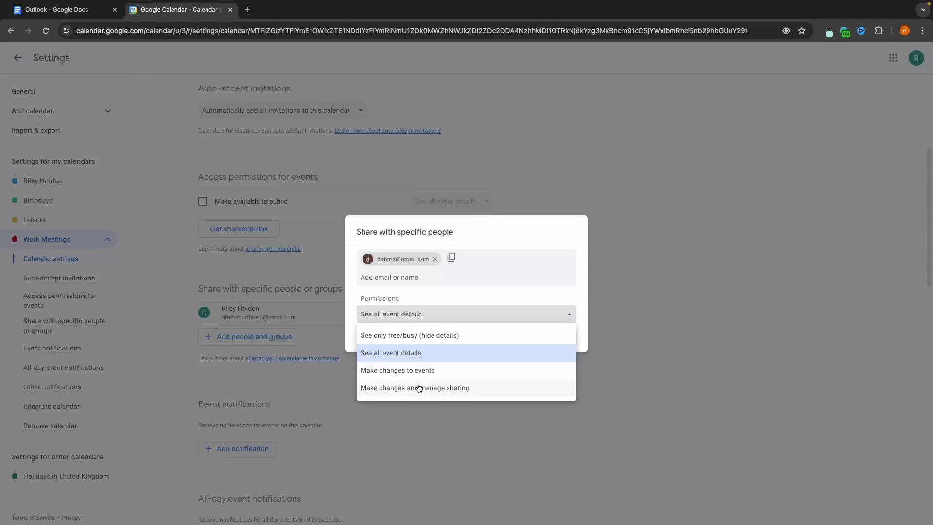
pyautogui.click(486, 286)
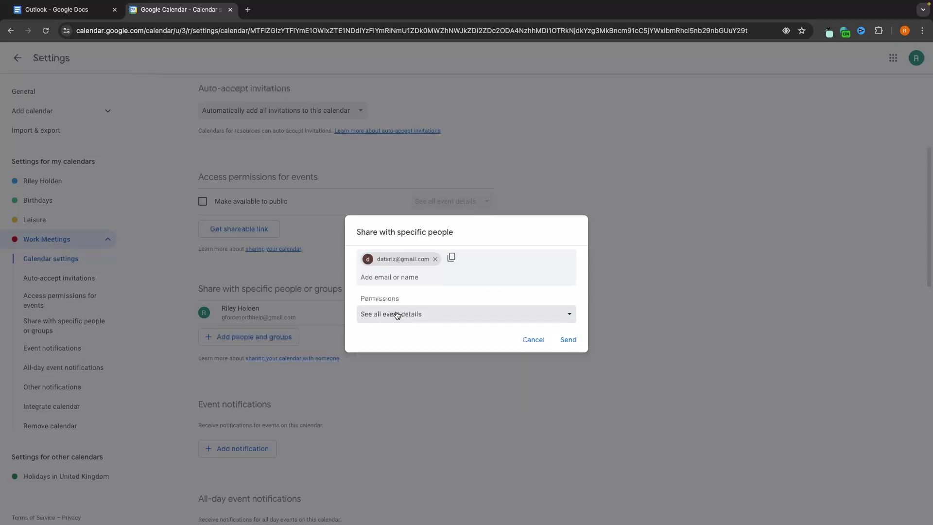
pyautogui.click(567, 339)
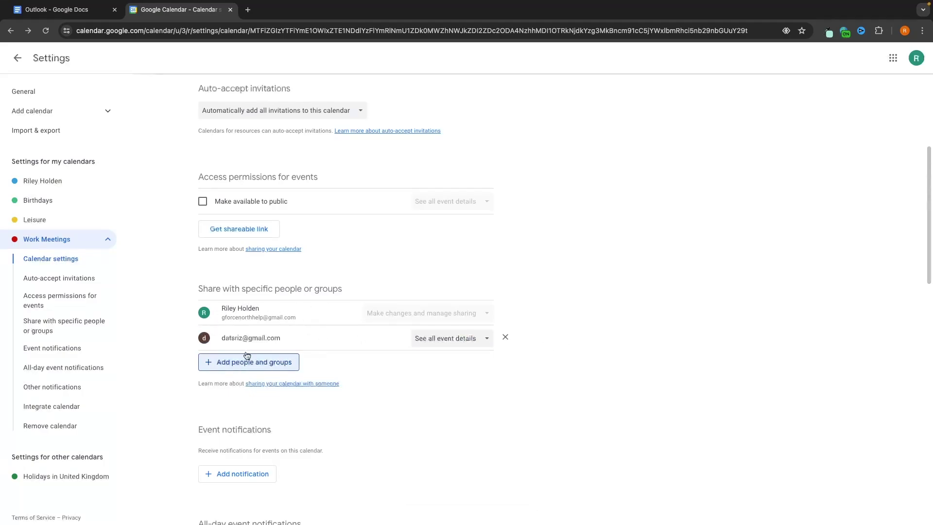
pyautogui.scroll(5, 247, 355)
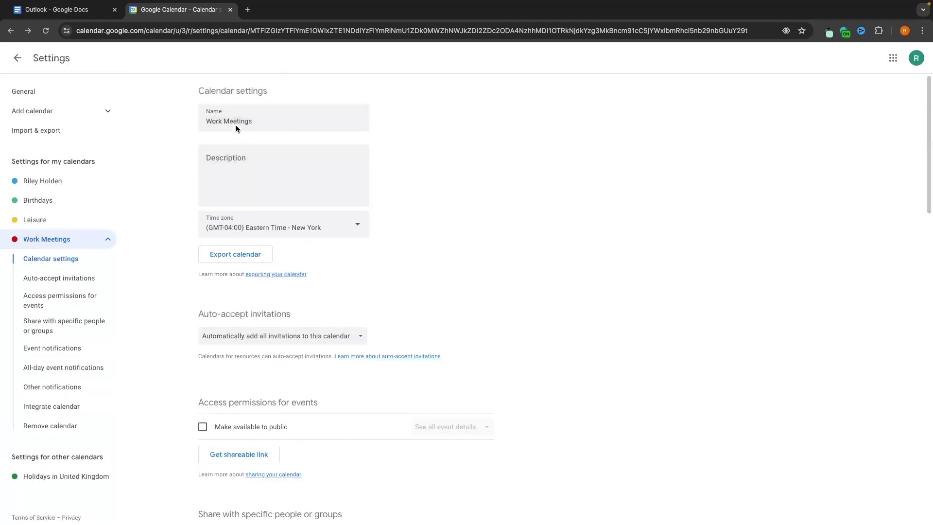
pyautogui.click(17, 58)
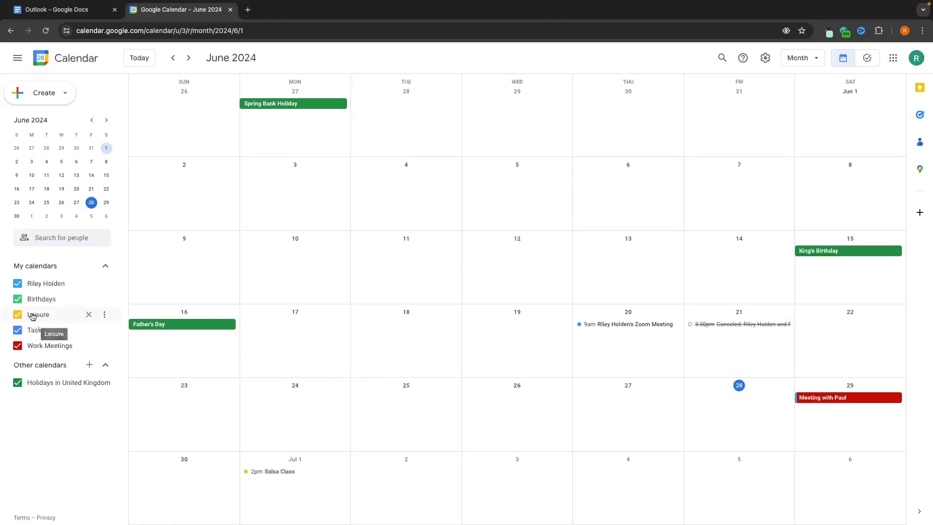
# Share the Leisure calendar with the pasted address, granting Make changes to events permission
pyautogui.click(109, 315)
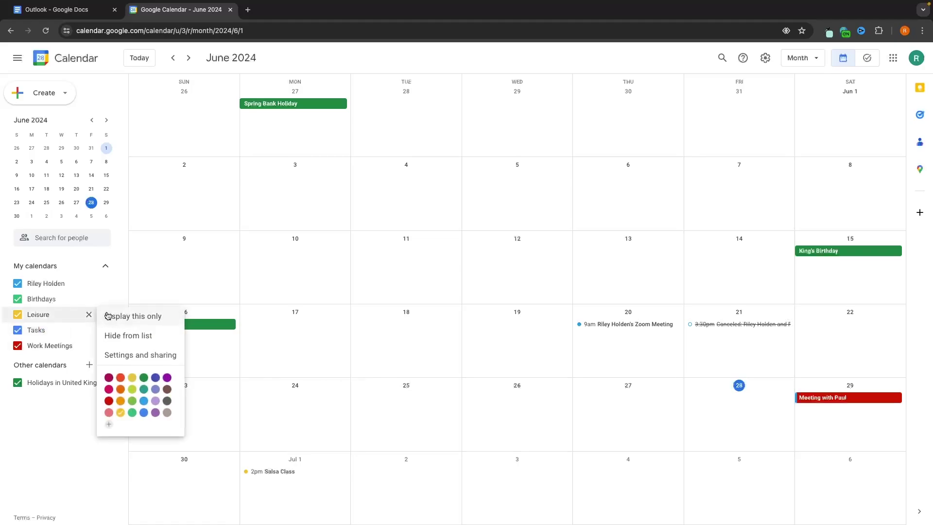
pyautogui.click(124, 354)
pyautogui.scroll(-5, 280, 349)
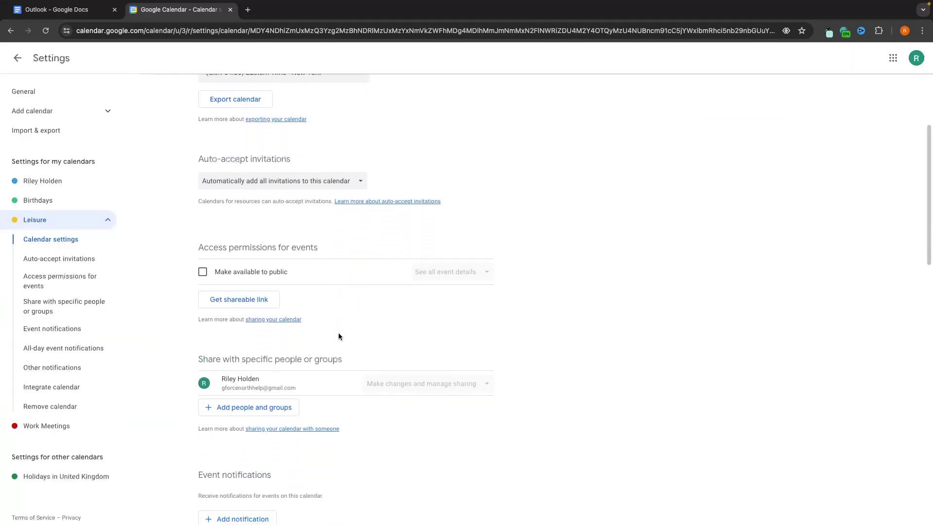
pyautogui.click(258, 312)
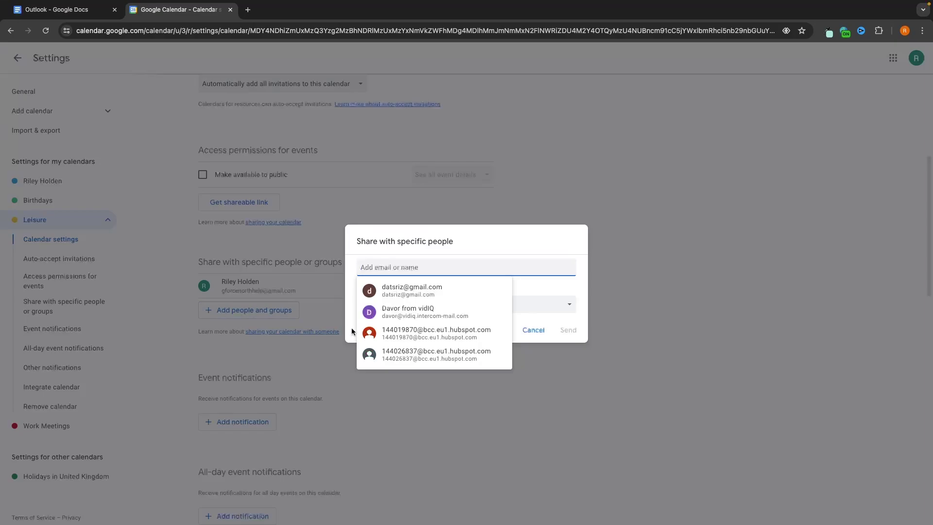
pyautogui.hotkey('ctrl', 'v')
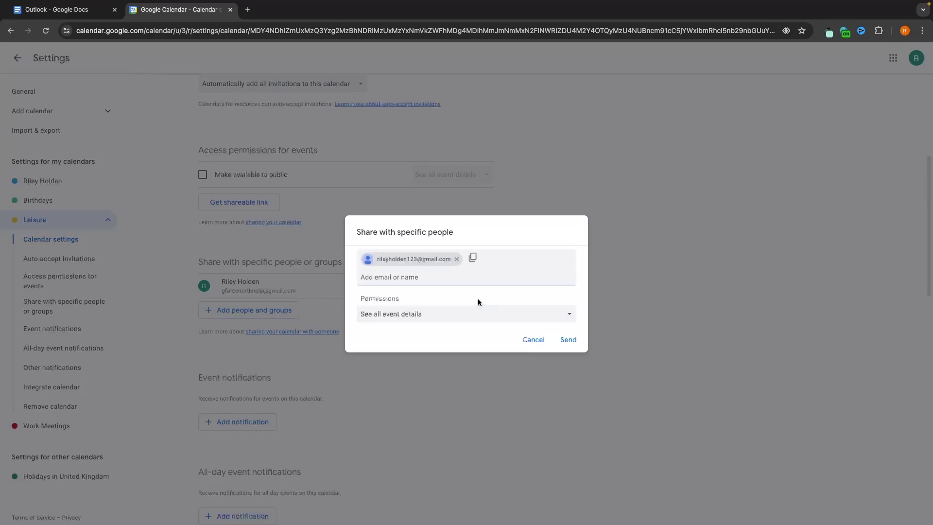
pyautogui.click(401, 316)
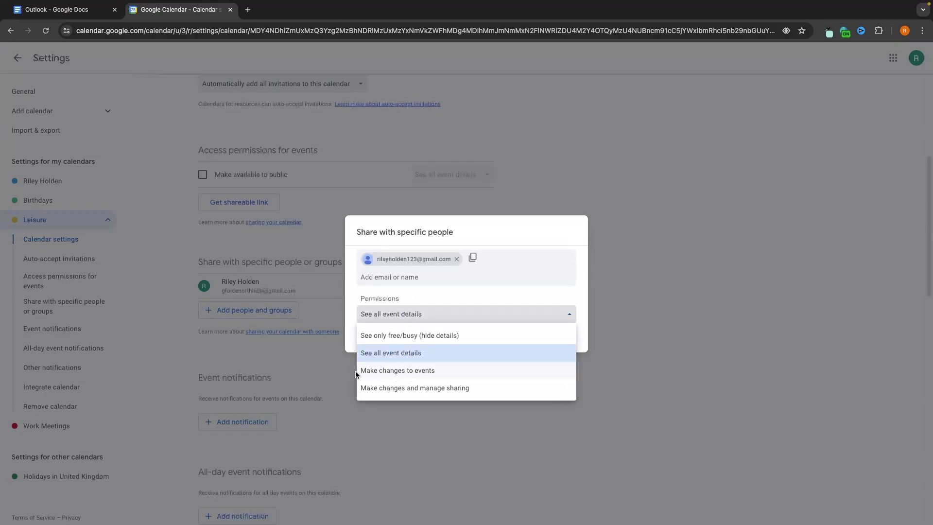
pyautogui.click(423, 372)
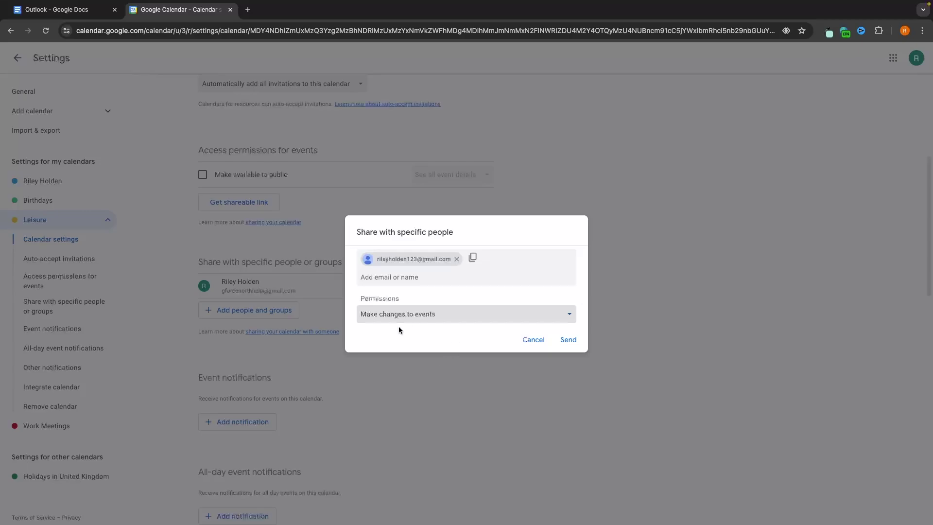
pyautogui.click(569, 339)
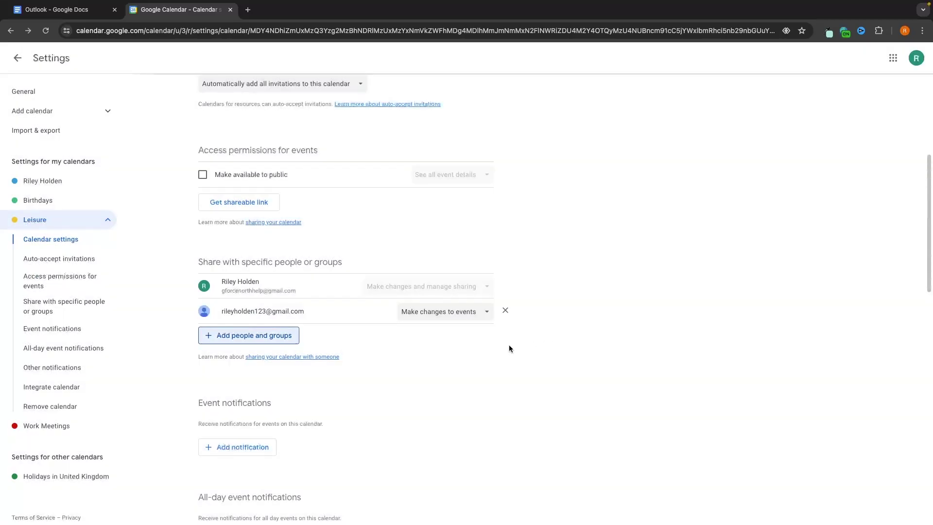
pyautogui.scroll(5, 178, 146)
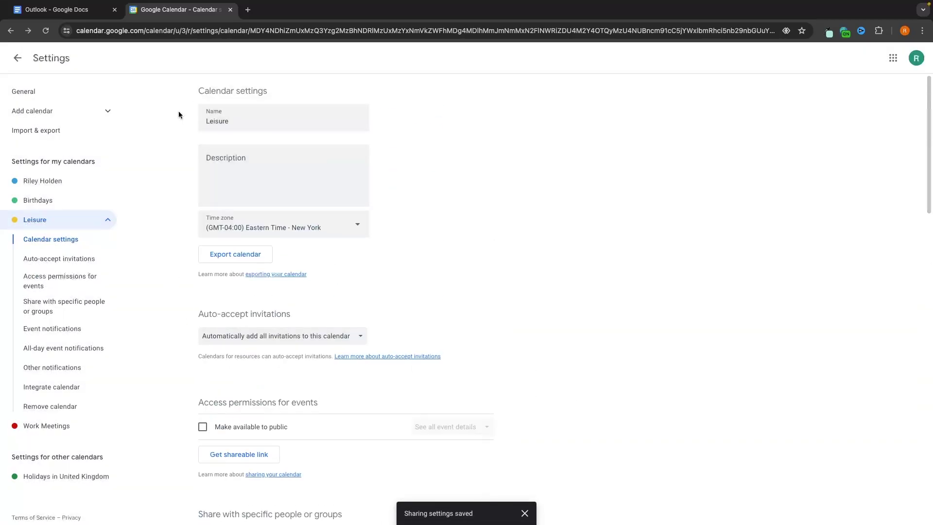
# Open general Settings, keep the language as English (US), and scroll to Time zone
pyautogui.click(18, 58)
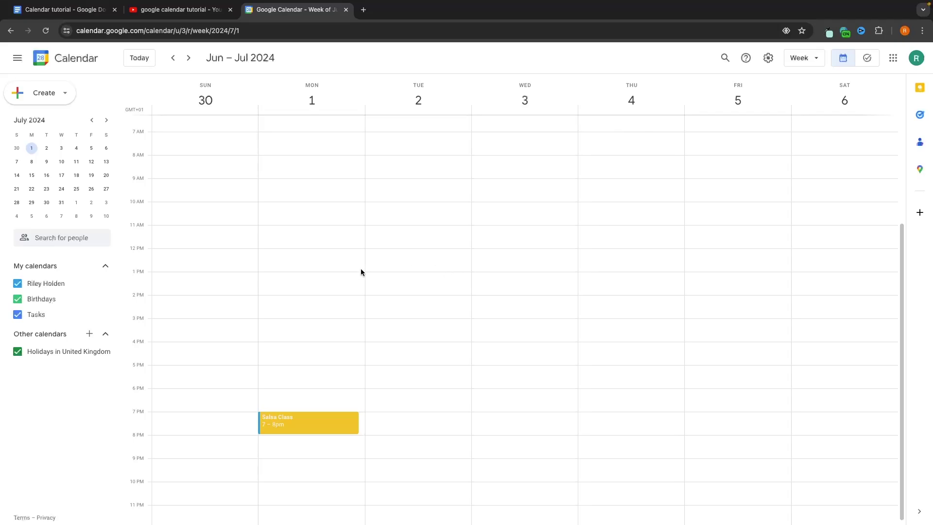
pyautogui.click(769, 58)
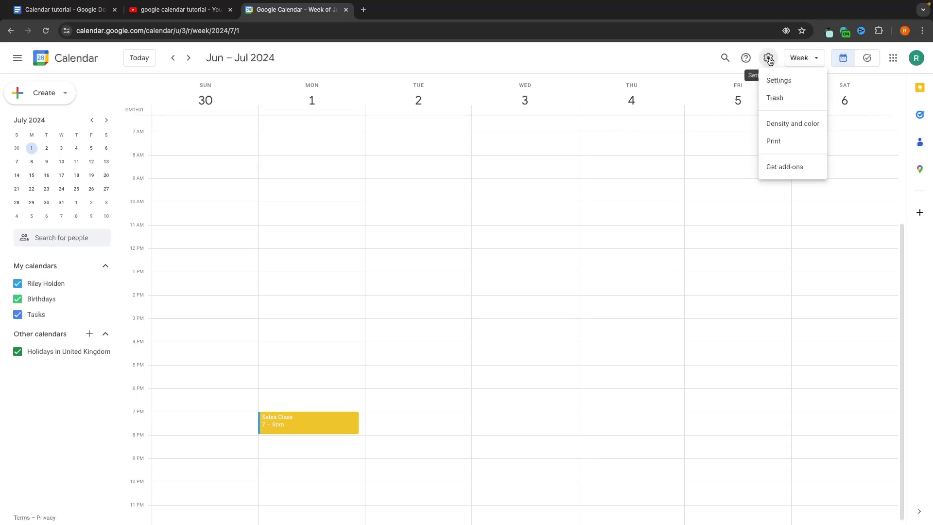
pyautogui.click(778, 81)
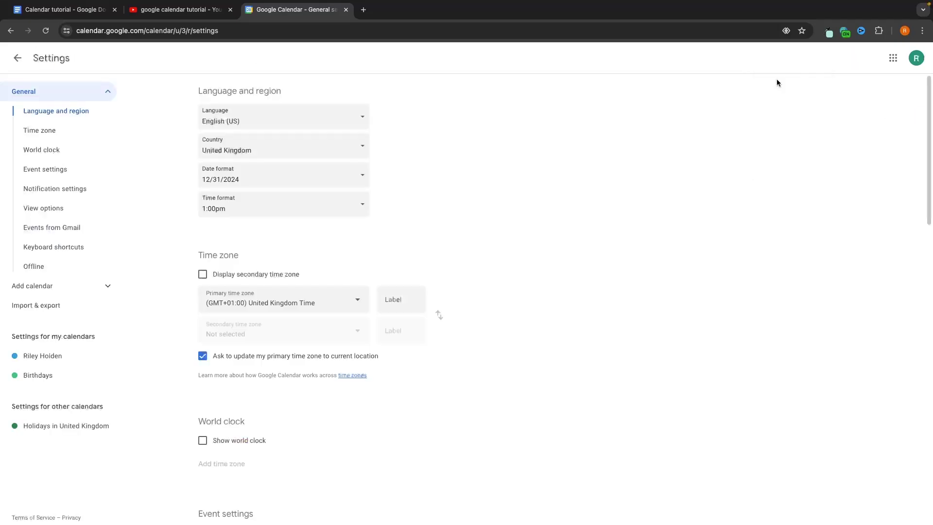
pyautogui.click(240, 120)
pyautogui.click(473, 211)
pyautogui.scroll(-2, 184, 284)
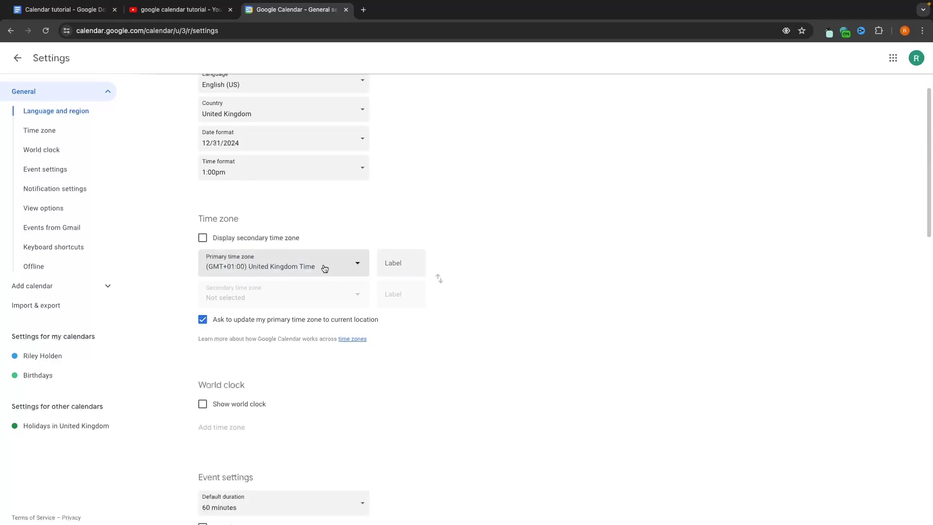
# Choose (GMT-04:00) Eastern Time - New York as the primary time zone
pyautogui.click(275, 272)
pyautogui.scroll(3, 277, 330)
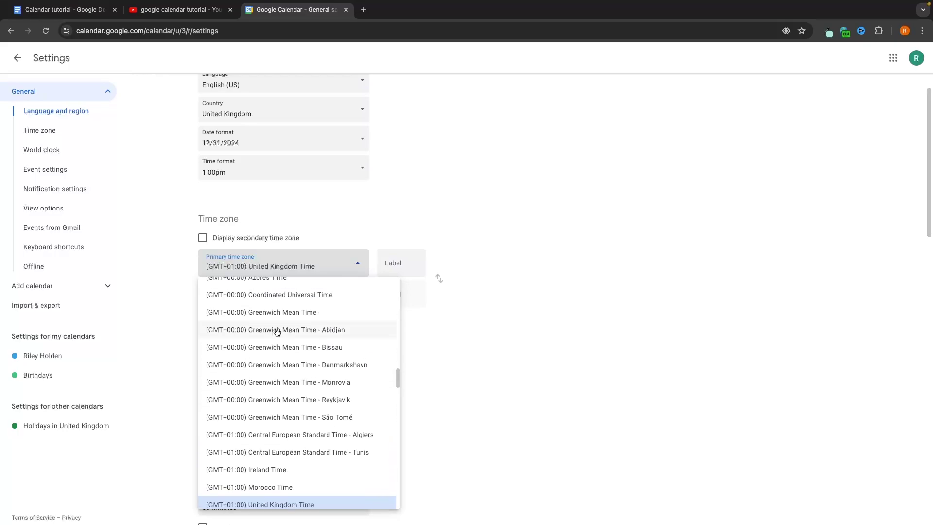
pyautogui.scroll(10, 277, 332)
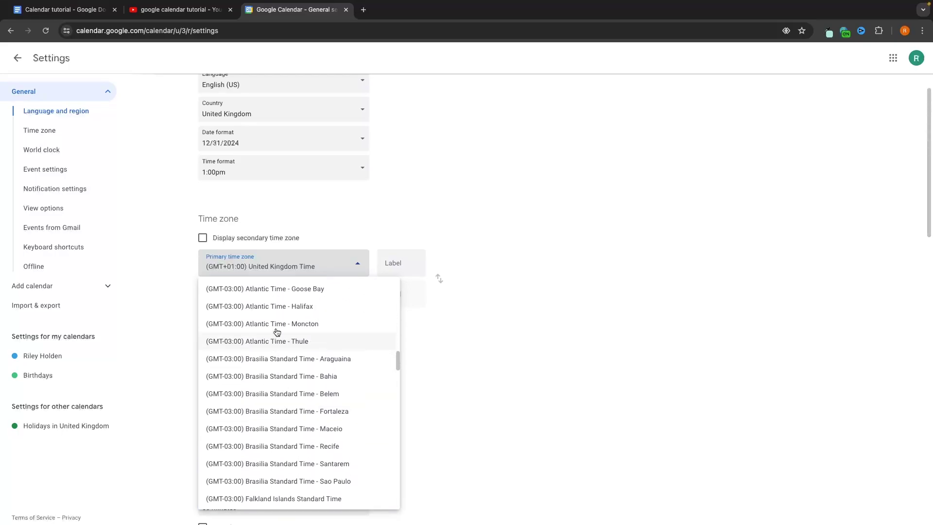
pyautogui.scroll(8, 277, 332)
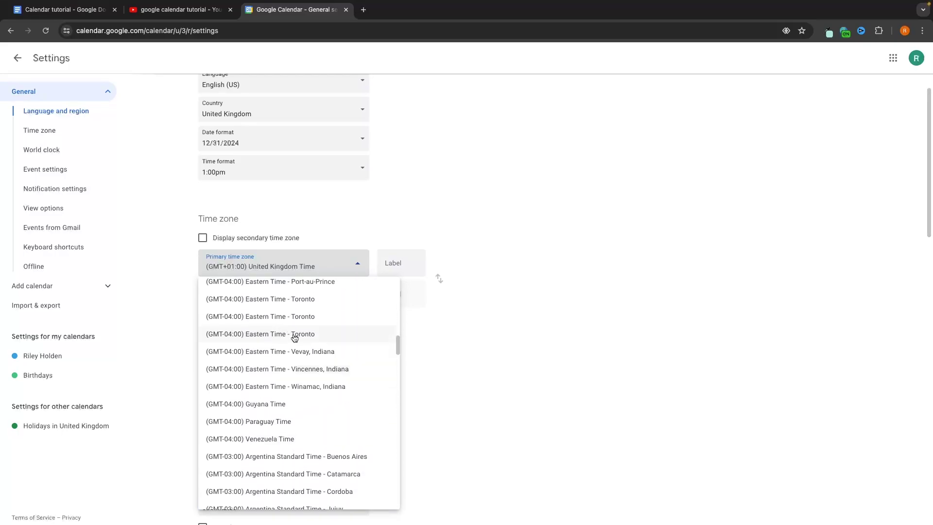
pyautogui.scroll(1, 291, 340)
pyautogui.click(292, 281)
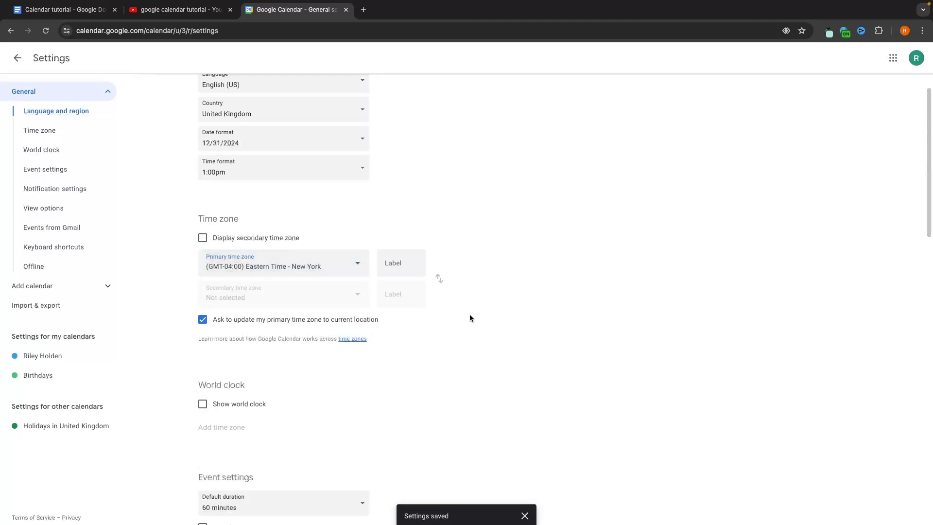
pyautogui.scroll(-3, 470, 317)
# Turn on Show world clock and look through the remaining settings
pyautogui.click(225, 265)
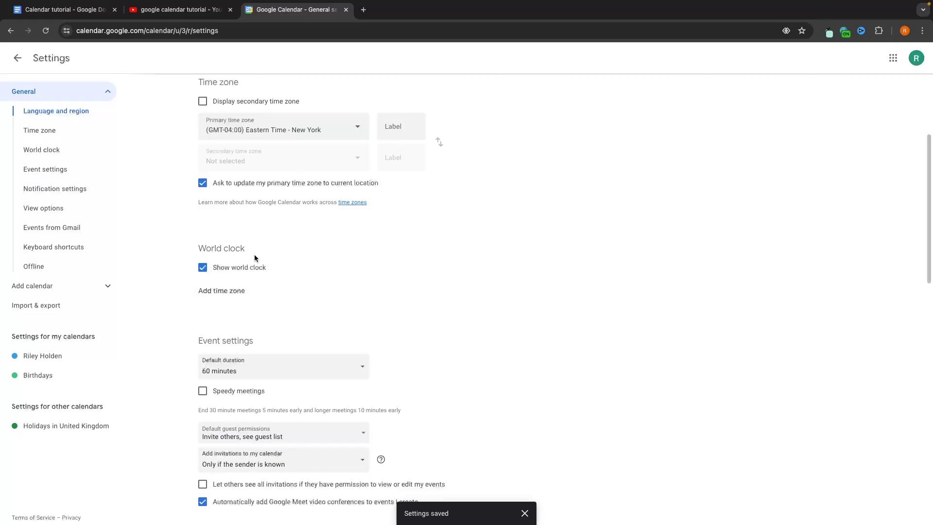
pyautogui.scroll(-3, 426, 306)
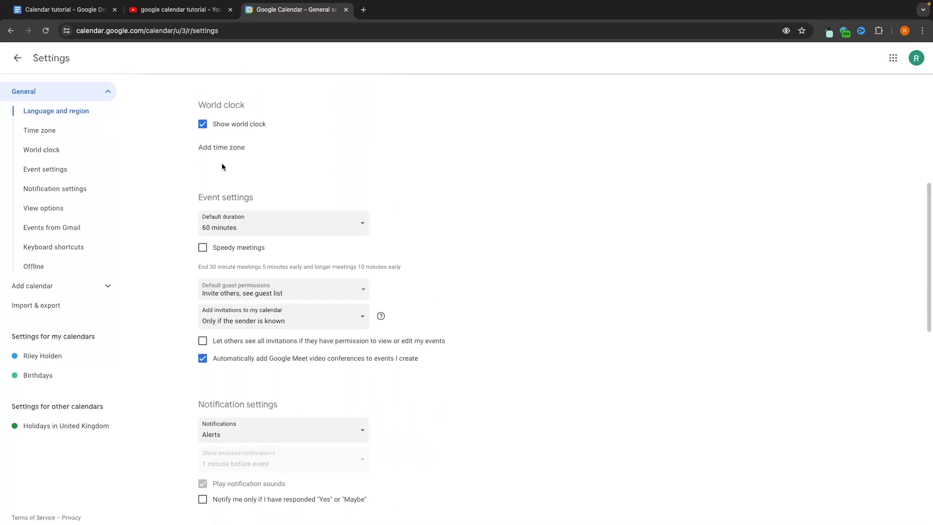
pyautogui.scroll(-7, 429, 323)
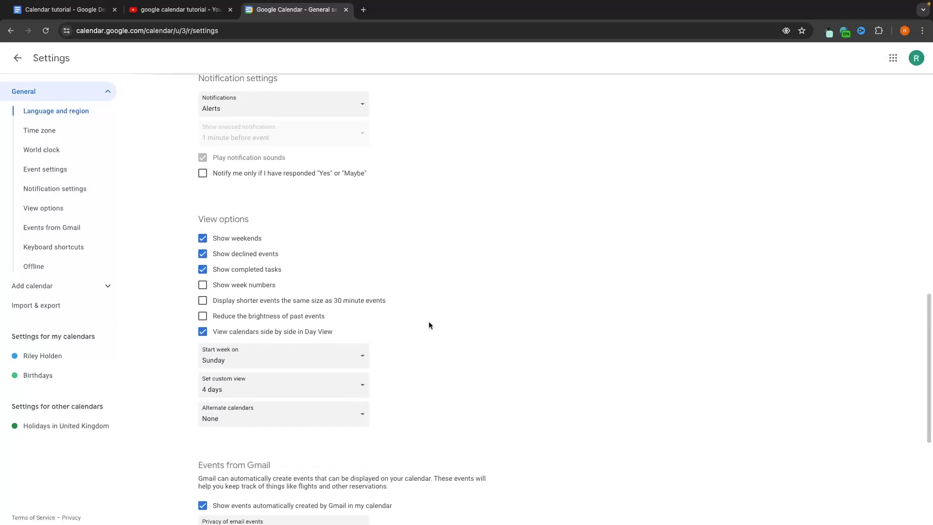
pyautogui.scroll(-3, 429, 323)
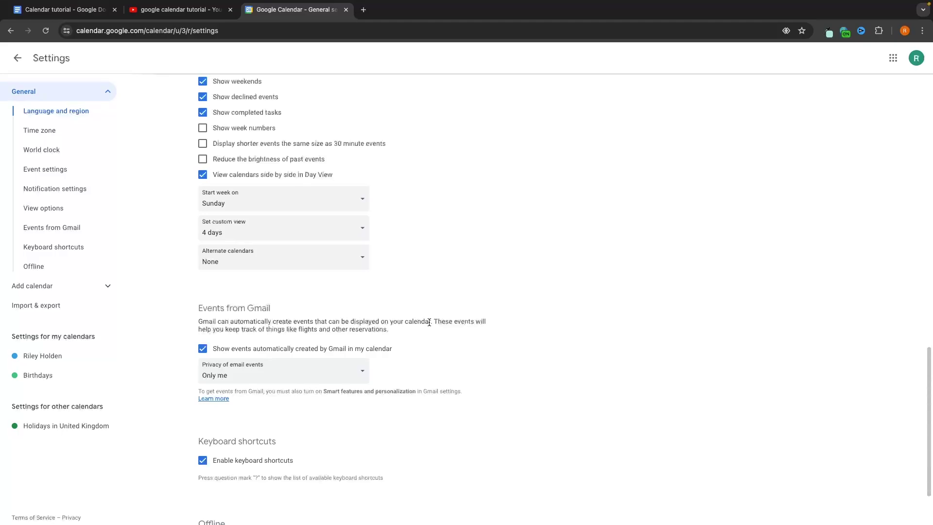
pyautogui.scroll(-2, 429, 322)
pyautogui.scroll(3, 505, 277)
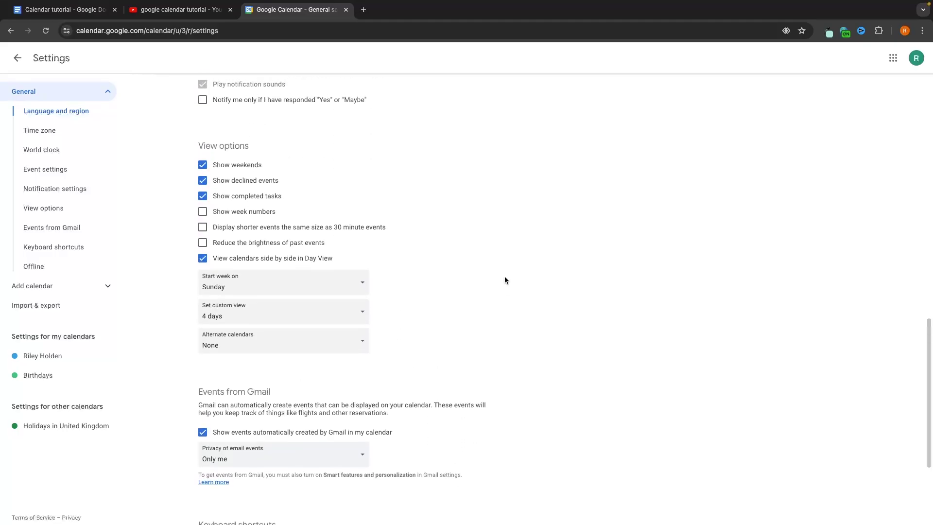
pyautogui.scroll(3, 504, 280)
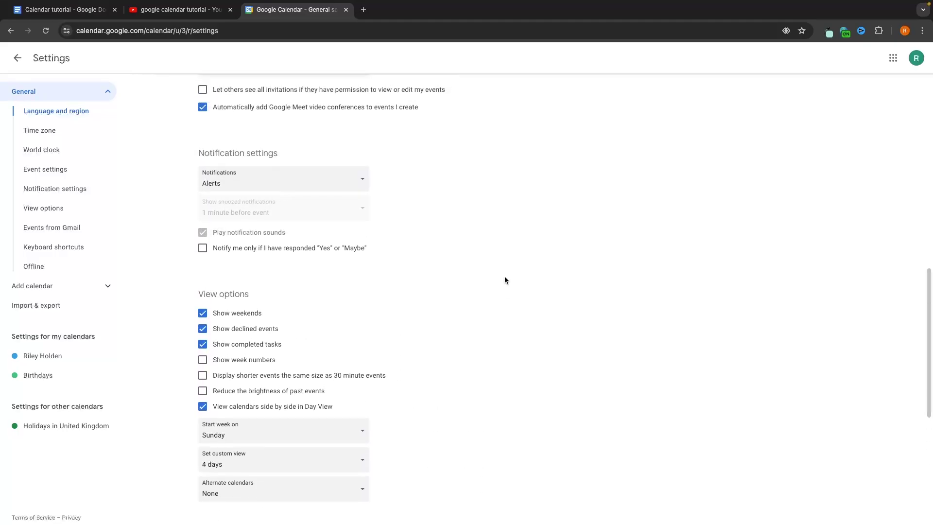
pyautogui.scroll(1, 505, 280)
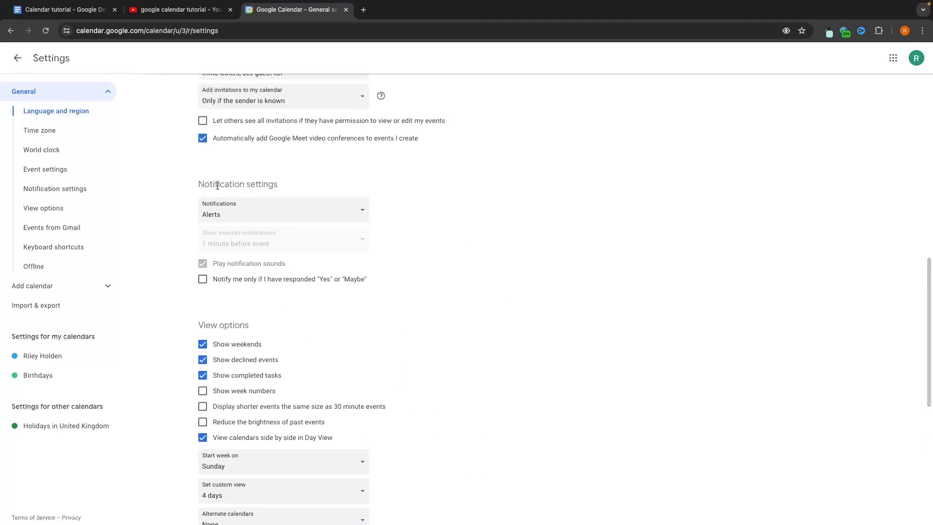
# Keep Alerts as the notification type
pyautogui.click(220, 223)
pyautogui.click(450, 181)
pyautogui.scroll(-1, 430, 243)
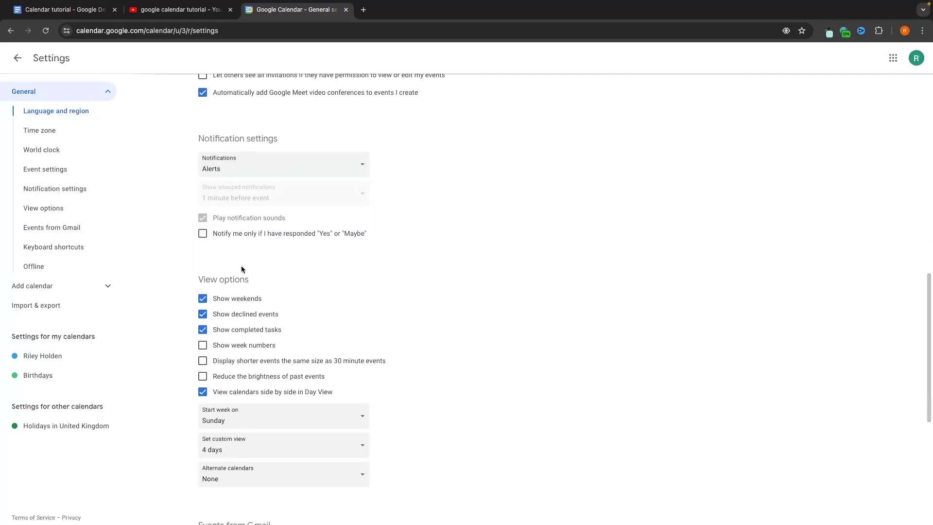
pyautogui.scroll(-1, 210, 278)
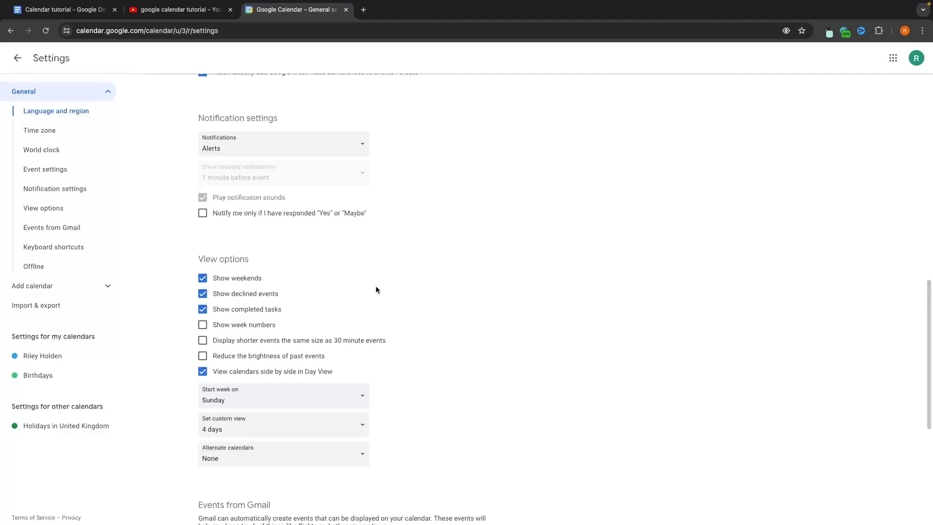
pyautogui.scroll(15, 379, 290)
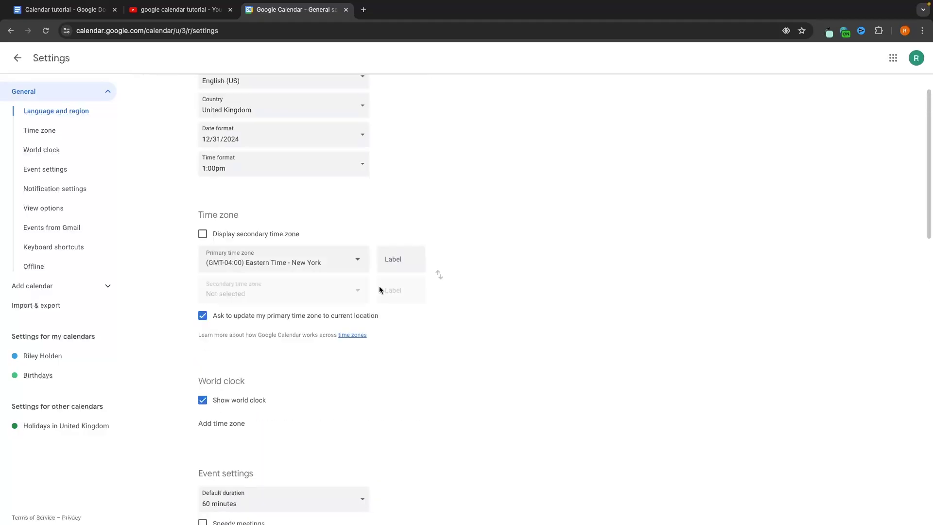
# Return to the calendar and accept the time zone change, moving Salsa Class to 2–3pm
pyautogui.click(18, 58)
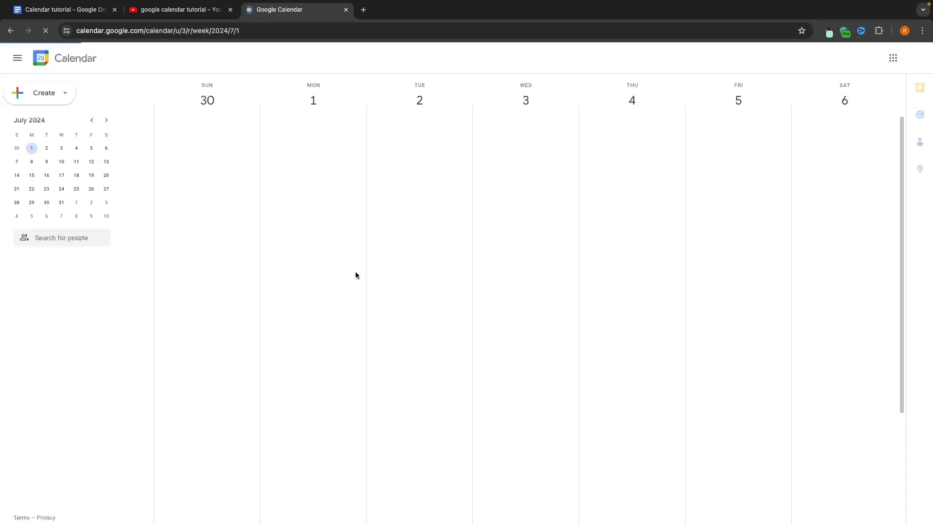
pyautogui.click(433, 304)
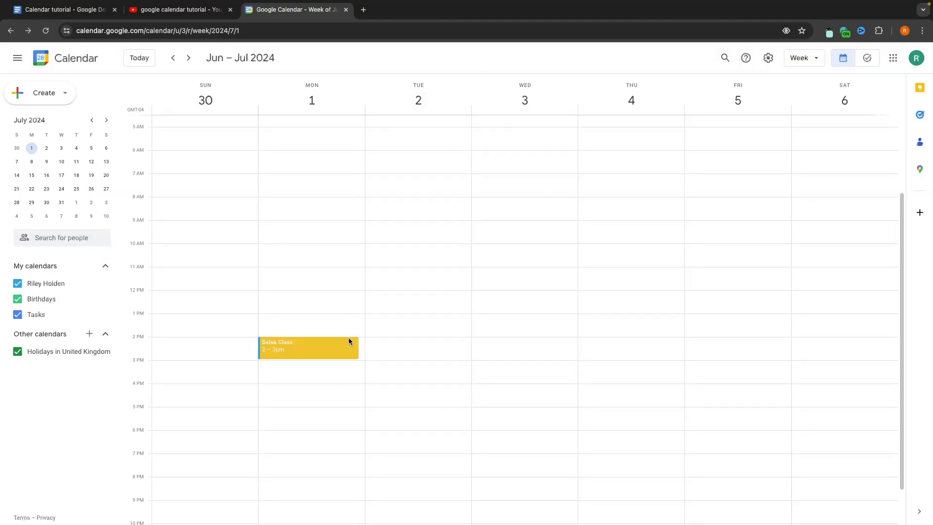
pyautogui.scroll(-1, 306, 346)
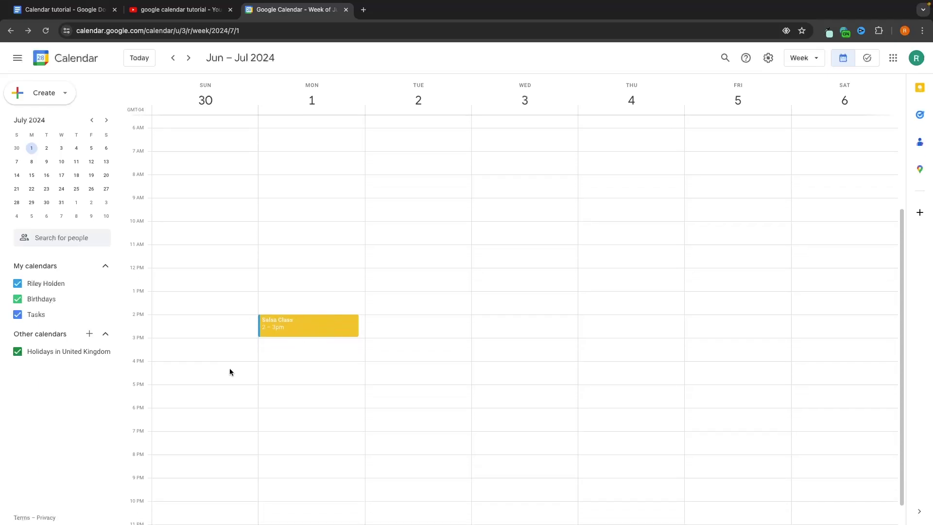
pyautogui.click(768, 57)
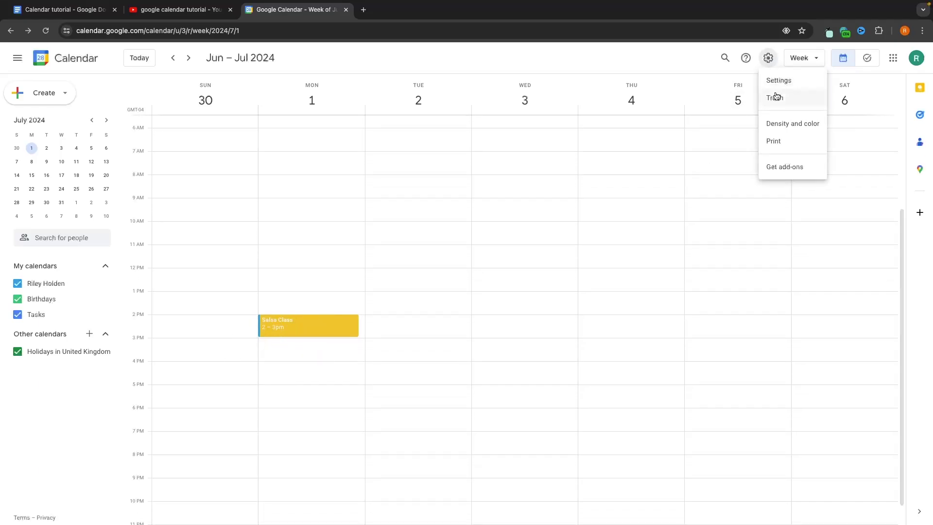
# Restore the deleted June 26 birthday event from Trash and return to the week view
pyautogui.click(776, 99)
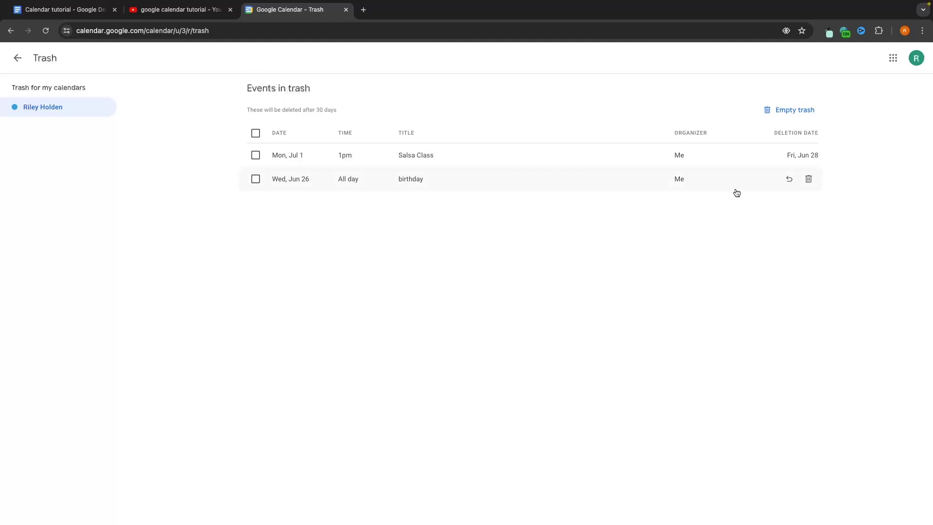
pyautogui.click(789, 181)
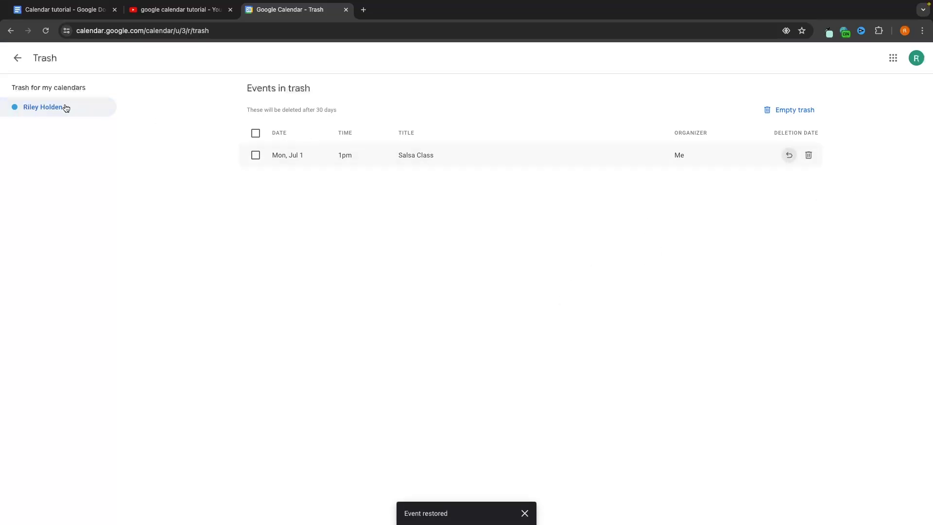
pyautogui.click(17, 58)
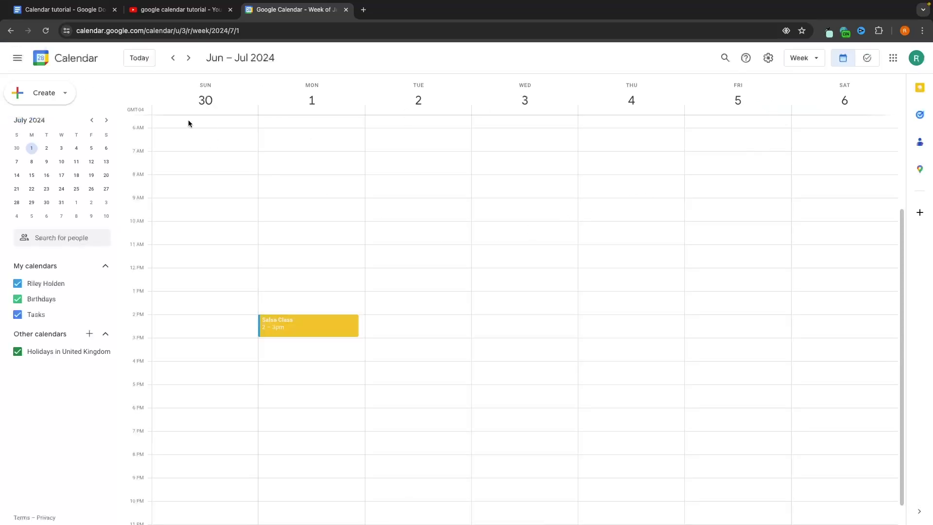
# Check the restored birthday in the June 23–29 week, then return to June 30–July 6
pyautogui.click(173, 58)
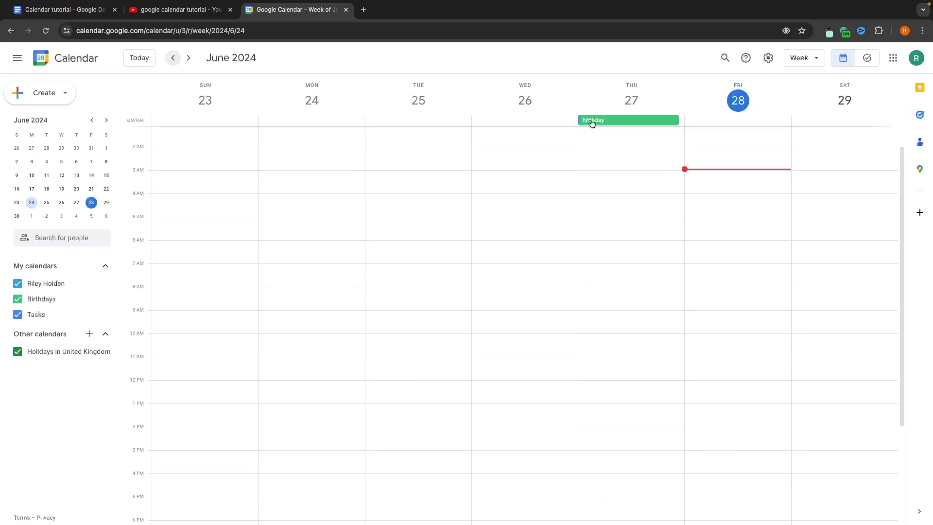
pyautogui.click(189, 57)
pyautogui.click(768, 59)
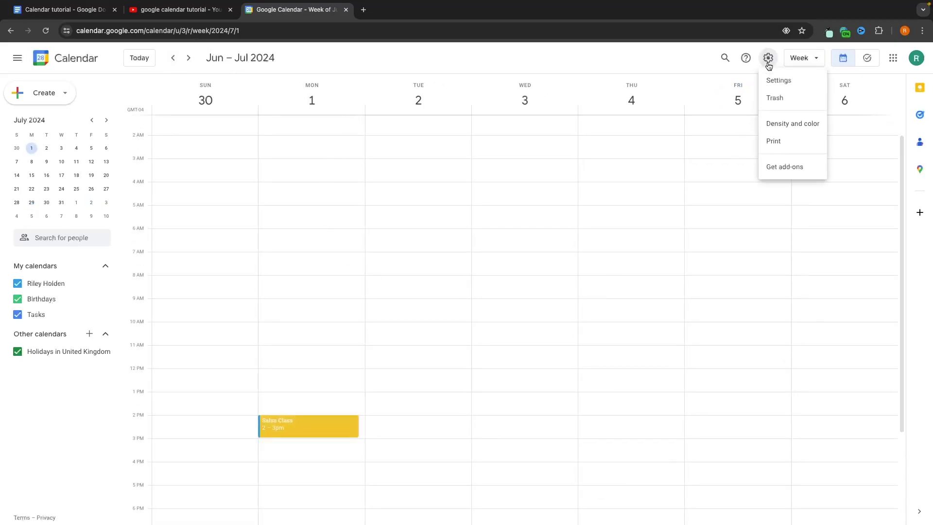
# Set the colour set to Classic (with black text) under Density and color
pyautogui.click(794, 129)
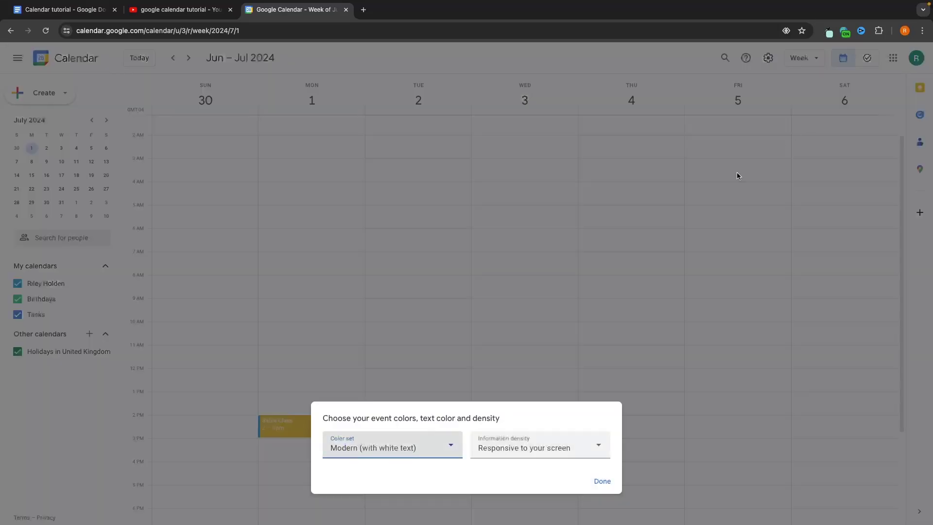
pyautogui.click(400, 440)
pyautogui.click(390, 416)
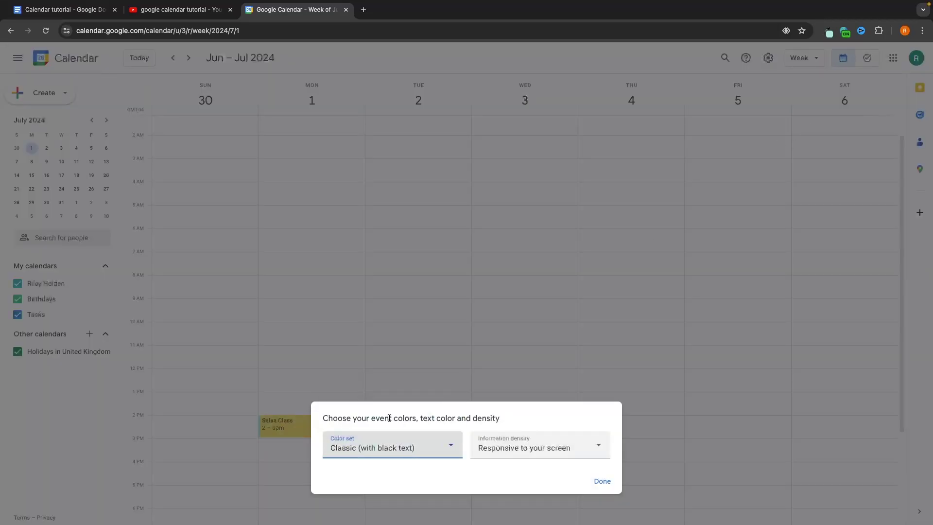
pyautogui.click(389, 446)
pyautogui.click(381, 393)
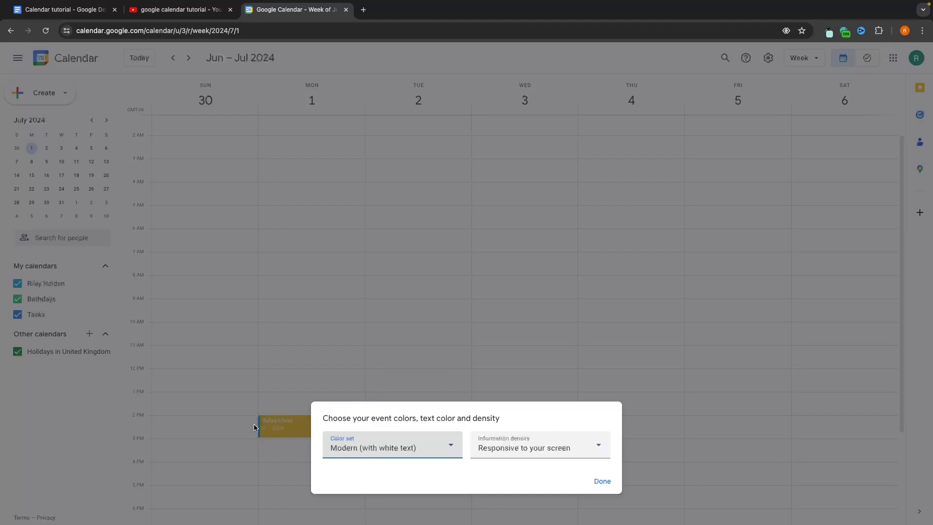
pyautogui.click(374, 446)
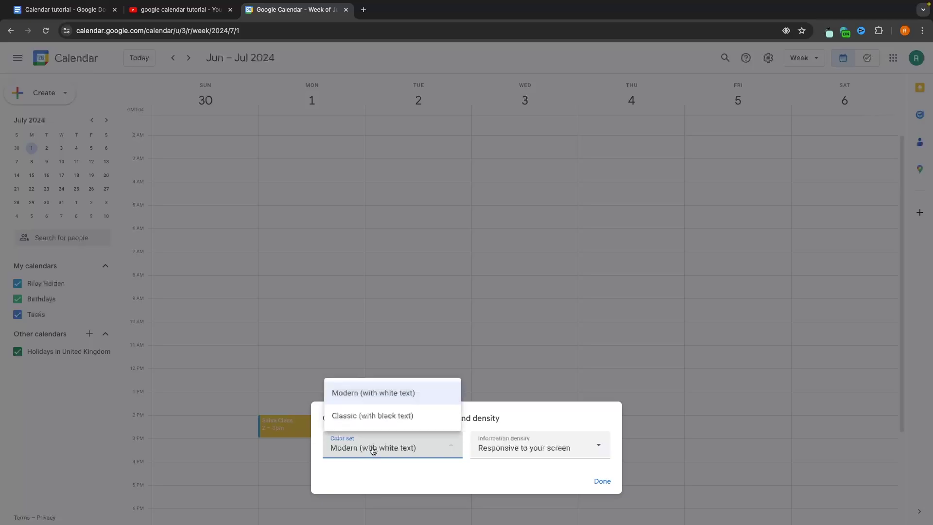
pyautogui.click(375, 416)
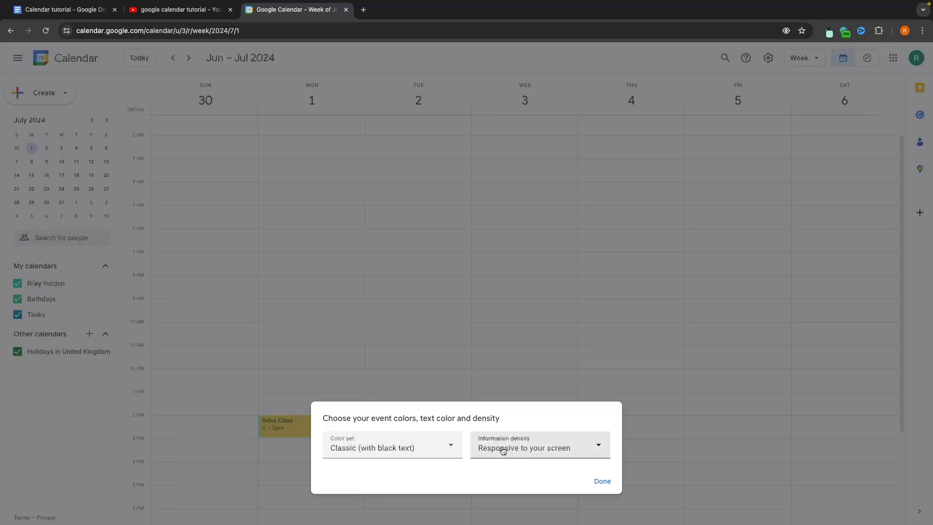
# Keep information density on Responsive to your screen and save the settings
pyautogui.click(525, 454)
pyautogui.click(507, 416)
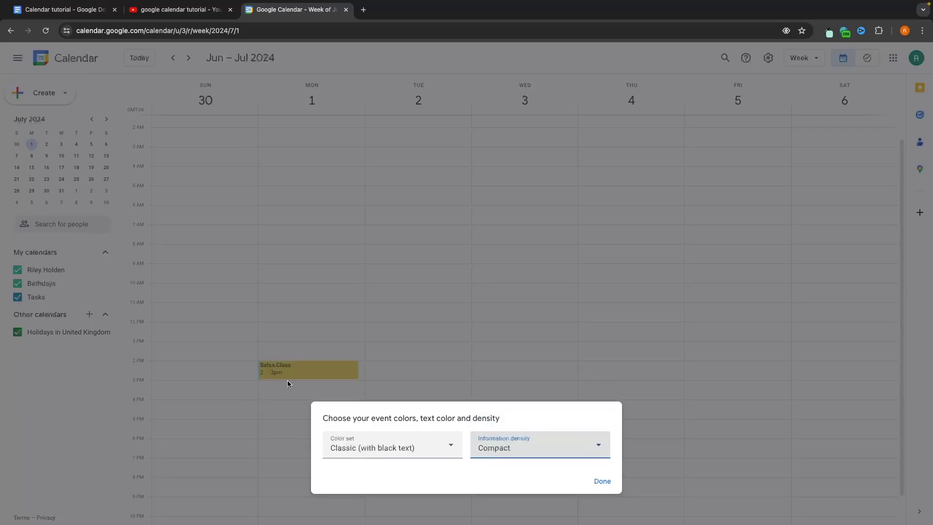
pyautogui.click(502, 440)
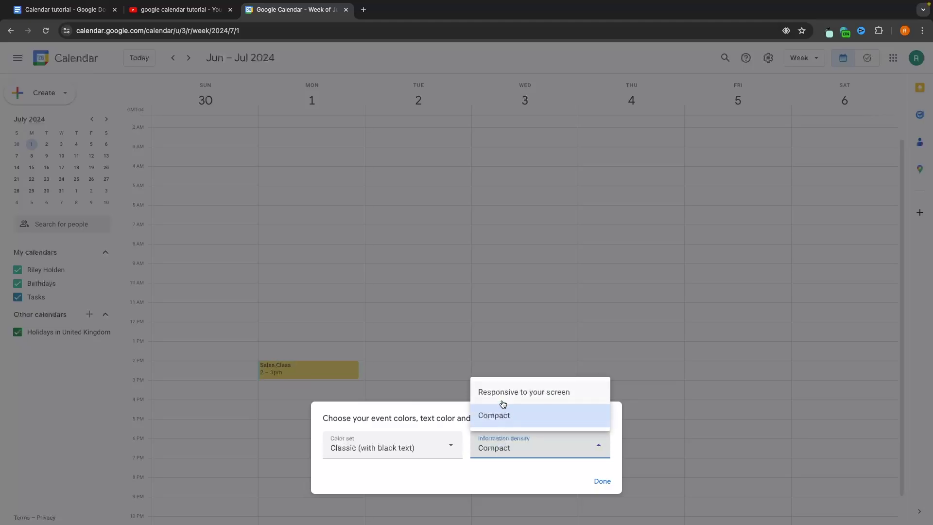
pyautogui.click(535, 397)
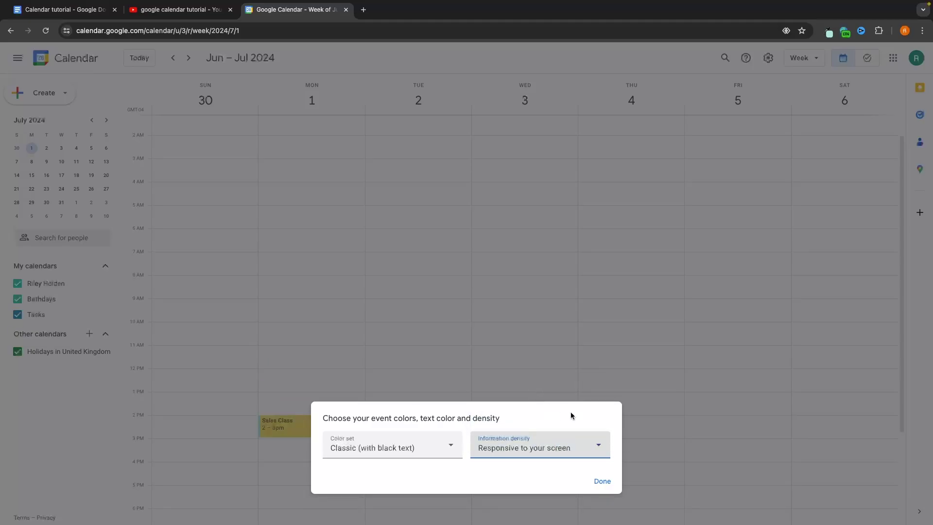
pyautogui.click(604, 481)
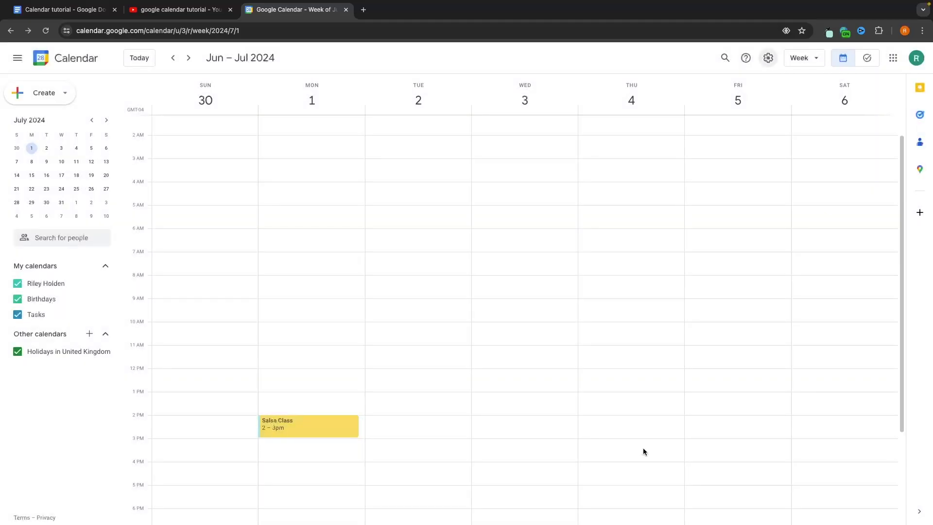